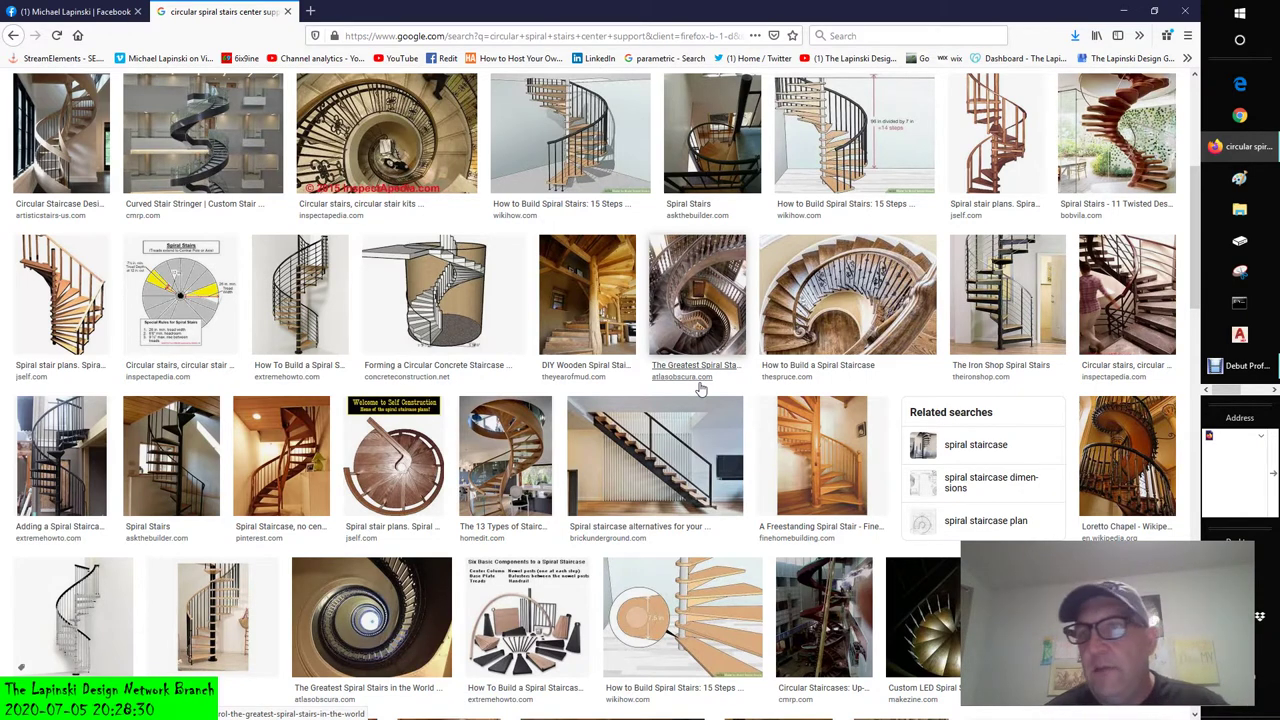
- Switch to Revit and open the project c15-Henrys Stepp.rvt from the c16 Stairs folder
click(1263, 394)
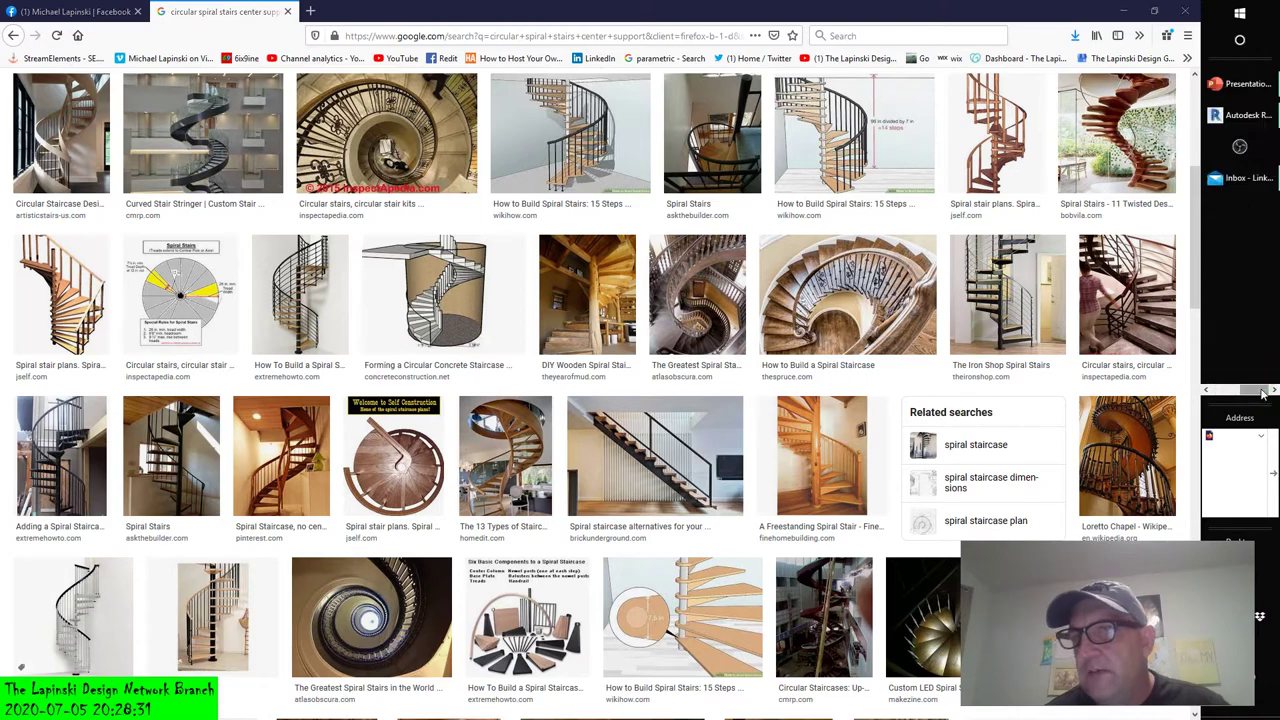
click(1238, 115)
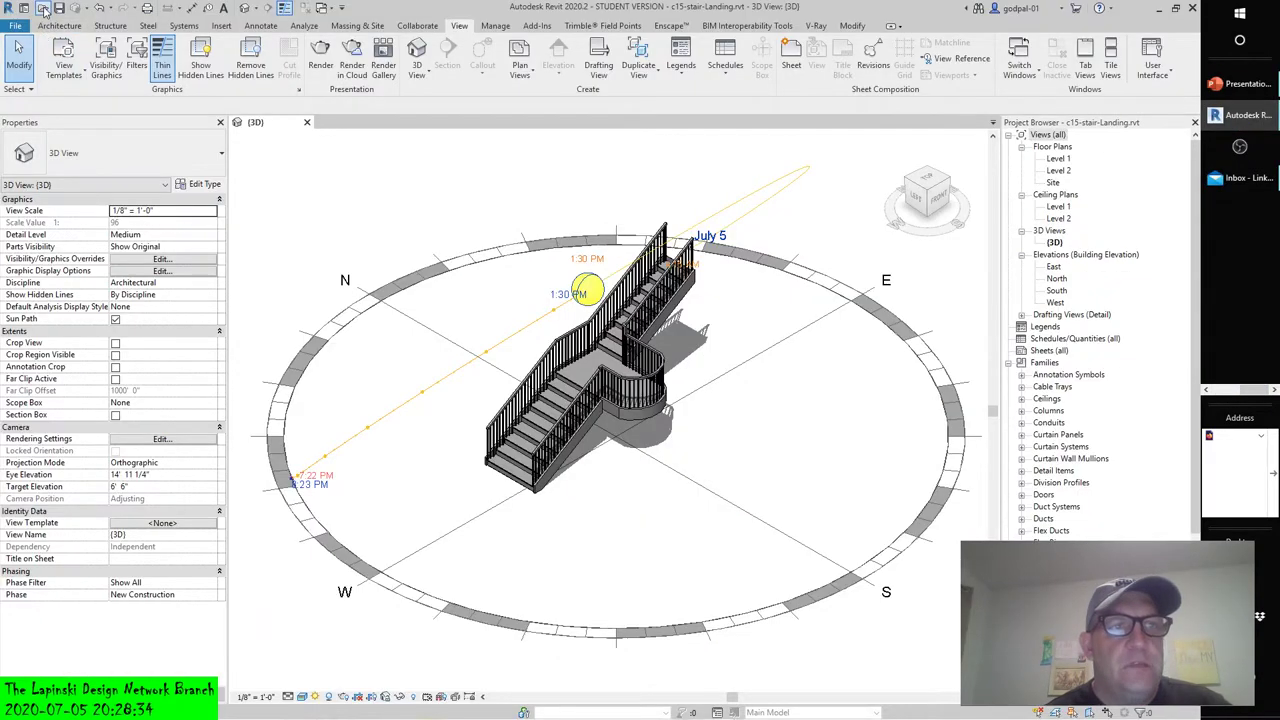
click(43, 9)
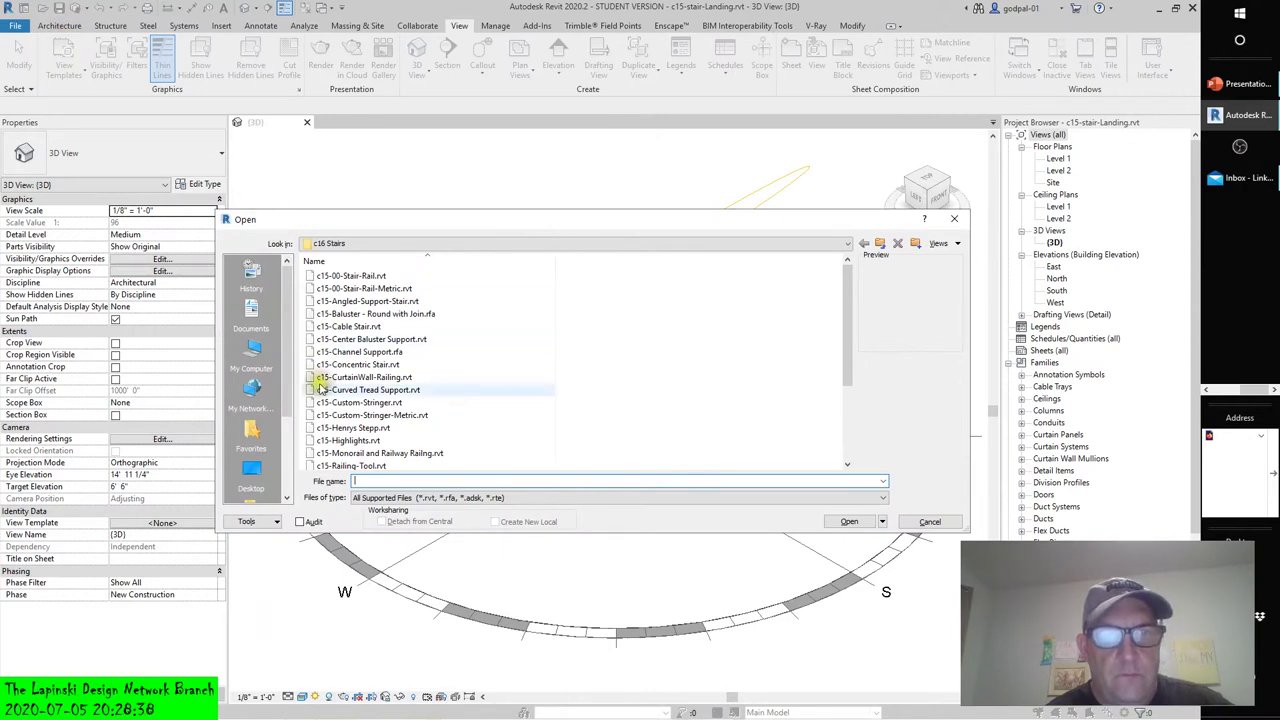
click(335, 428)
click(849, 521)
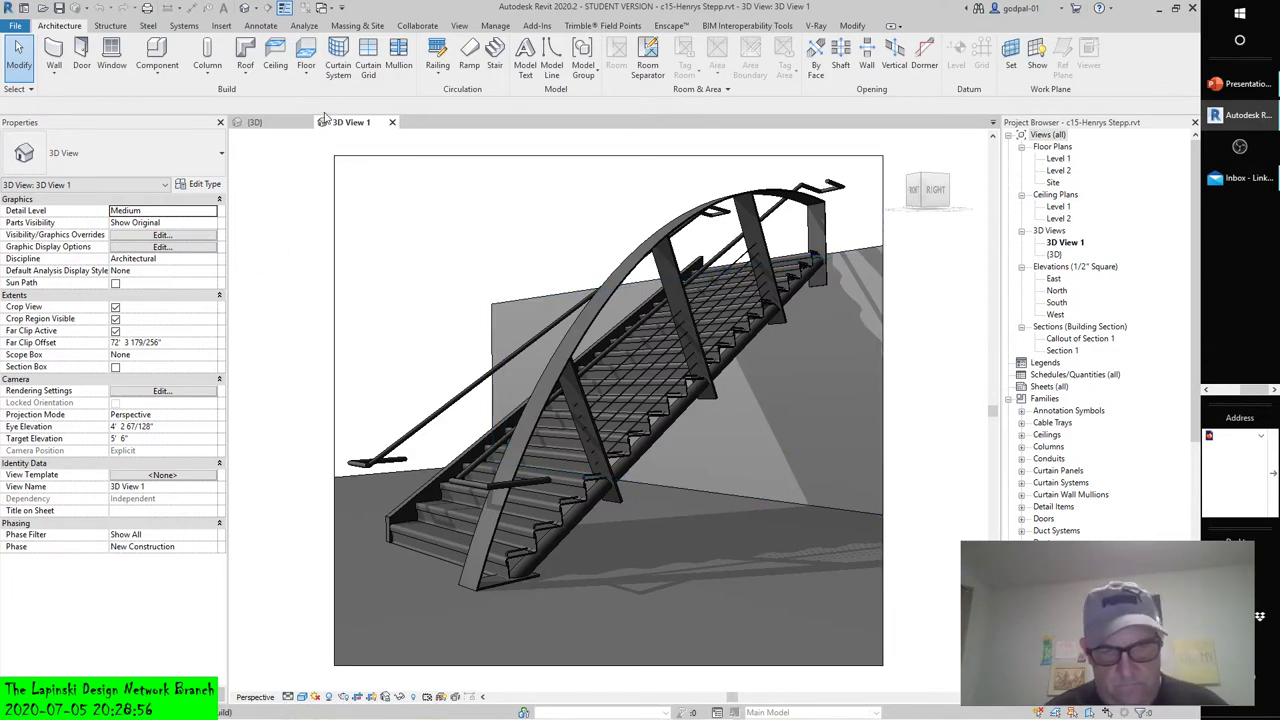
- Tile the two open 3D views side by side and frame the landing stair closely in its own view
key(w)
key(t)
key(z)
key(a)
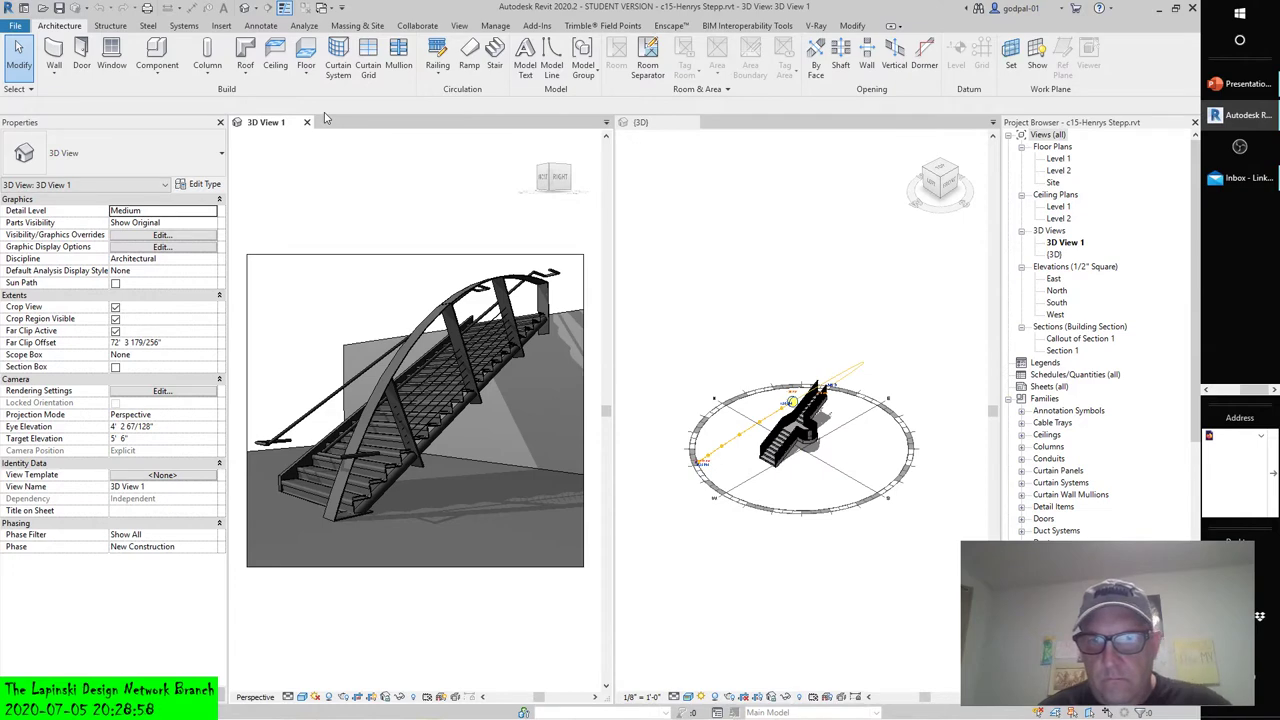
scroll(781, 420, up, 3)
scroll(781, 420, up, 3)
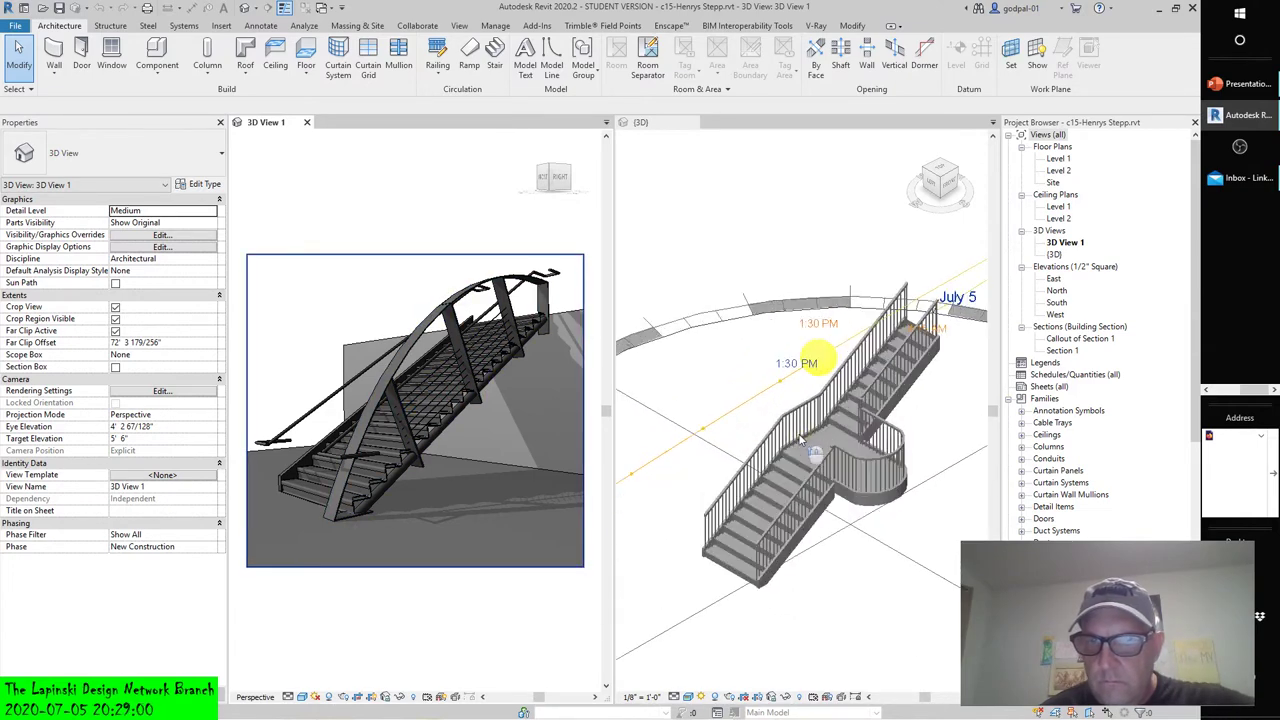
middle_drag(761, 354, 711, 352)
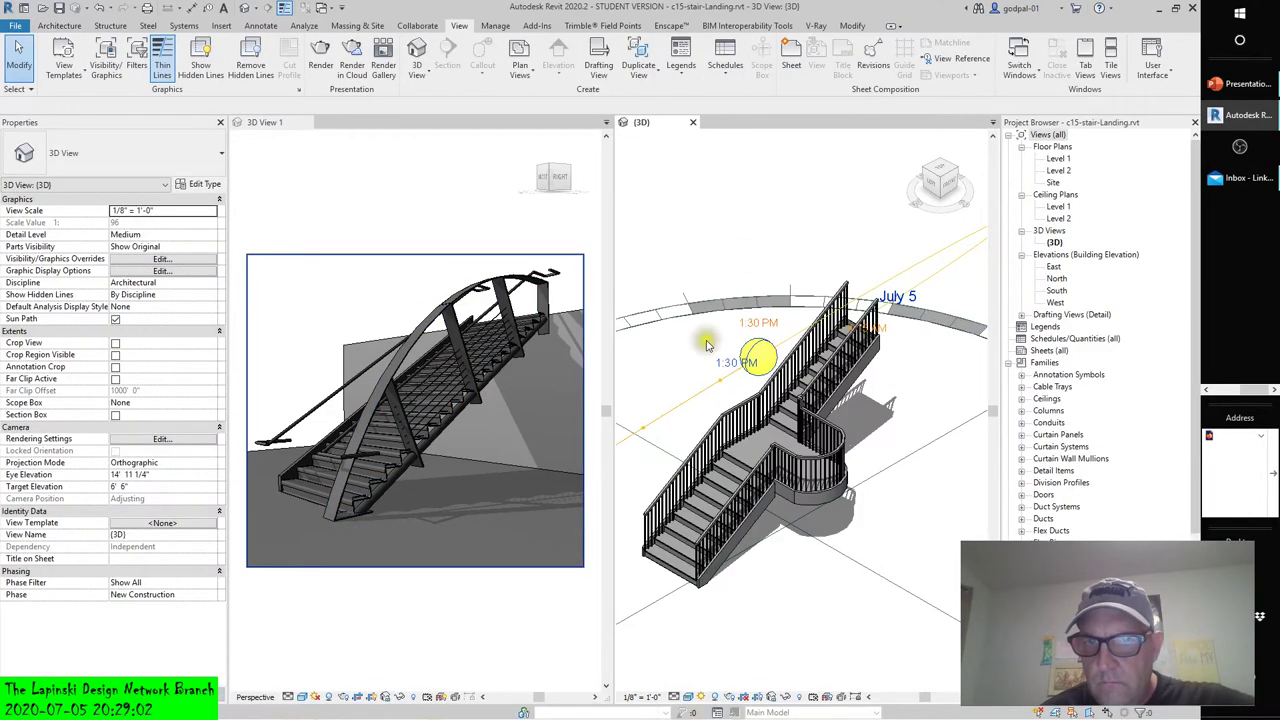
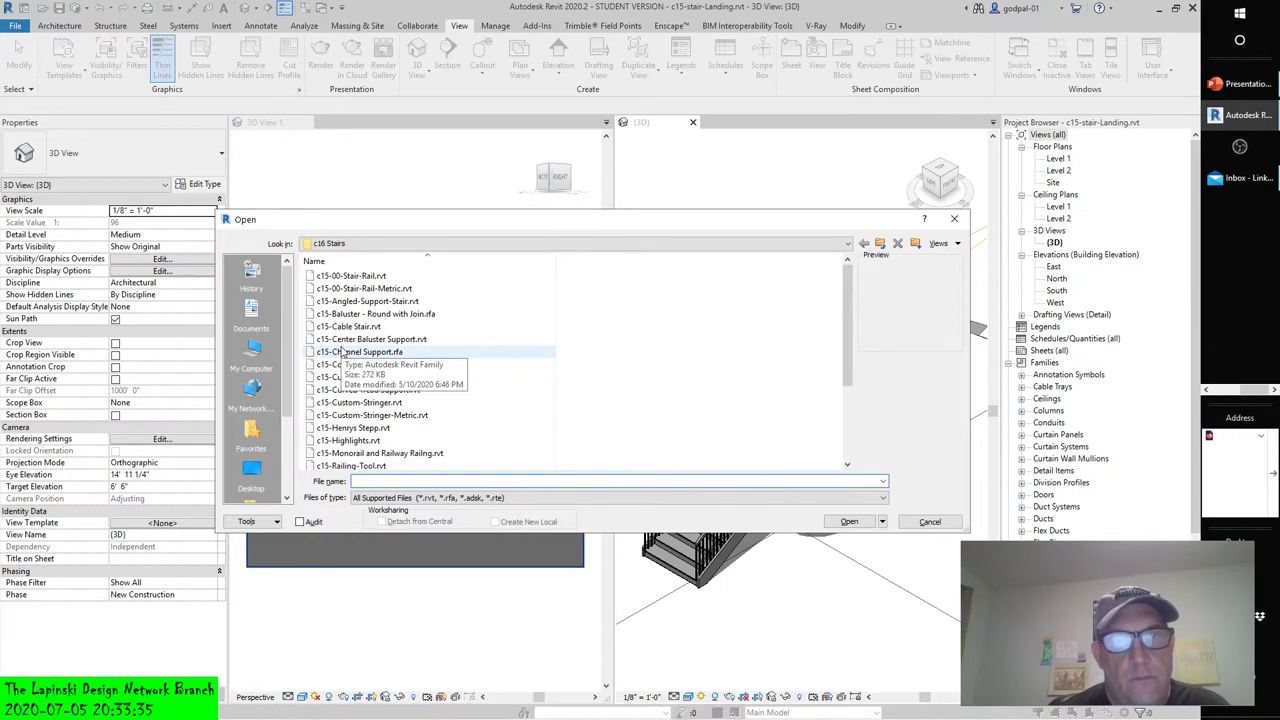
- Open c15-Angled-Support-Stair.rvt from the c16 Stairs folder and arrange the open views as tabs instead of tiles
click(365, 301)
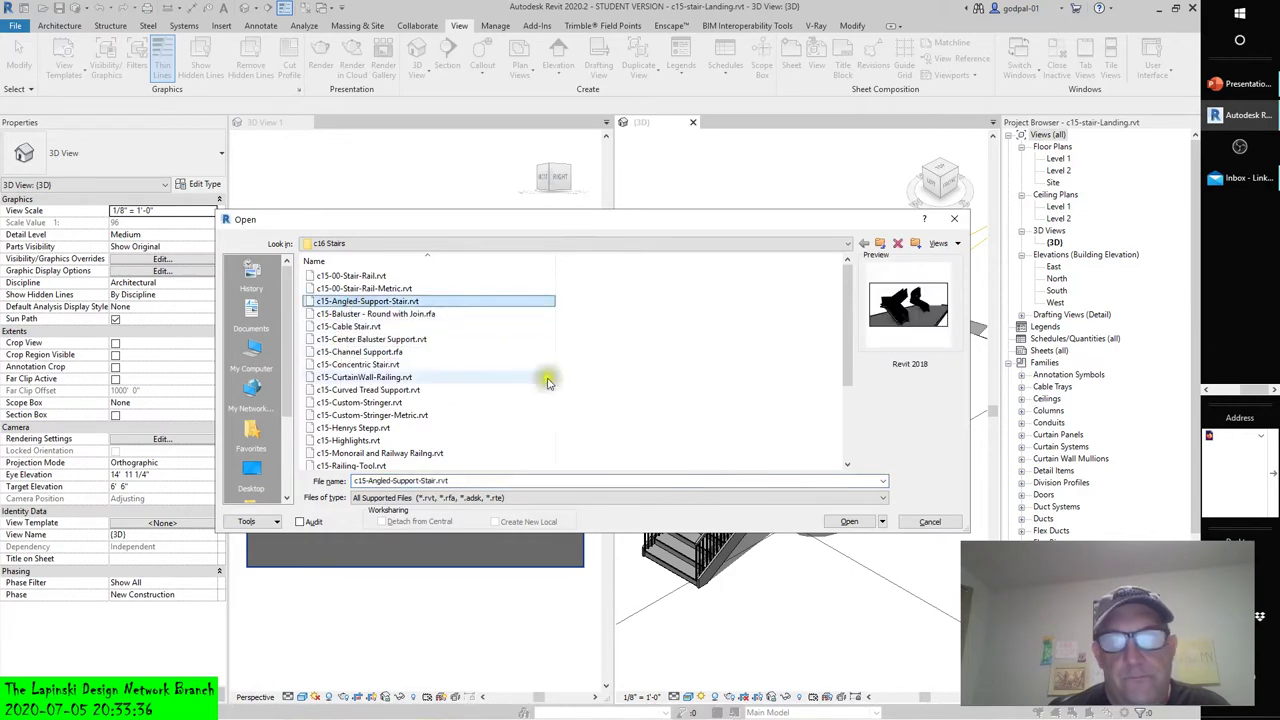
click(831, 523)
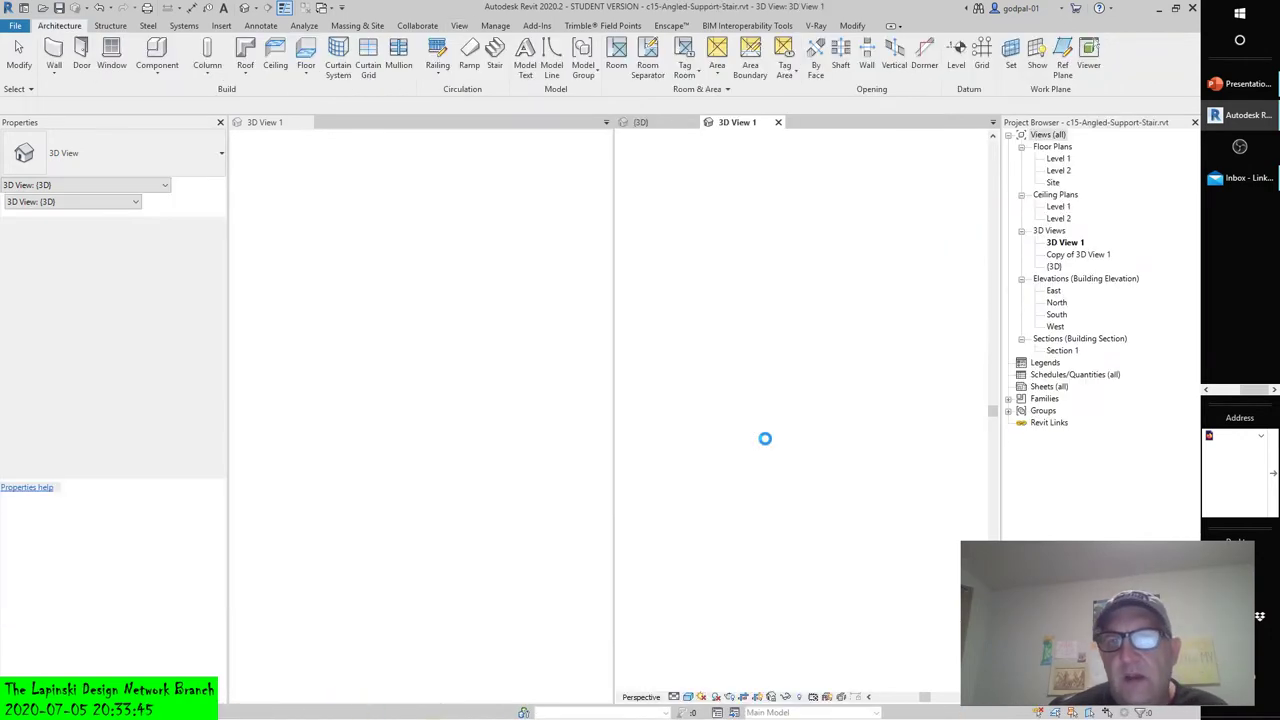
scroll(836, 431, up, 5)
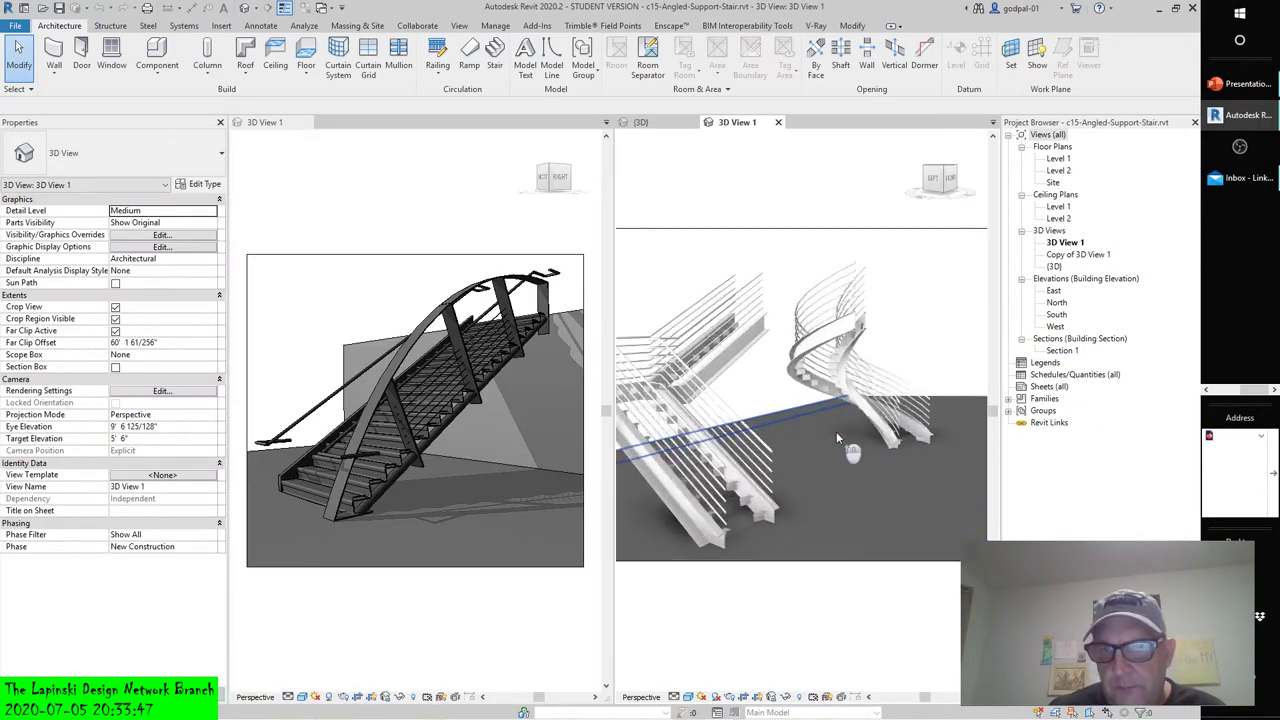
middle_drag(829, 520, 858, 532)
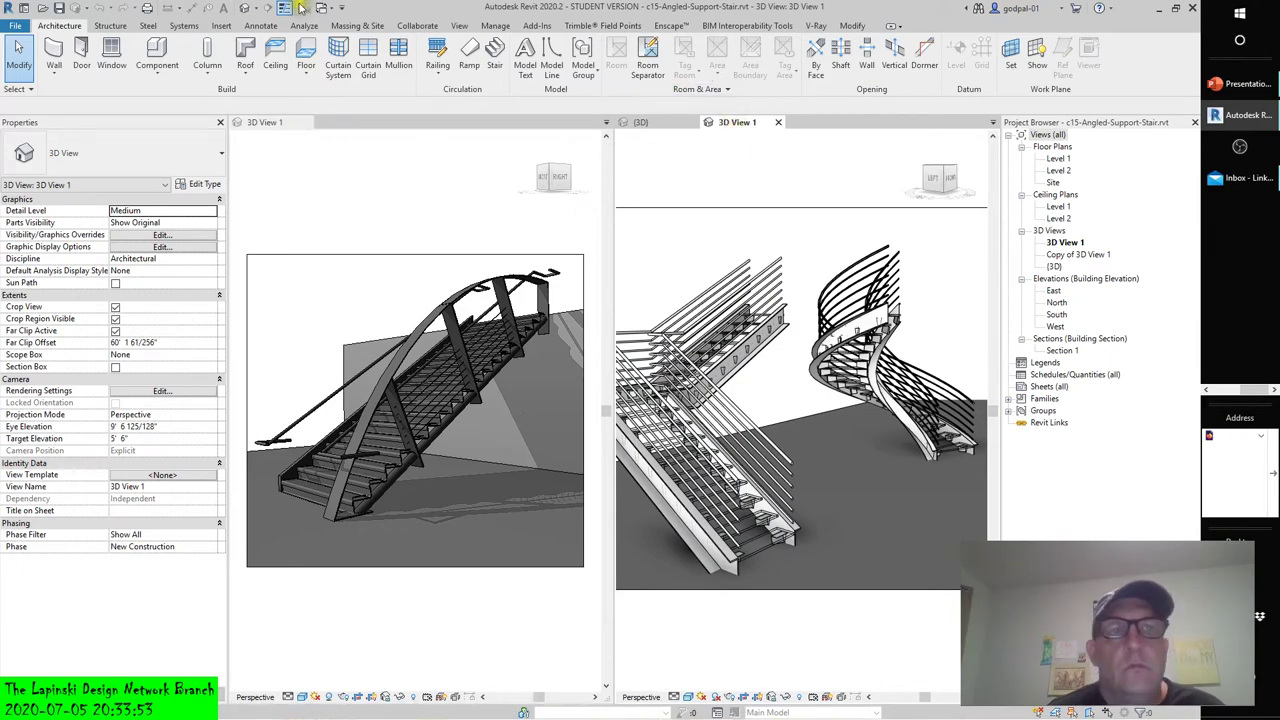
click(459, 25)
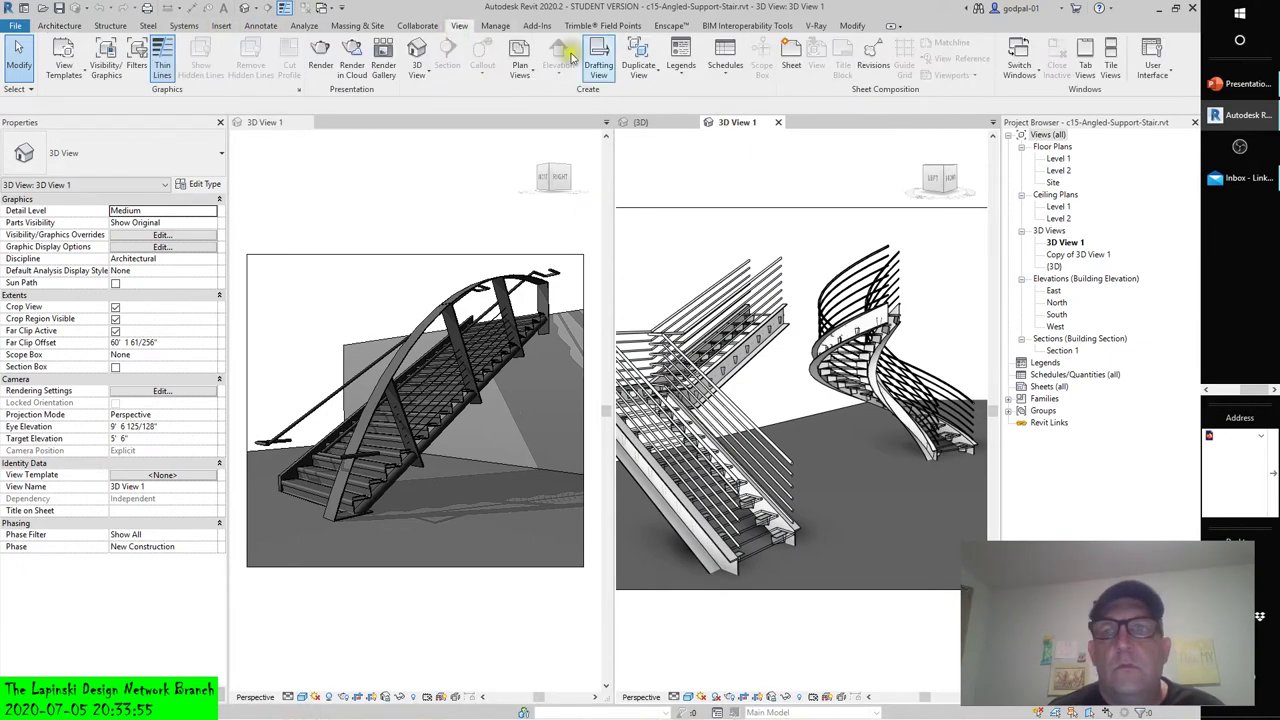
click(1084, 64)
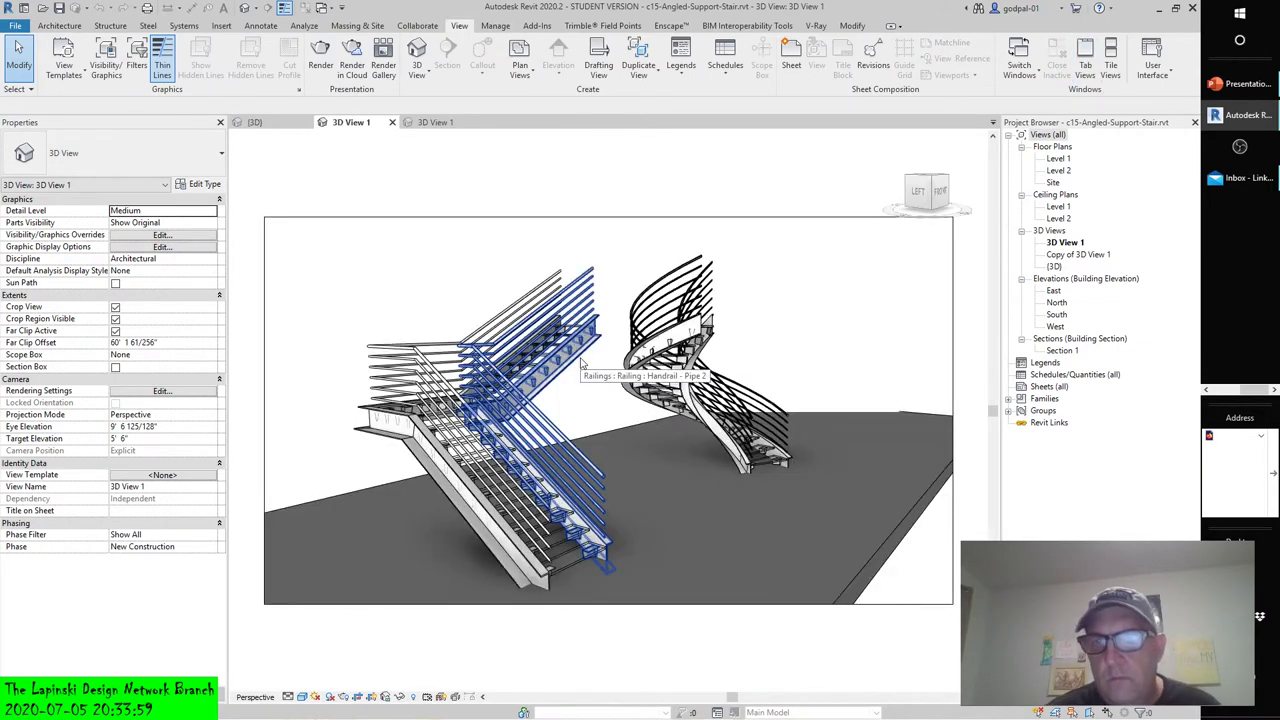
- Open the {3D} view of the angled-support stair project and close that project's 3D View 1
double_click(1054, 266)
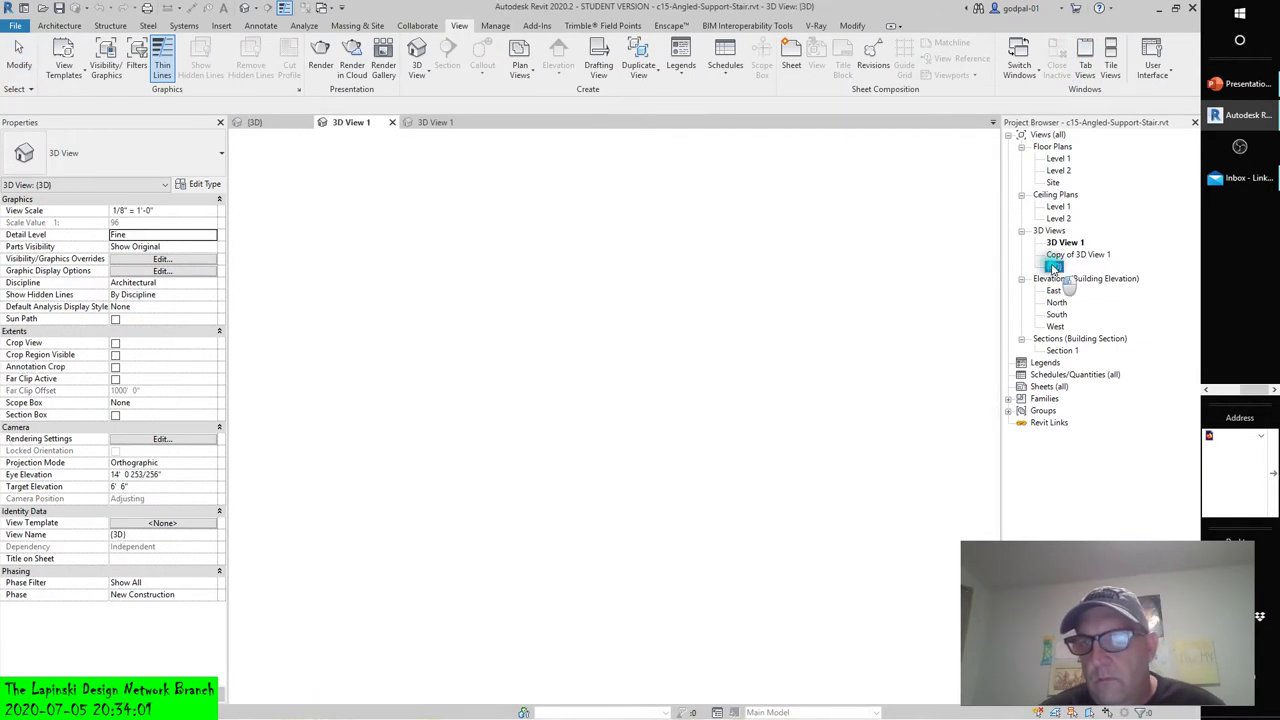
click(453, 124)
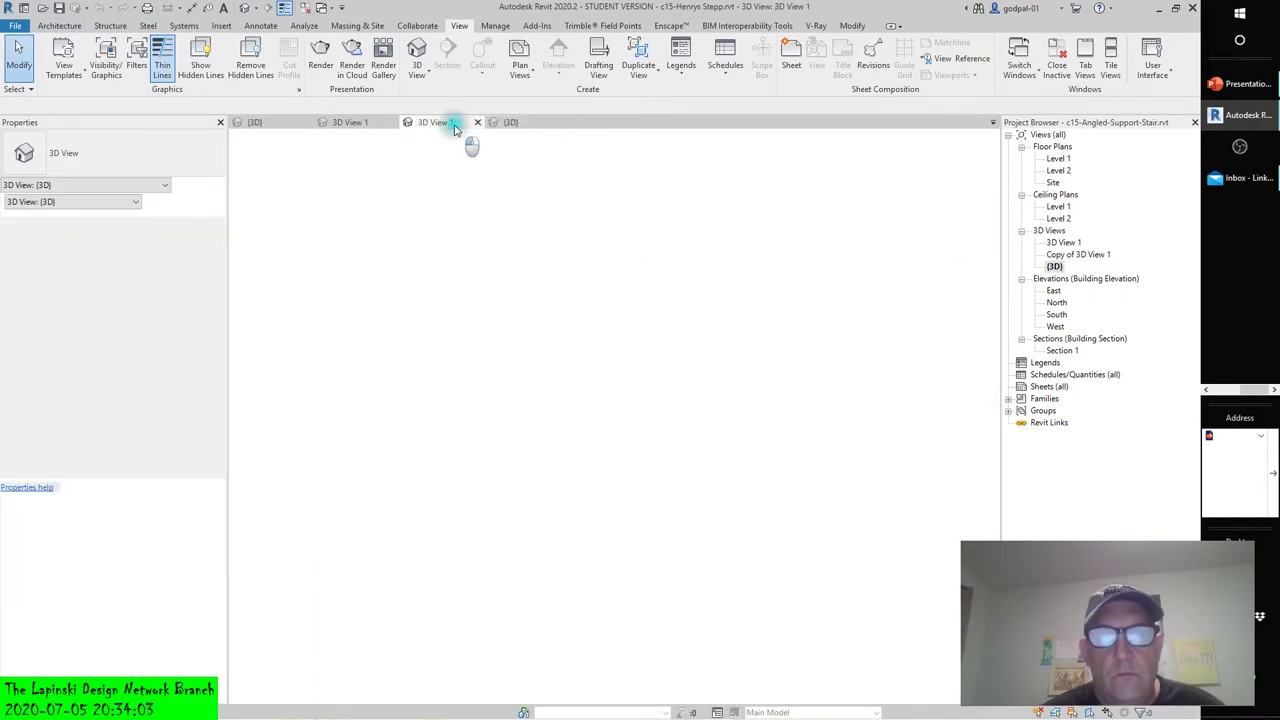
click(350, 123)
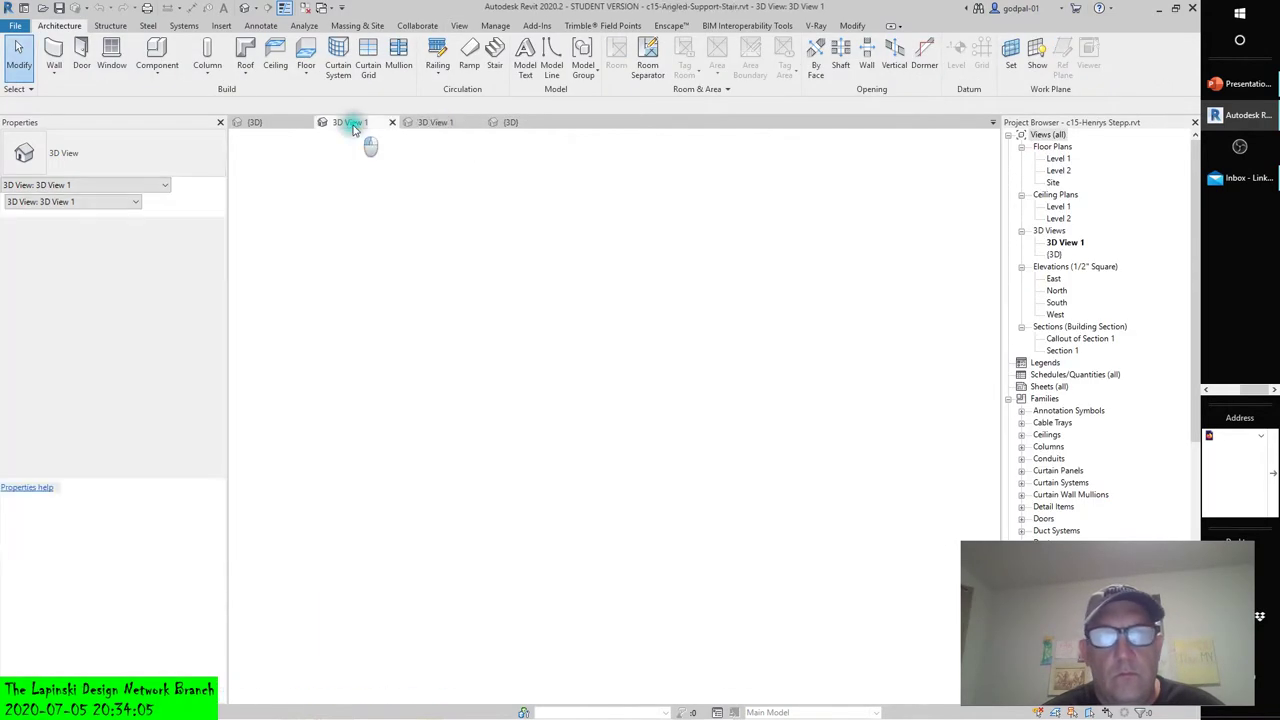
click(430, 124)
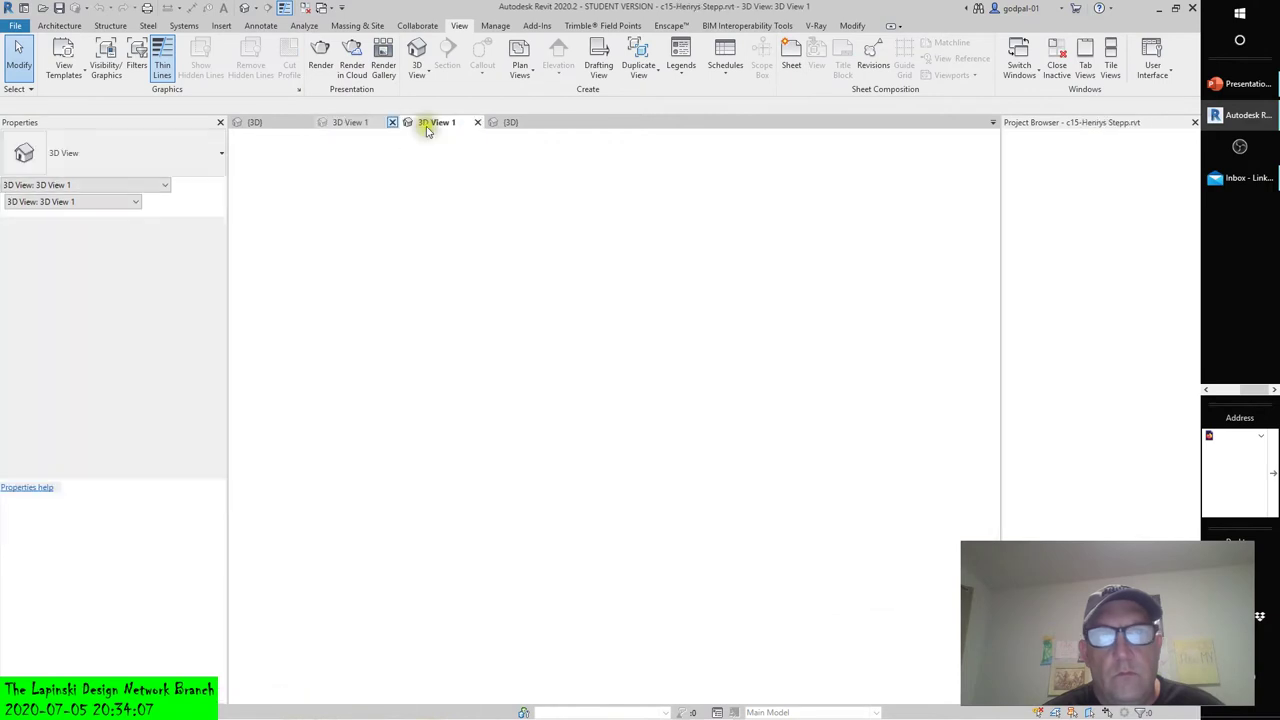
middle_click(430, 124)
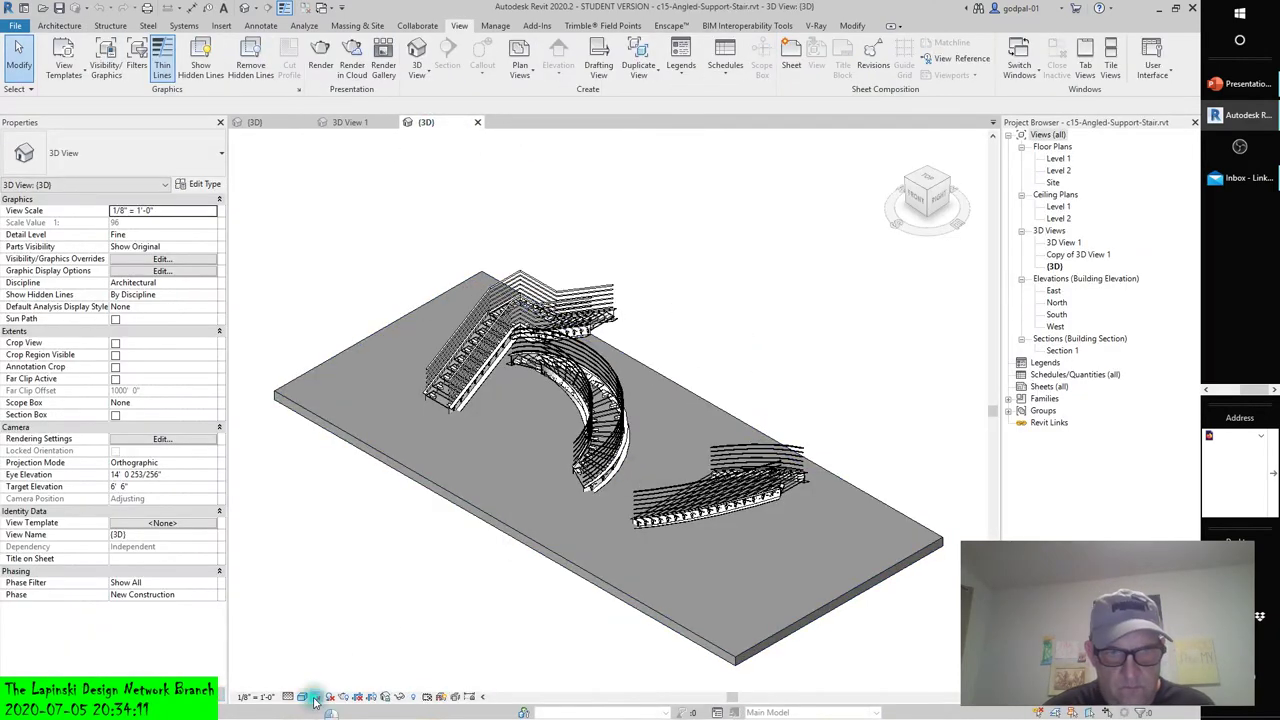
- Turn on the sun path in the {3D} view, continuing with the current settings, and turn on shadows
click(314, 700)
click(335, 672)
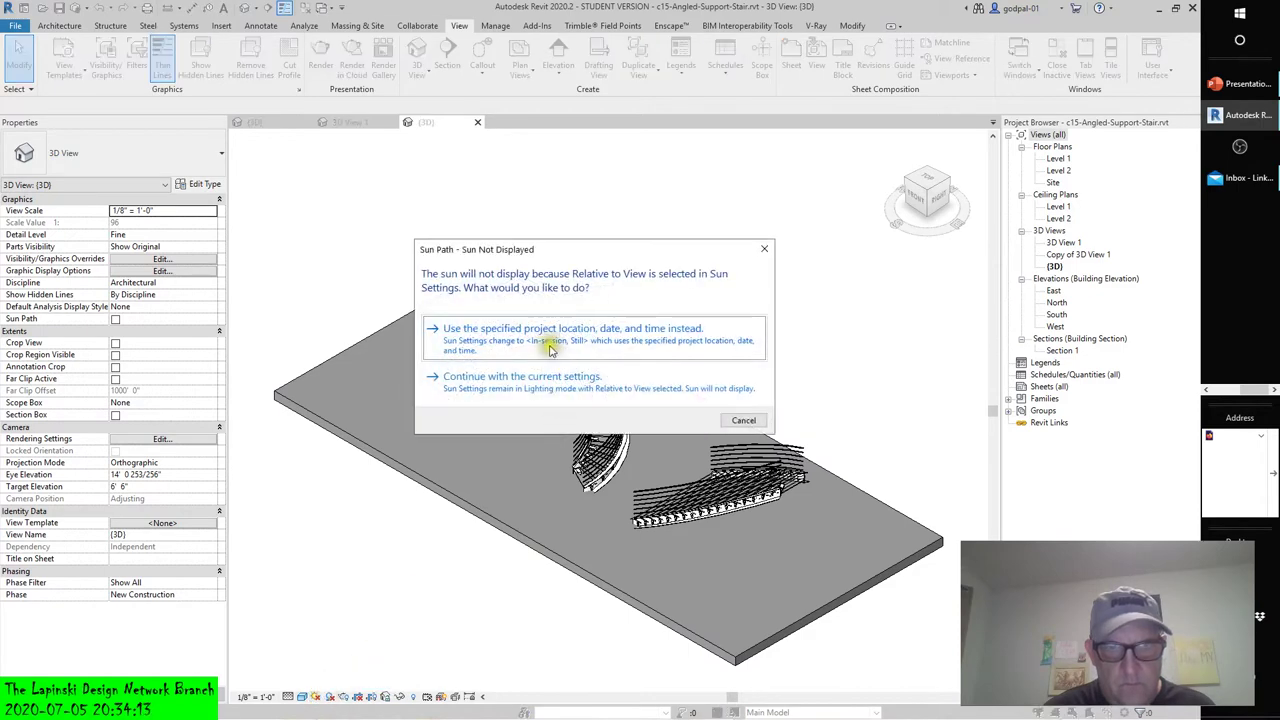
click(505, 378)
click(344, 697)
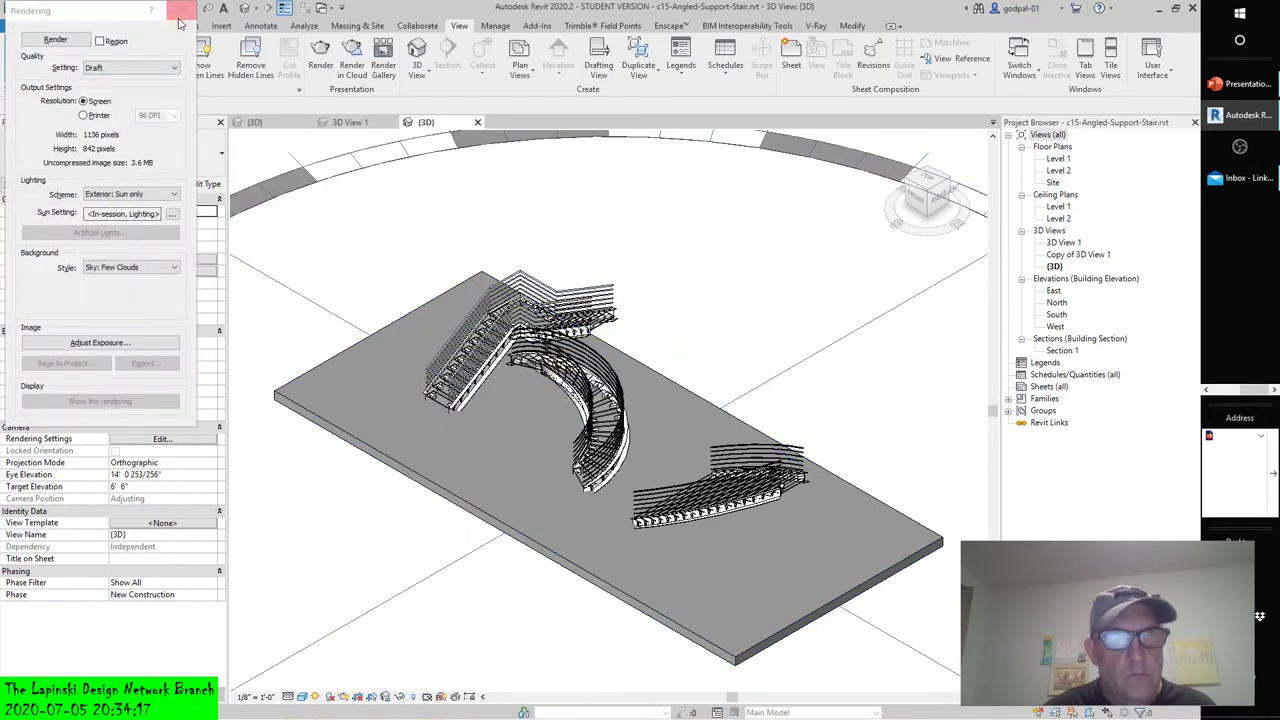
click(179, 14)
click(330, 696)
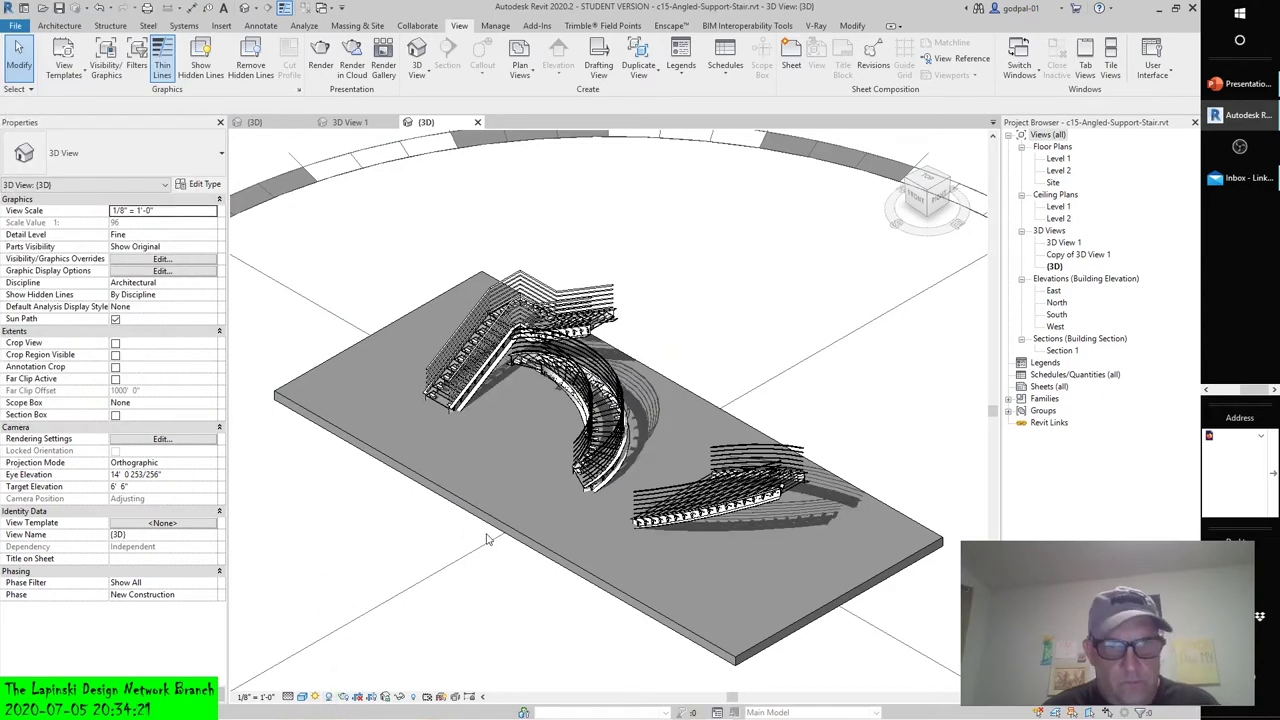
- Change the visual style of the {3D} view and delete the floor slab under the stairs
click(302, 696)
click(312, 673)
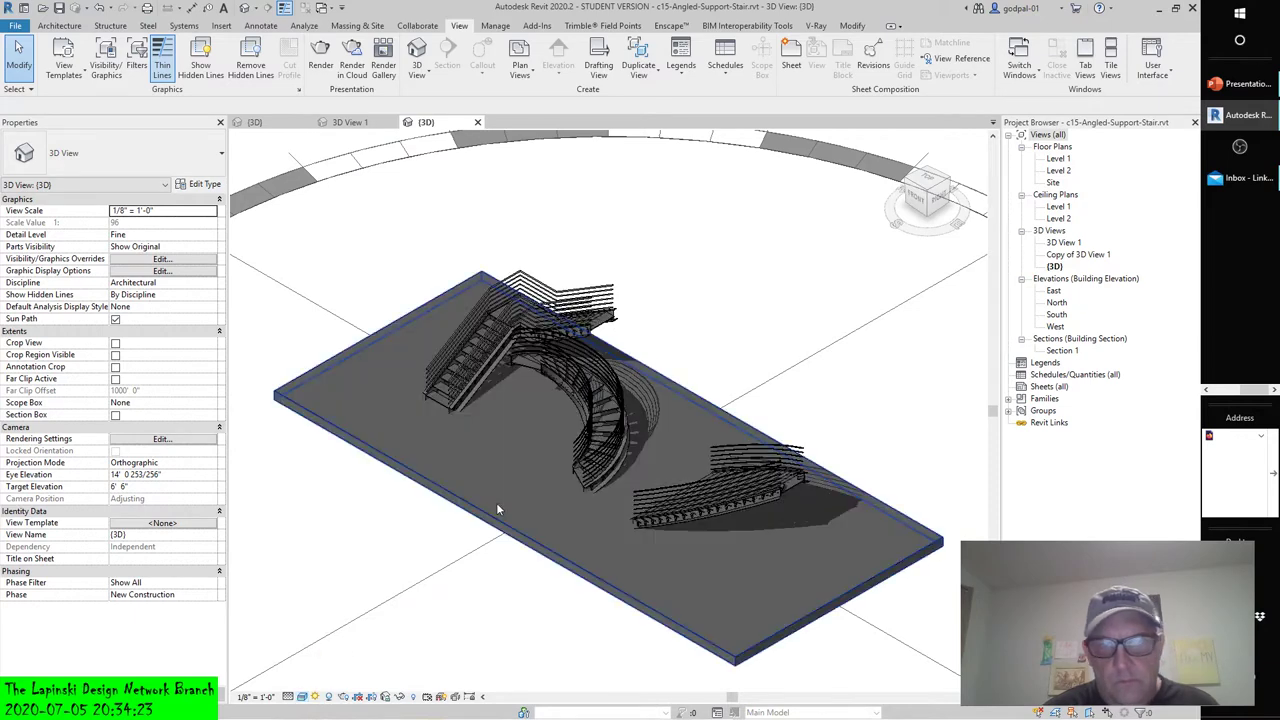
click(458, 475)
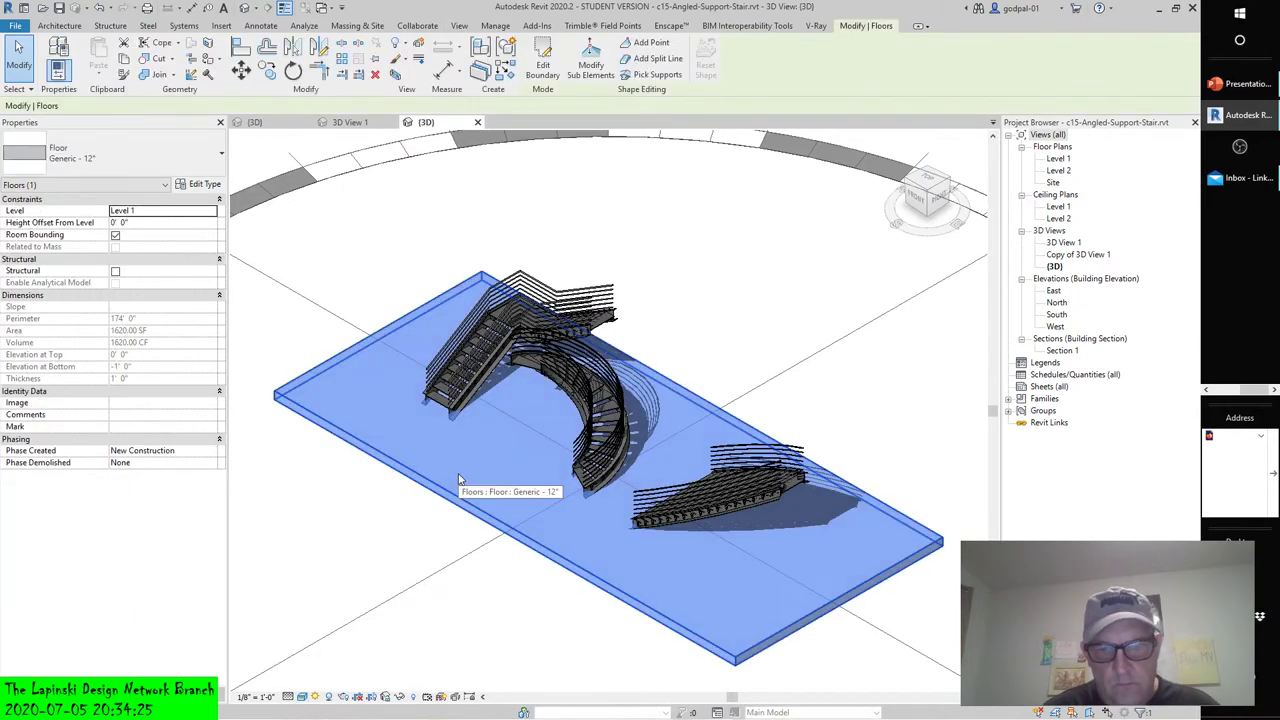
key(Delete)
- Examine the tread supports and stringers of the curved and straight stairs up close and from below
shift+middle_drag(420, 428, 667, 325)
scroll(615, 468, up, 5)
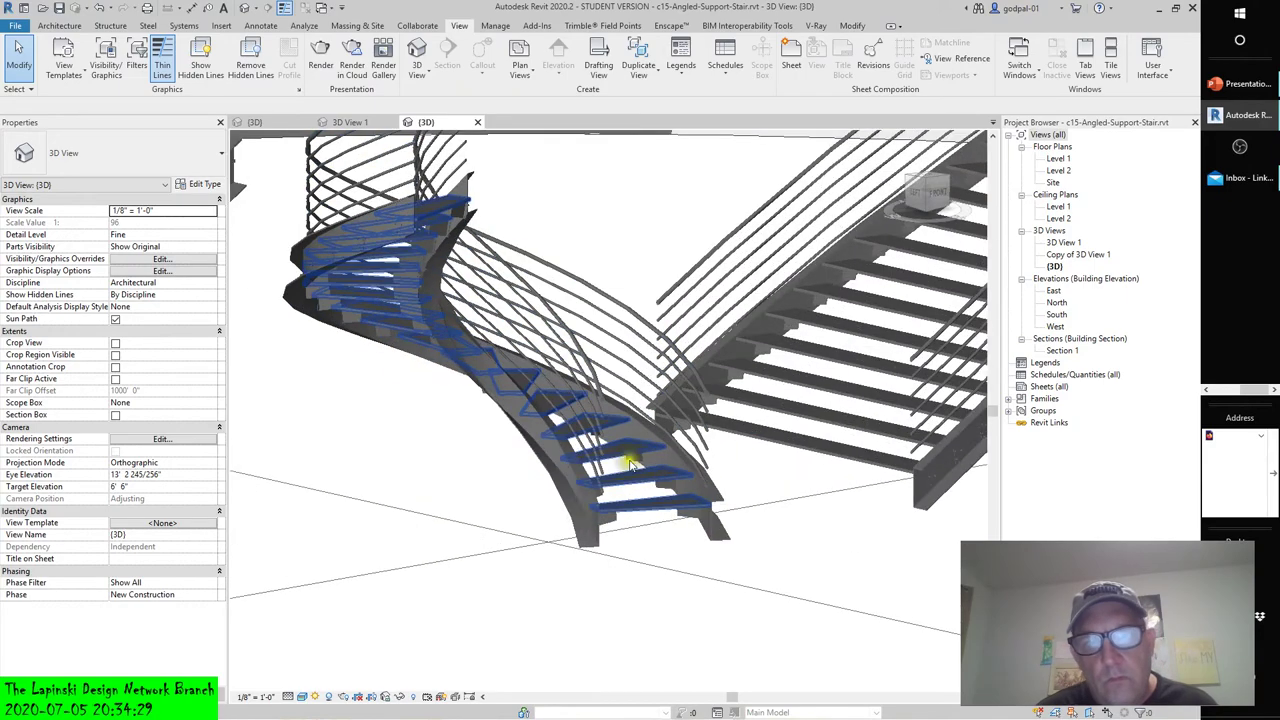
shift+middle_drag(615, 468, 622, 194)
scroll(609, 329, up, 5)
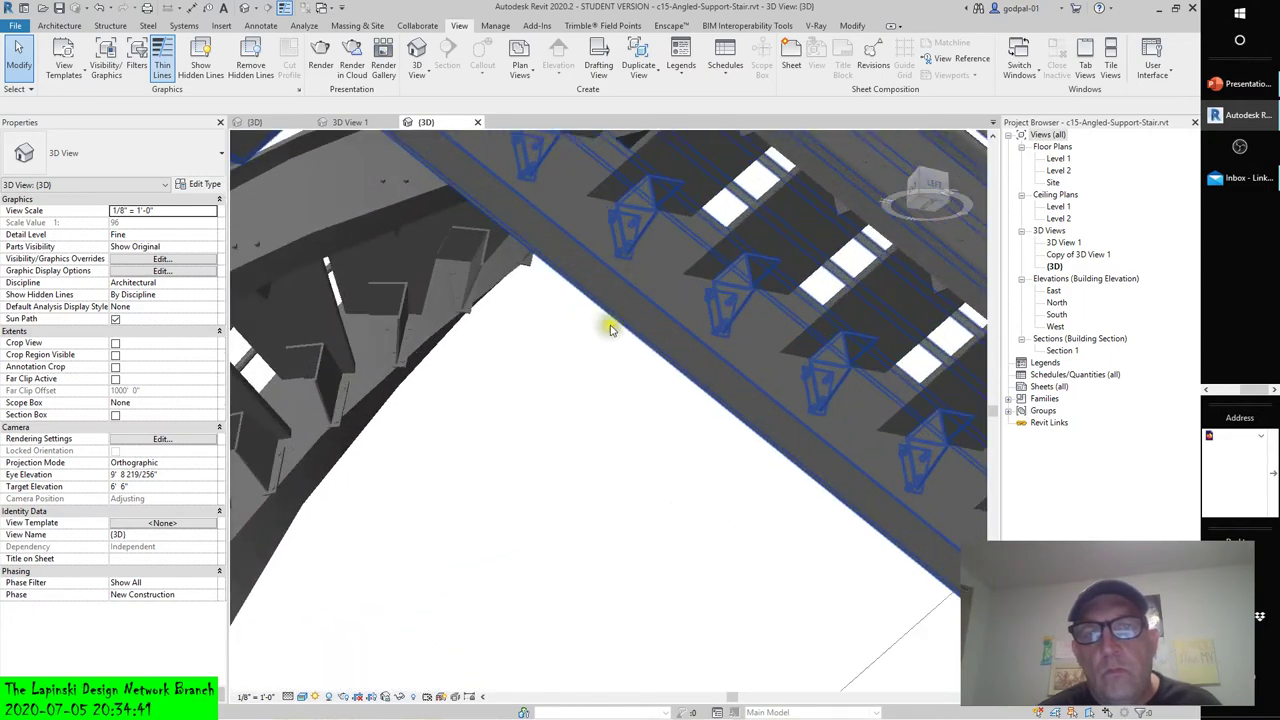
shift+middle_drag(609, 329, 739, 637)
scroll(739, 637, down, 5)
scroll(743, 354, up, 5)
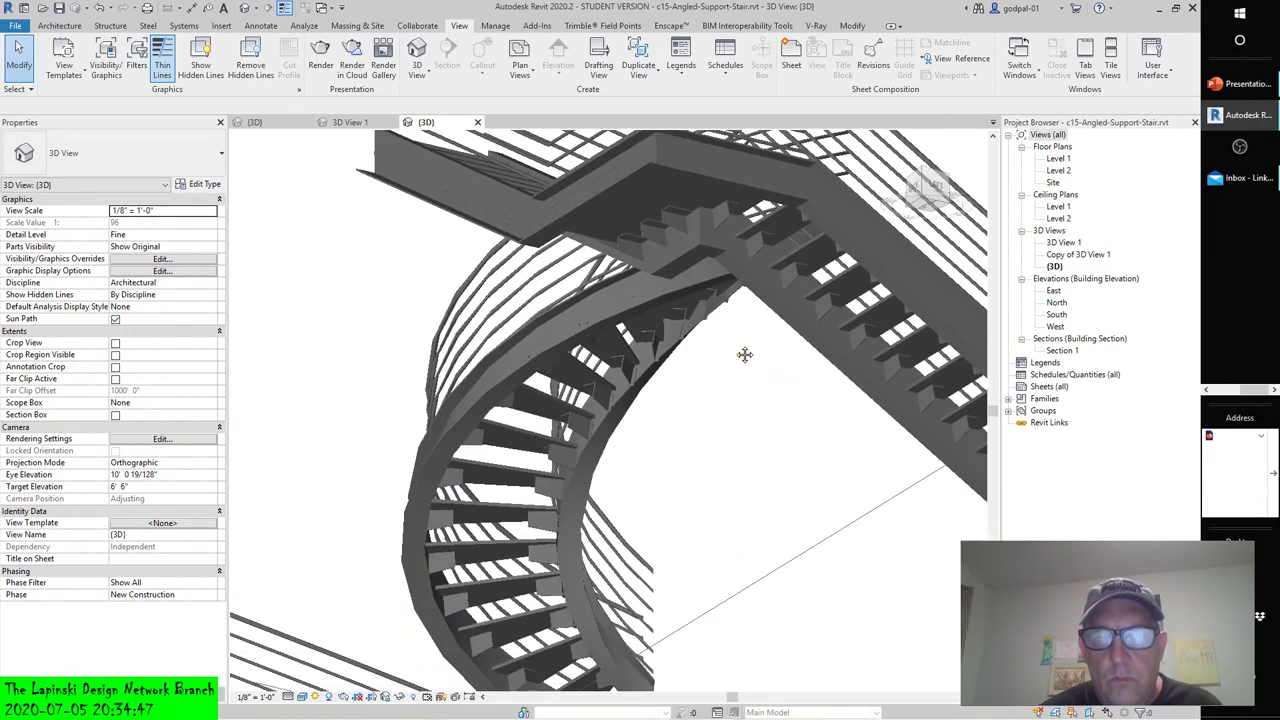
shift+middle_drag(628, 478, 672, 373)
- Tile the open views of the three stair projects and fit every model to its view
key(z)
key(f)
key(w)
key(t)
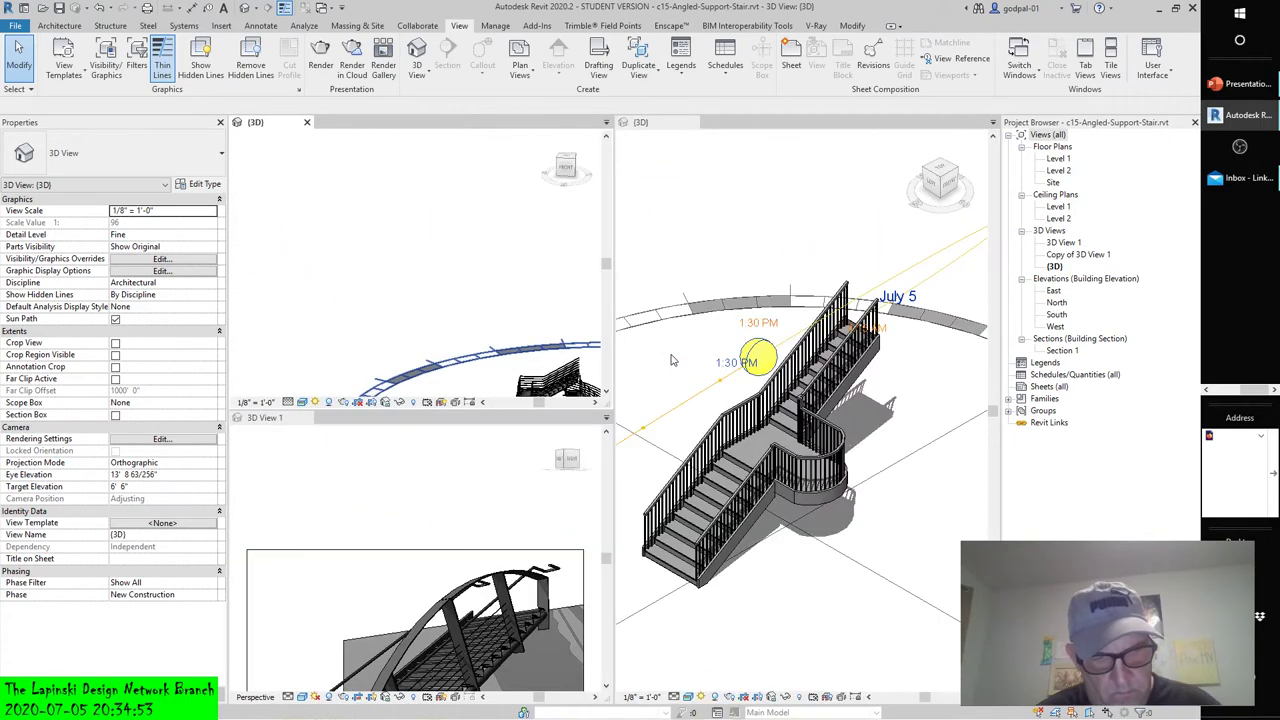
key(z)
key(a)
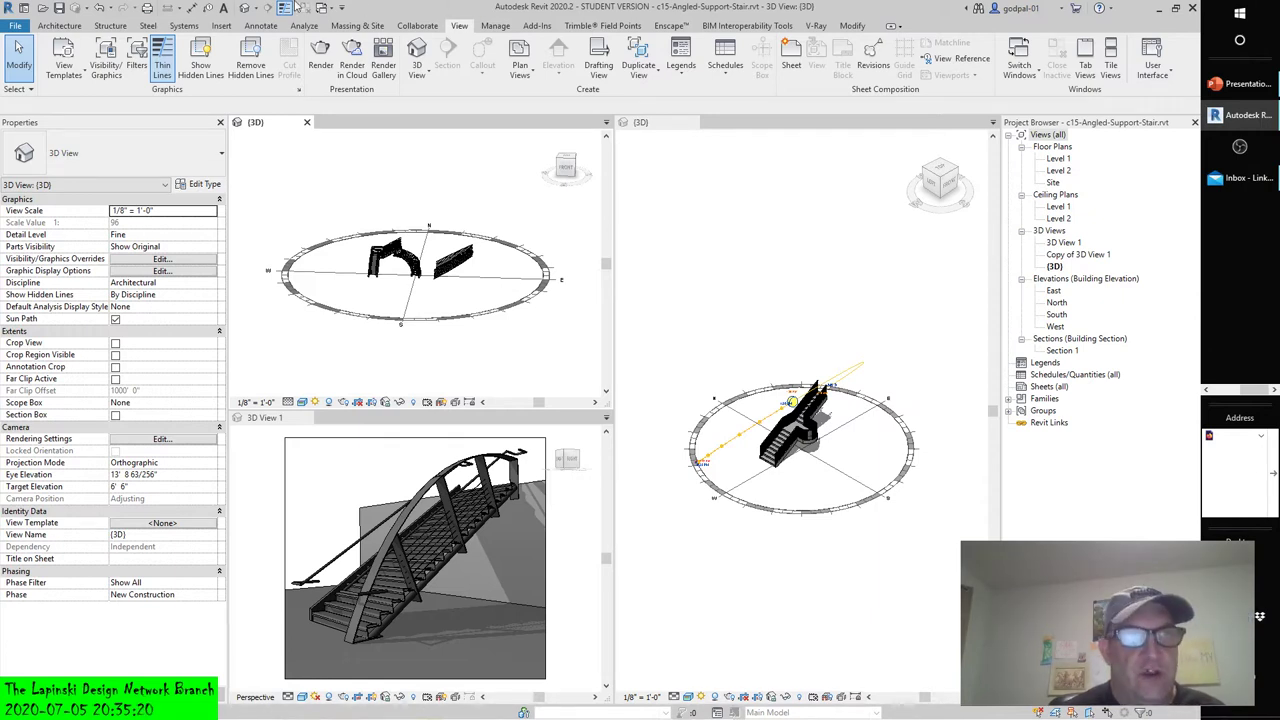
- Open the family c15-Support Tread.rfa from the c16 Stairs folder
click(24, 7)
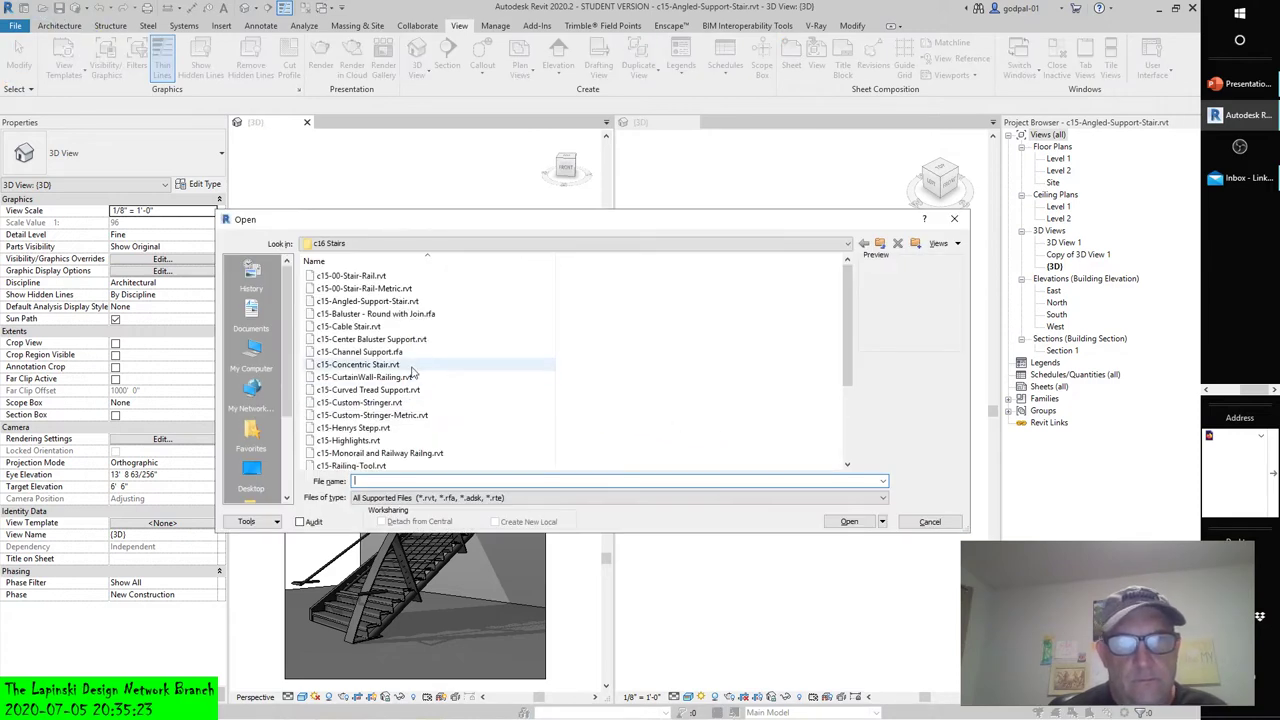
scroll(420, 375, down, 2)
click(350, 465)
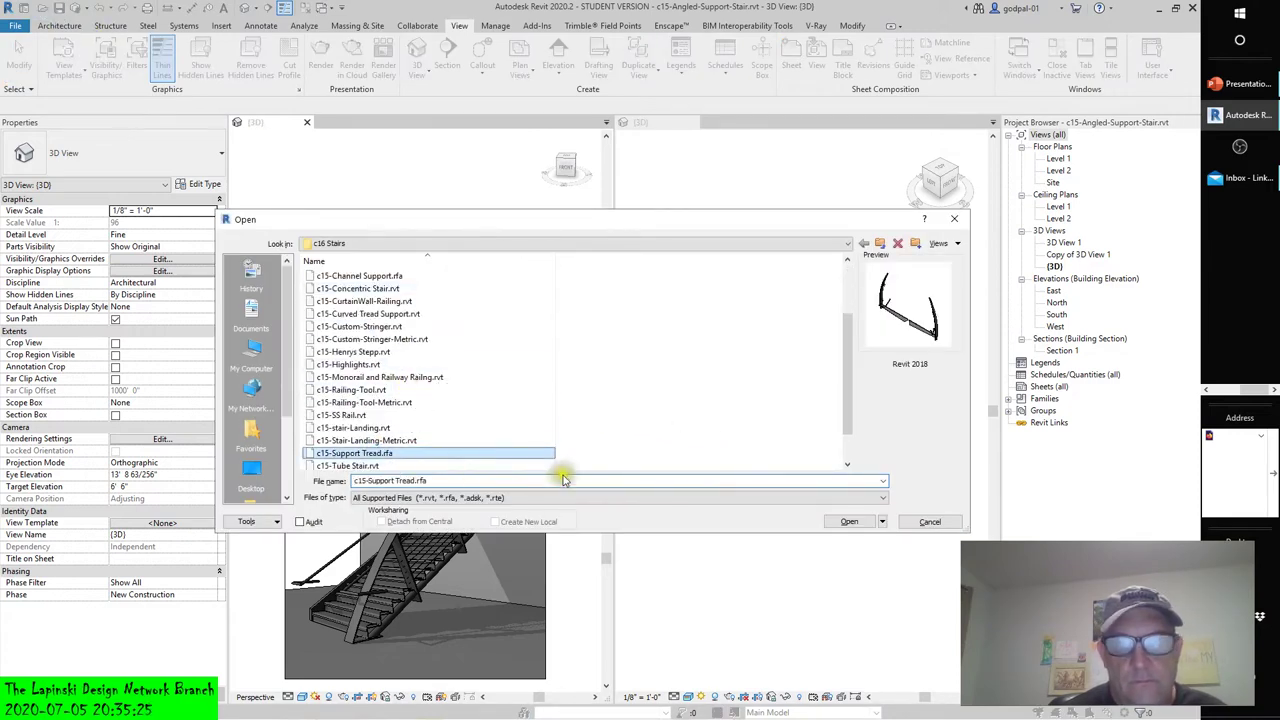
click(849, 521)
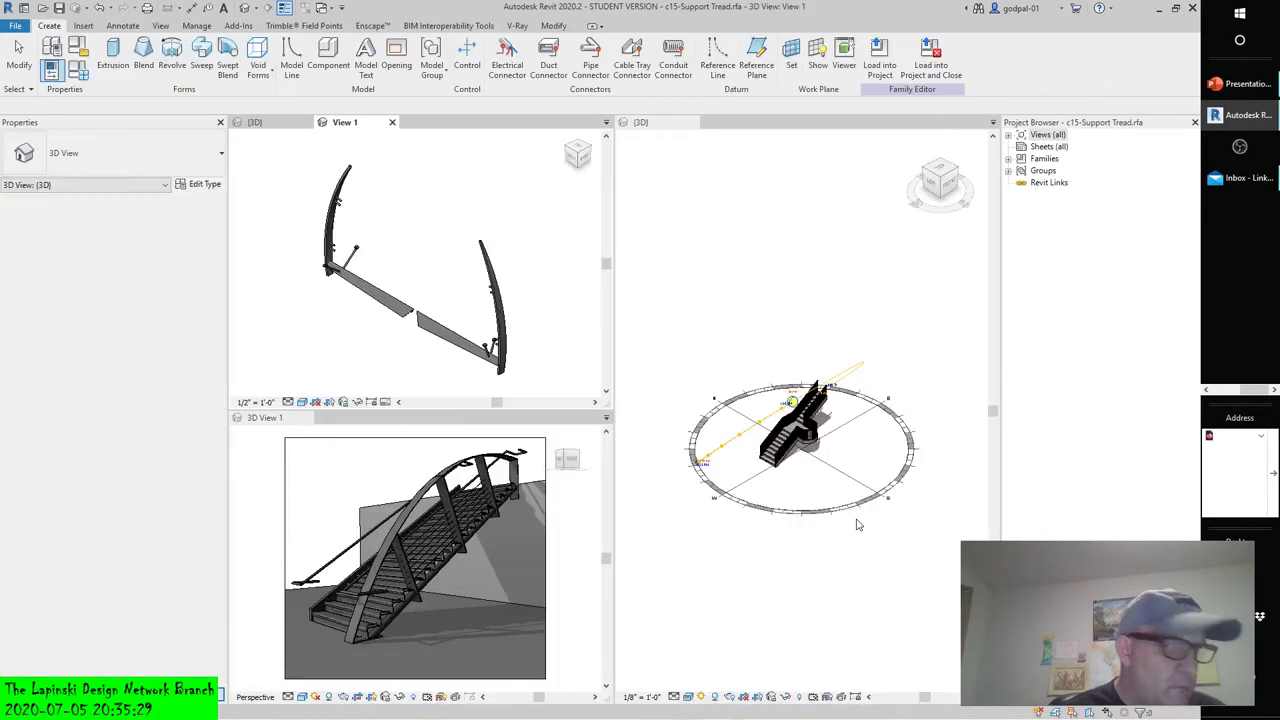
- Orbit the support tread family to show it from the side and tile all four open views
scroll(378, 275, up, 3)
mouse_move(372, 268)
shift+middle_down()
mouse_move(366, 251)
mouse_move(531, 257)
mouse_move(454, 246)
mouse_move(420, 194)
mouse_move(457, 243)
mouse_move(557, 221)
mouse_move(514, 194)
mouse_move(435, 208)
shift+middle_up()
key(w)
key(t)
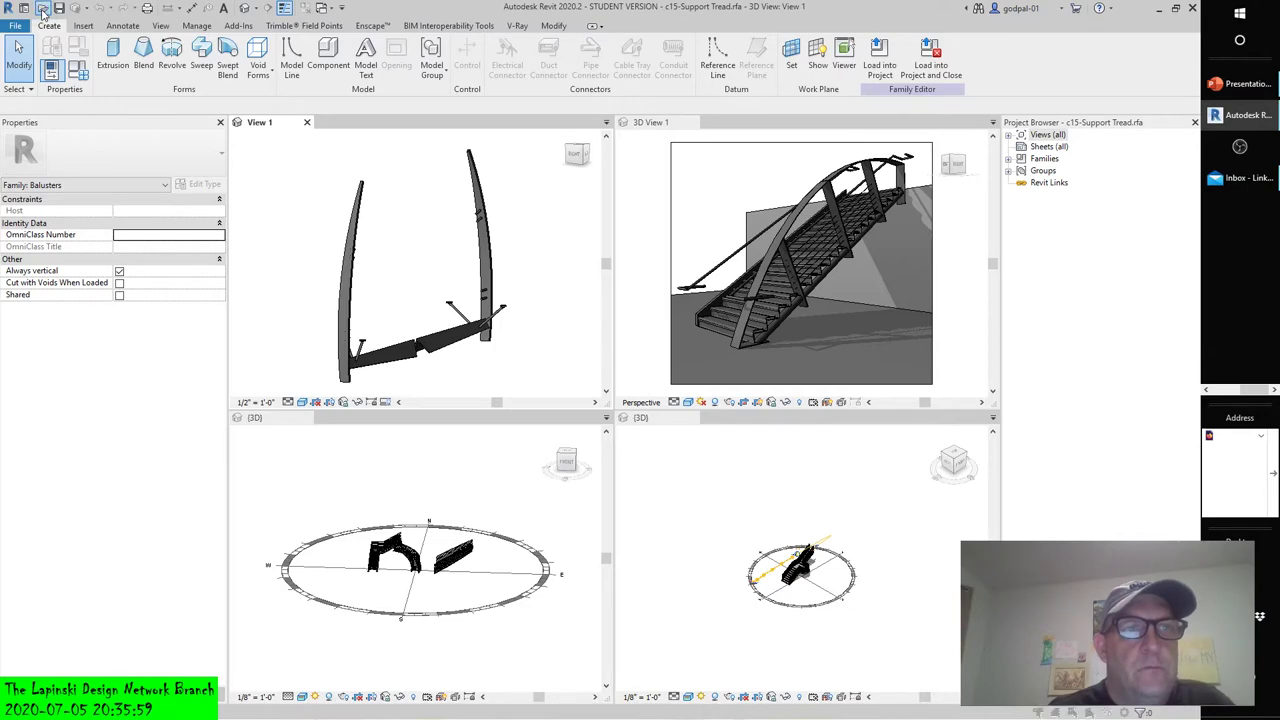
- Open the project c15-Center Baluster Support.rvt from the c16 Stairs folder
click(42, 8)
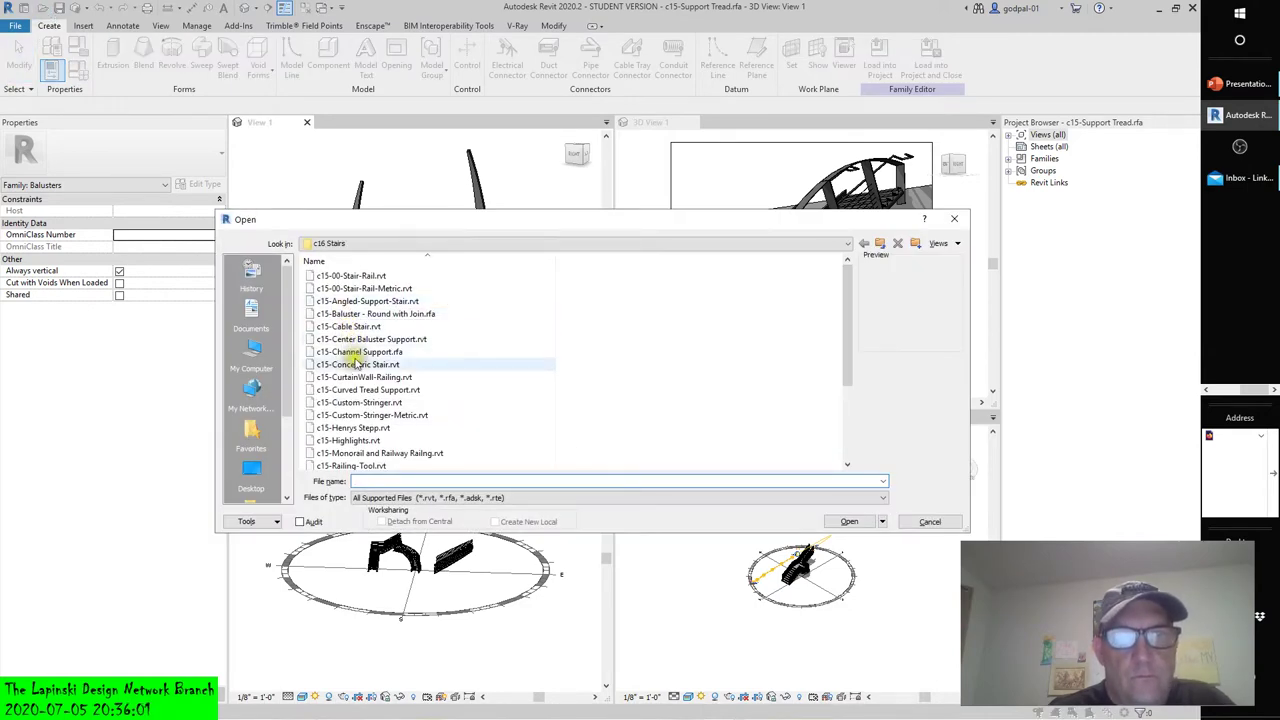
scroll(362, 420, down, 1)
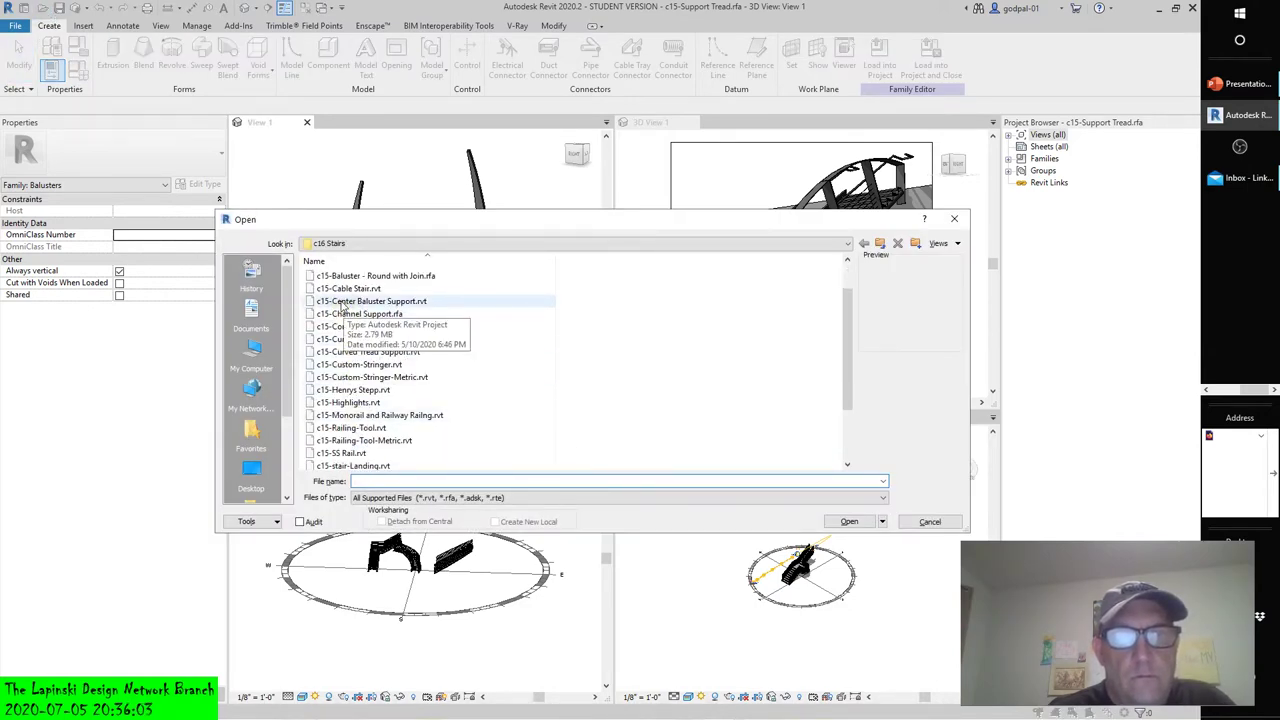
click(386, 301)
click(846, 521)
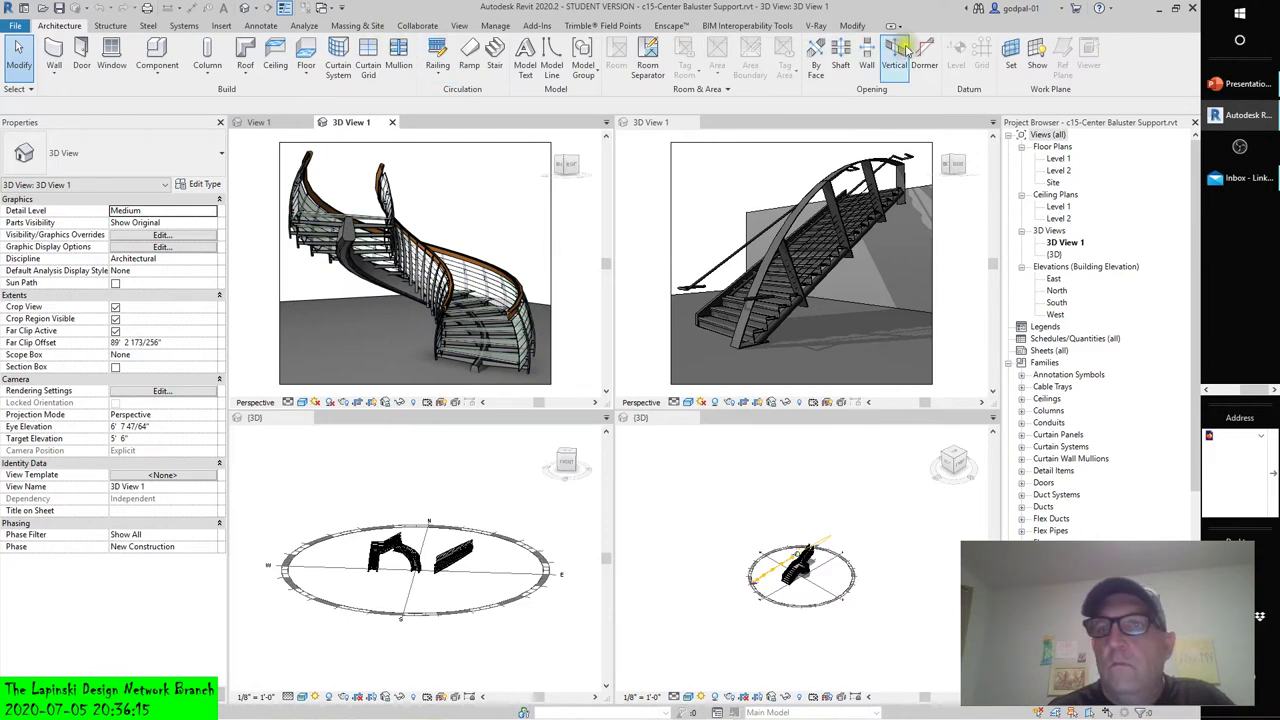
- Combine the tiled views into tabs and enlarge the curved stair with the center baluster support
click(459, 25)
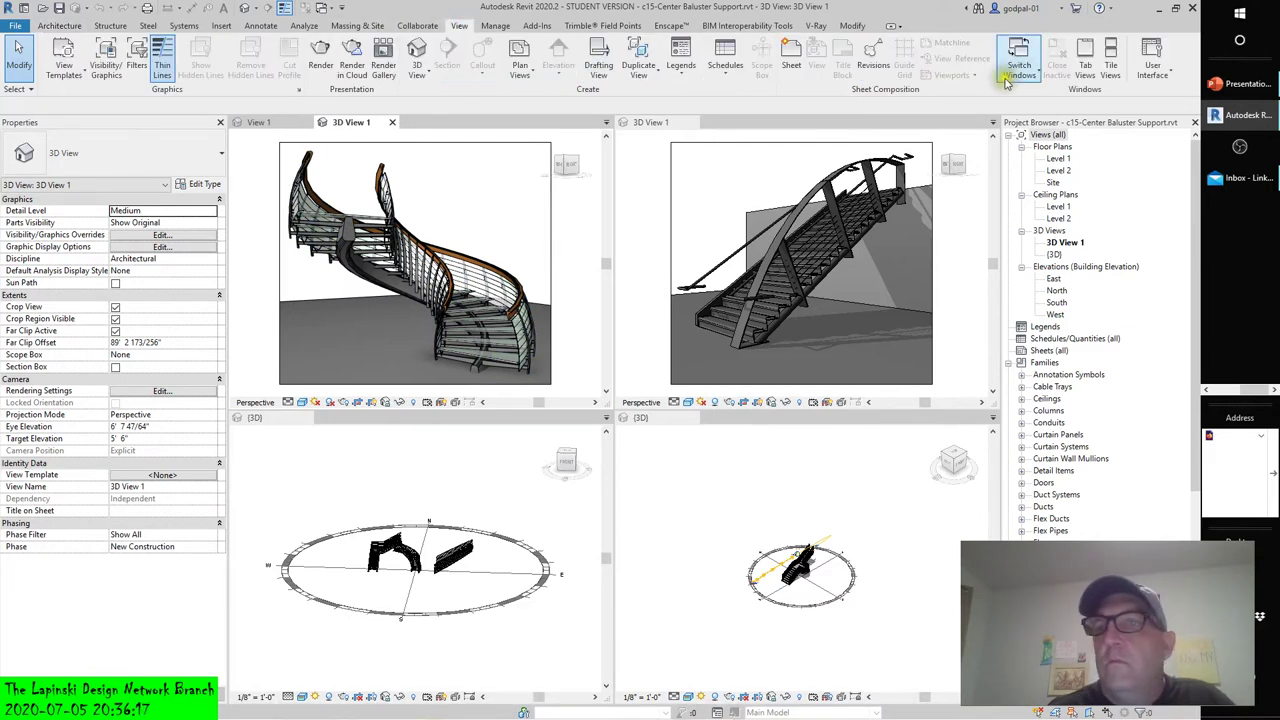
click(1085, 64)
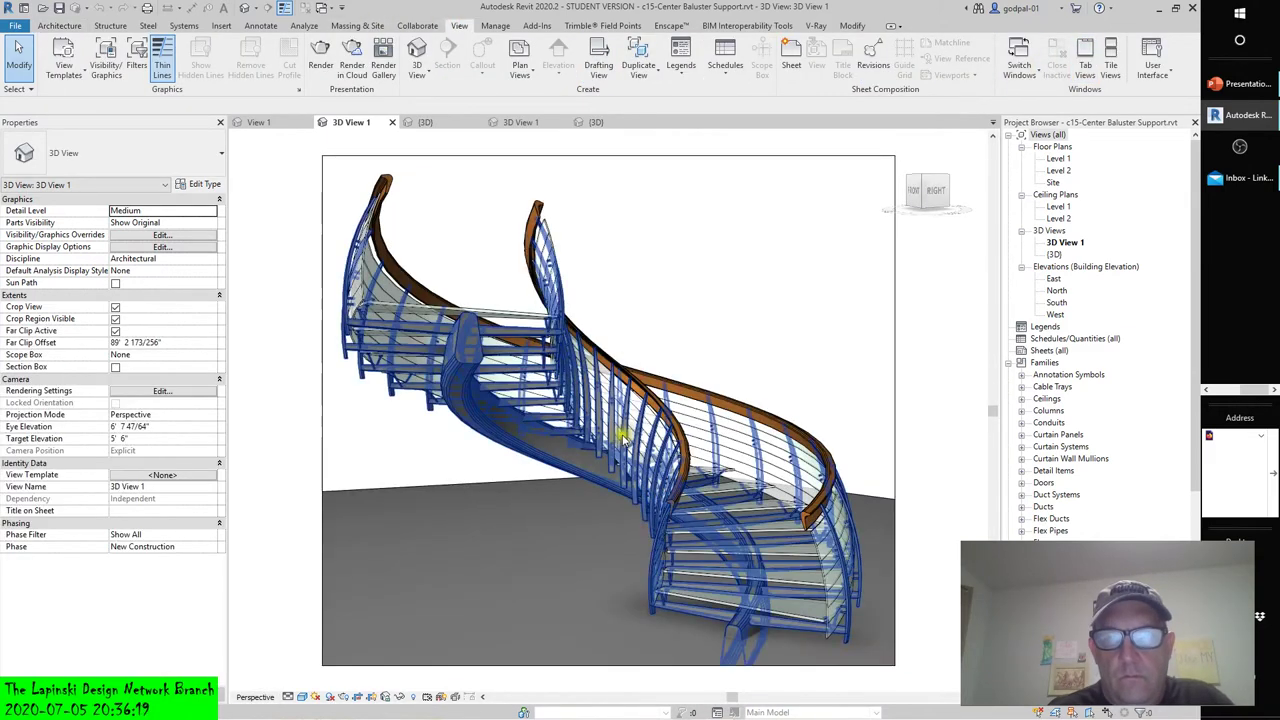
scroll(620, 436, up, 2)
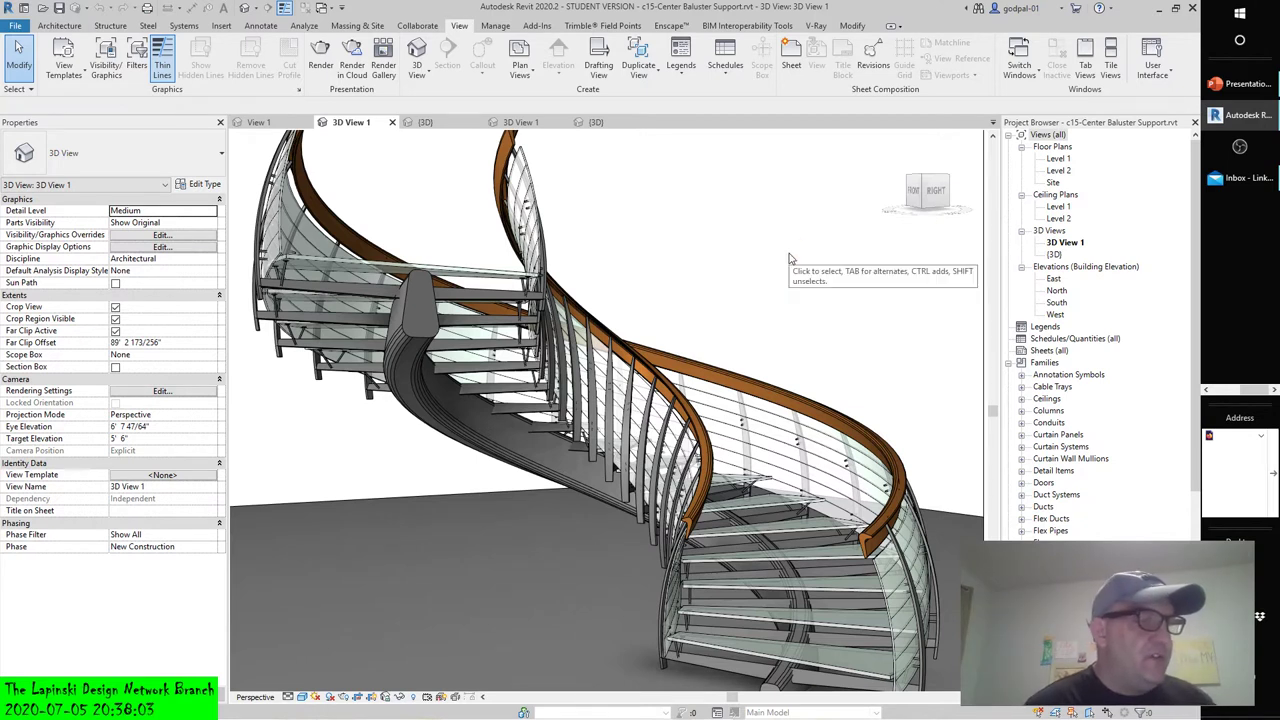
- Open the project c15-Tube Stair.rvt from the c16 Stairs folder
click(43, 9)
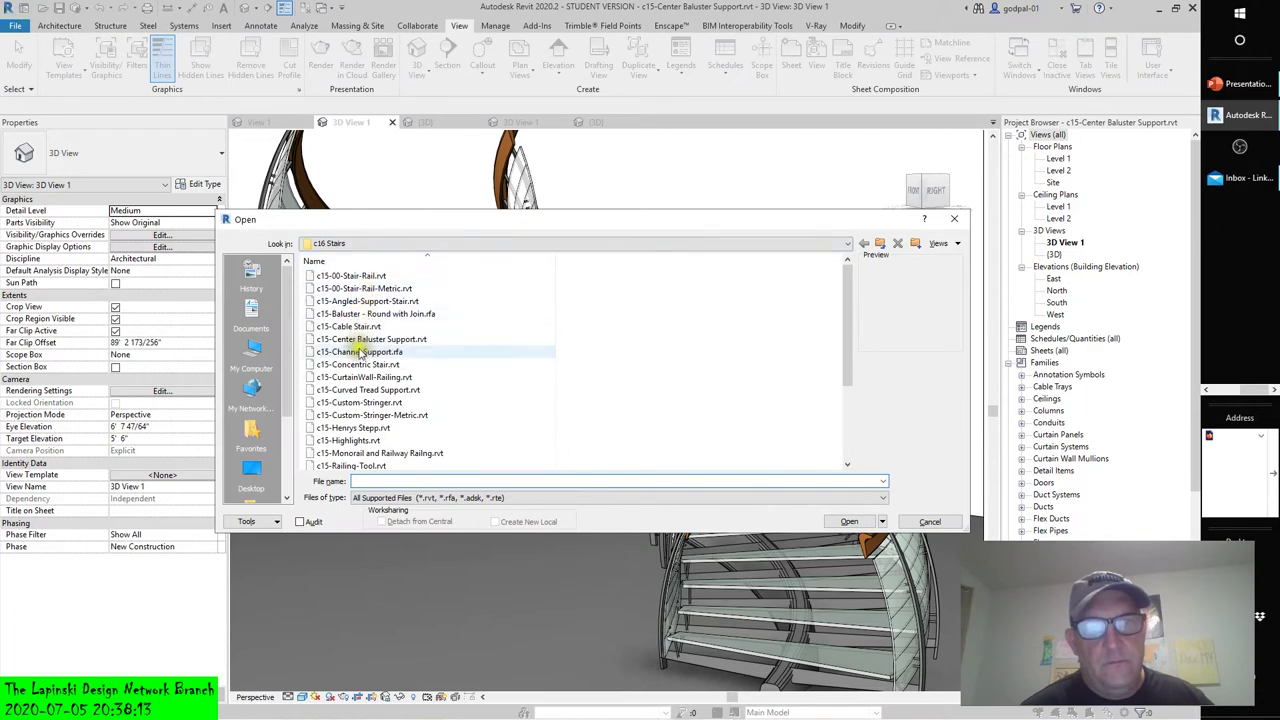
scroll(358, 390, down, 3)
click(355, 428)
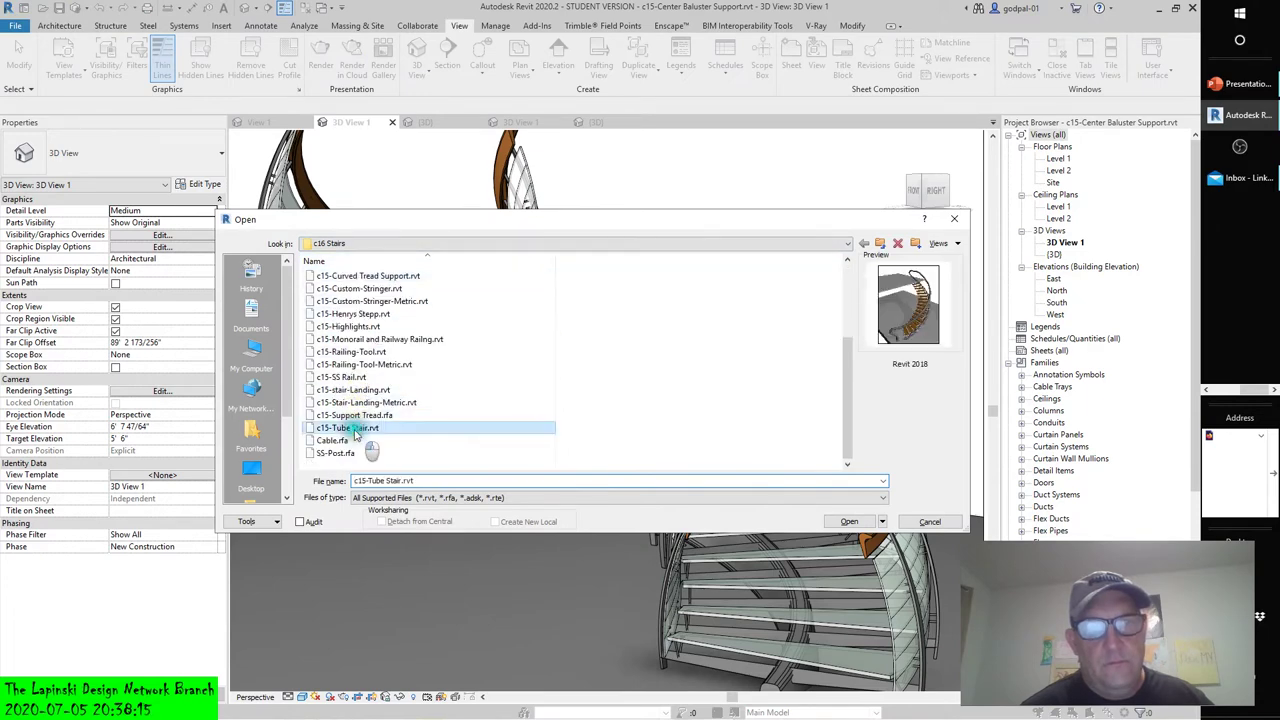
click(852, 521)
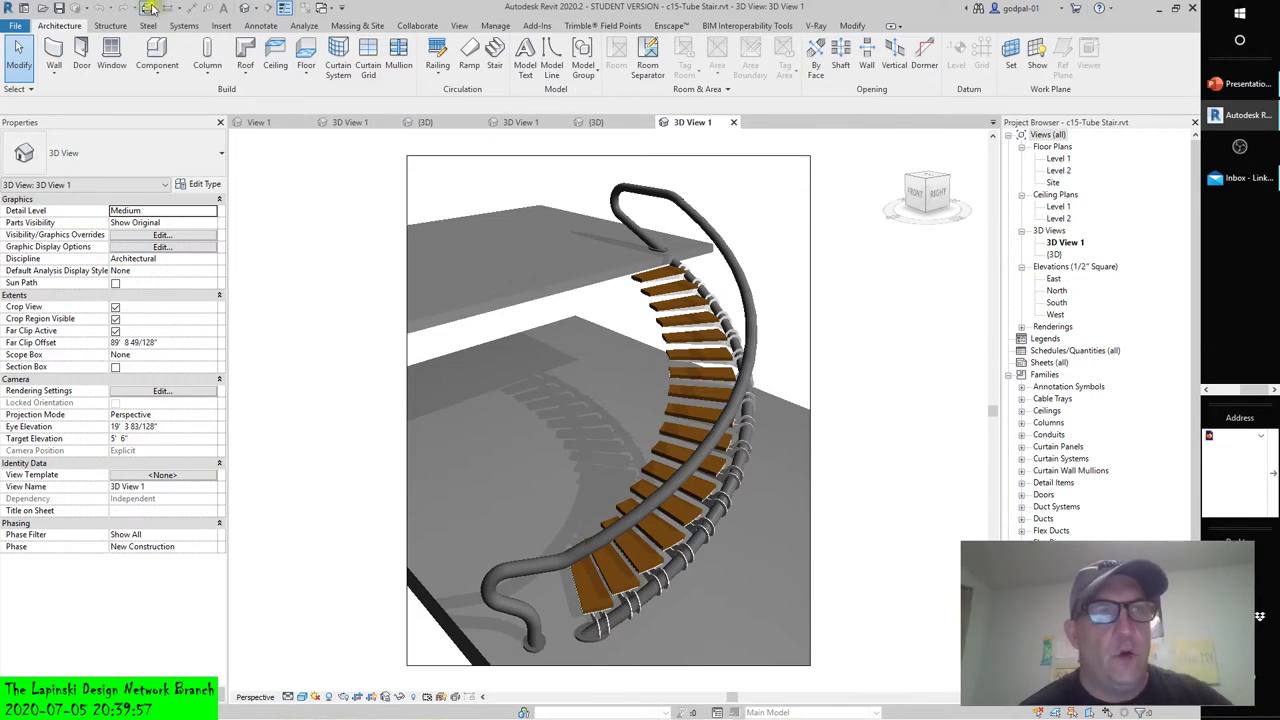
- Open the project c15-Curved Tread Support.rvt from the c16 Stairs folder
click(44, 9)
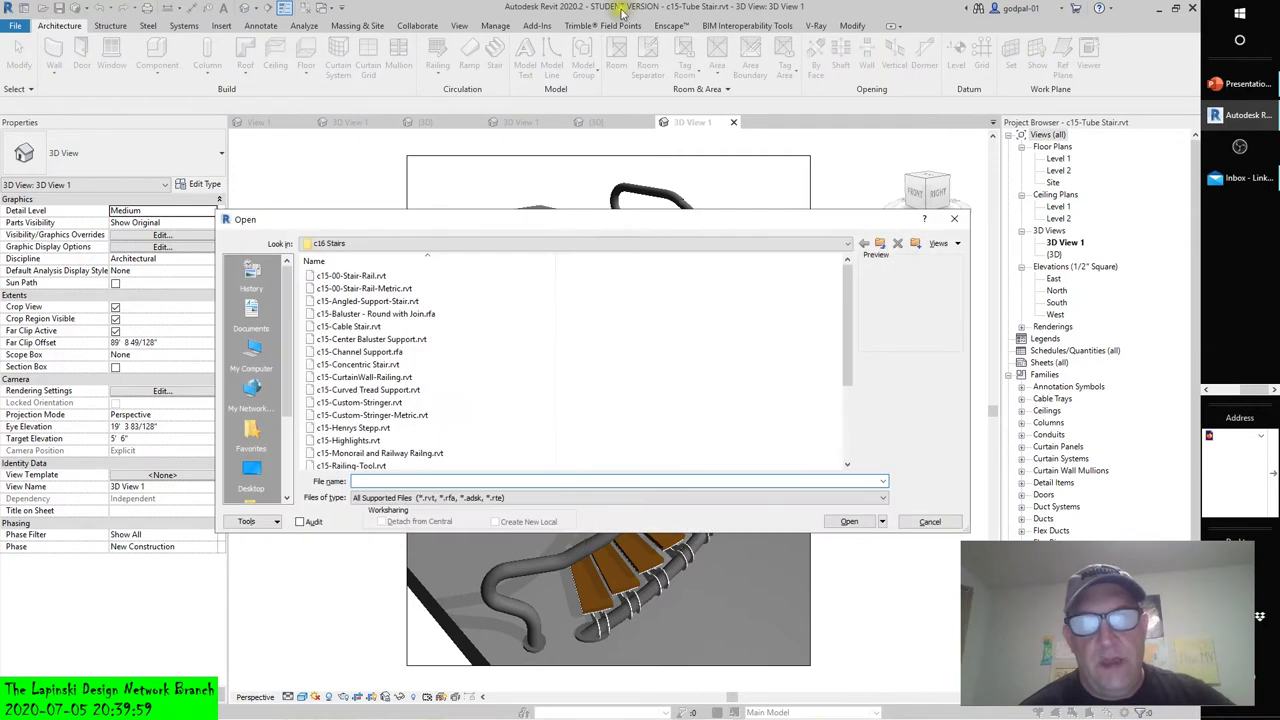
click(372, 389)
click(849, 521)
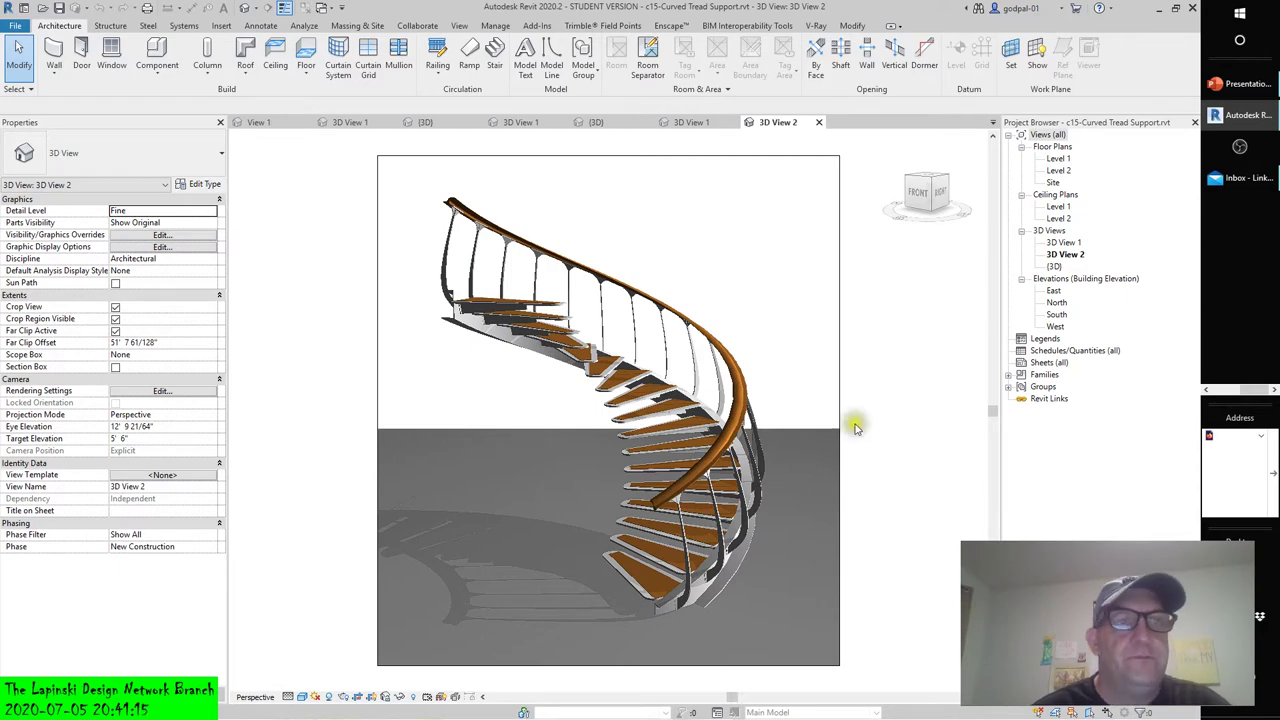
- Open the project c15-Highlights.rvt from the c16 Stairs folder
click(43, 7)
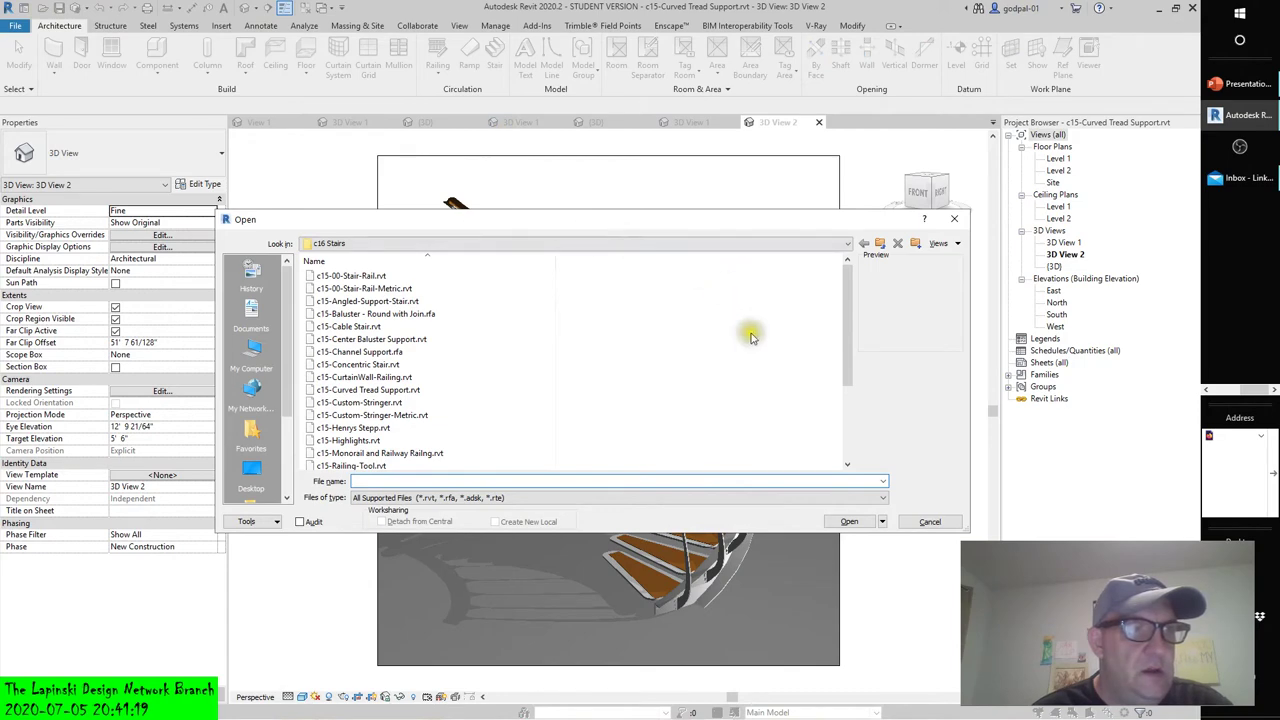
click(372, 441)
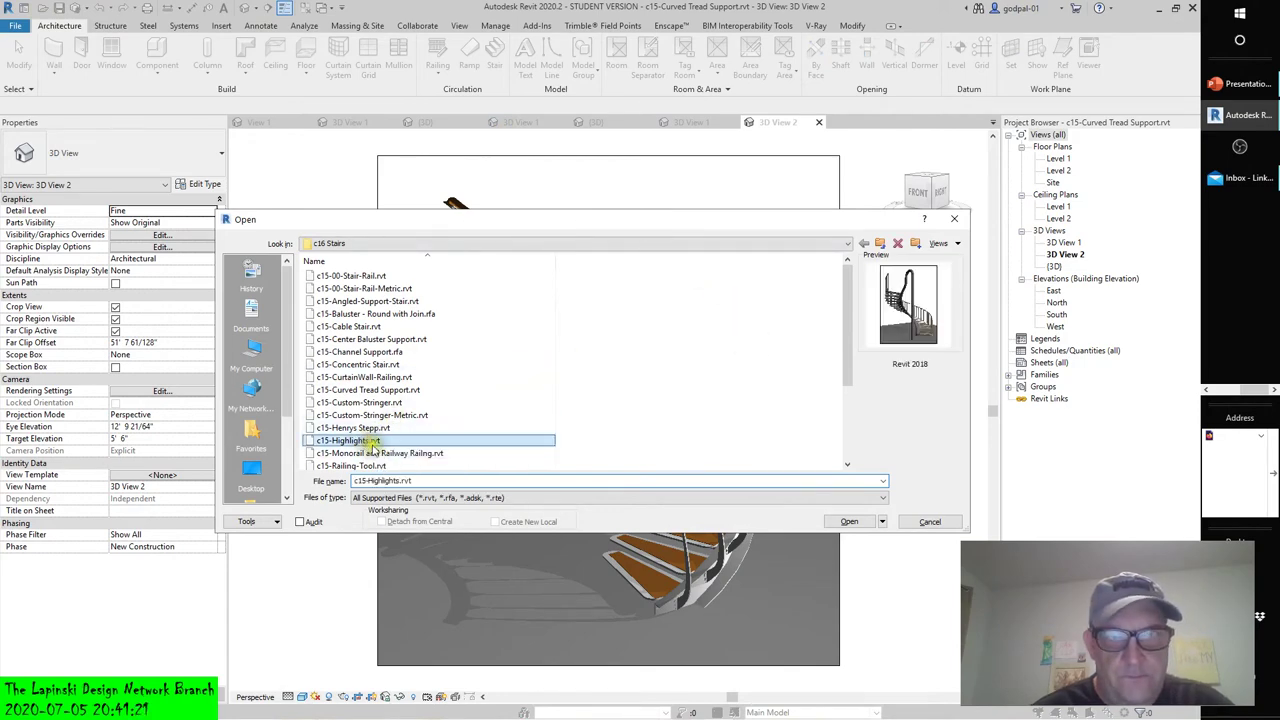
click(848, 522)
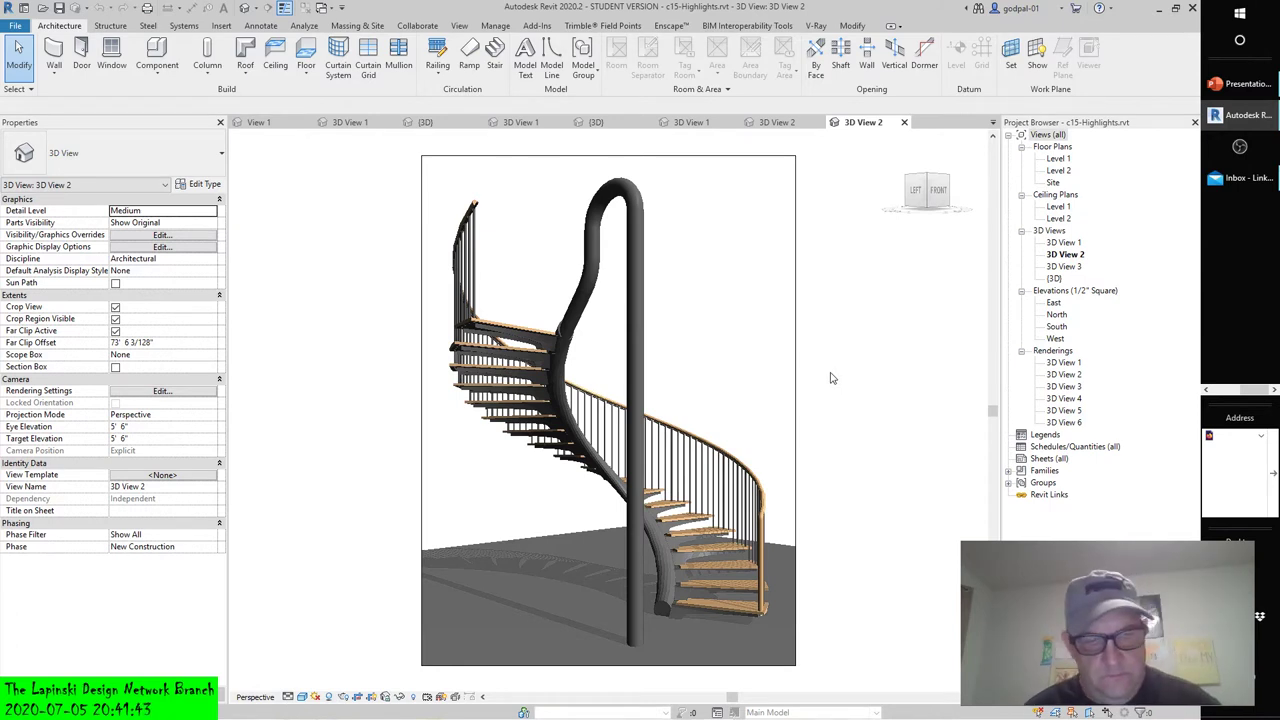
- Tile the open views of all the stair projects, including c15-Highlights, and fit each model to its view
key(w)
key(t)
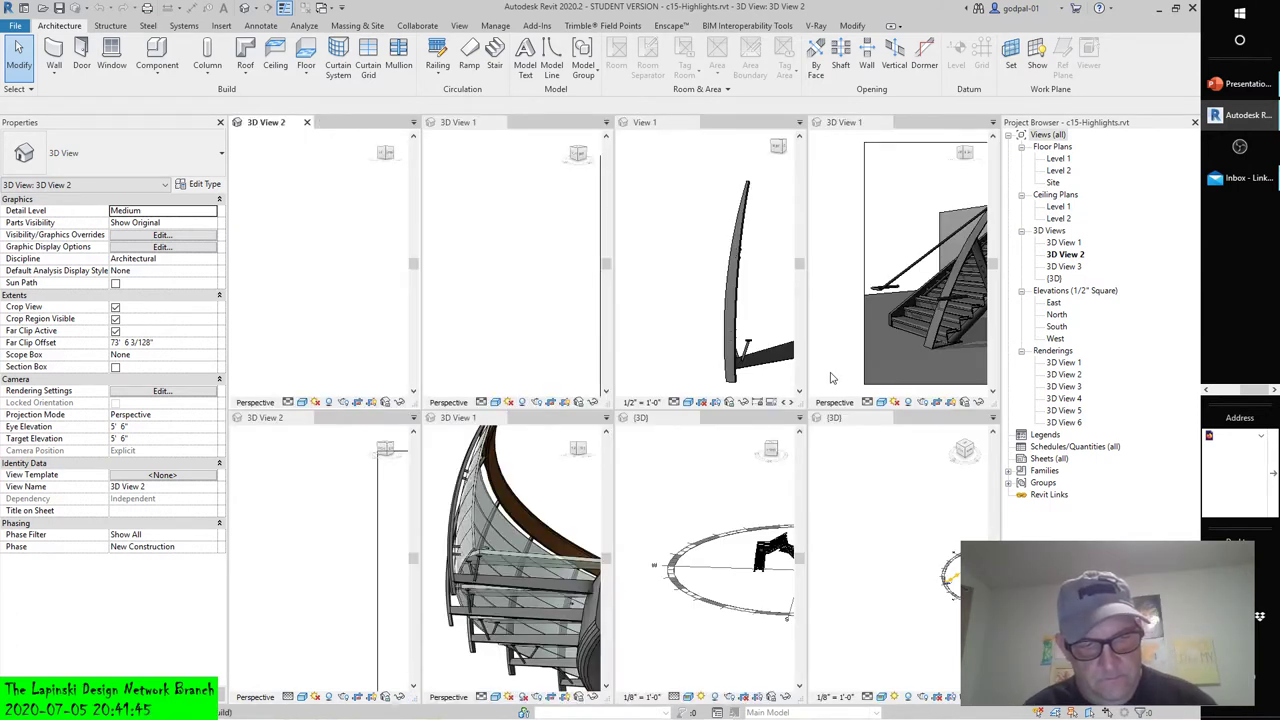
key(z)
key(a)
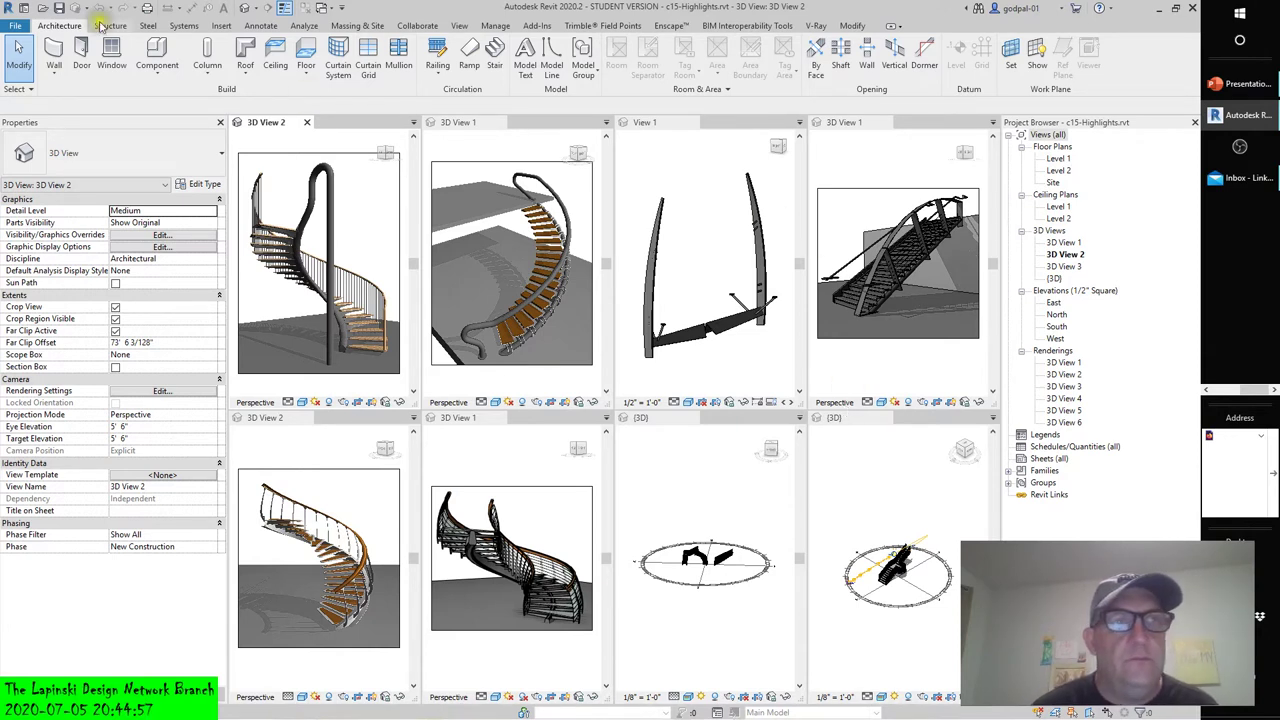
- Open the project c15-Concentric Stair.rvt and inspect its lowest treads around the cylinder up close
click(42, 8)
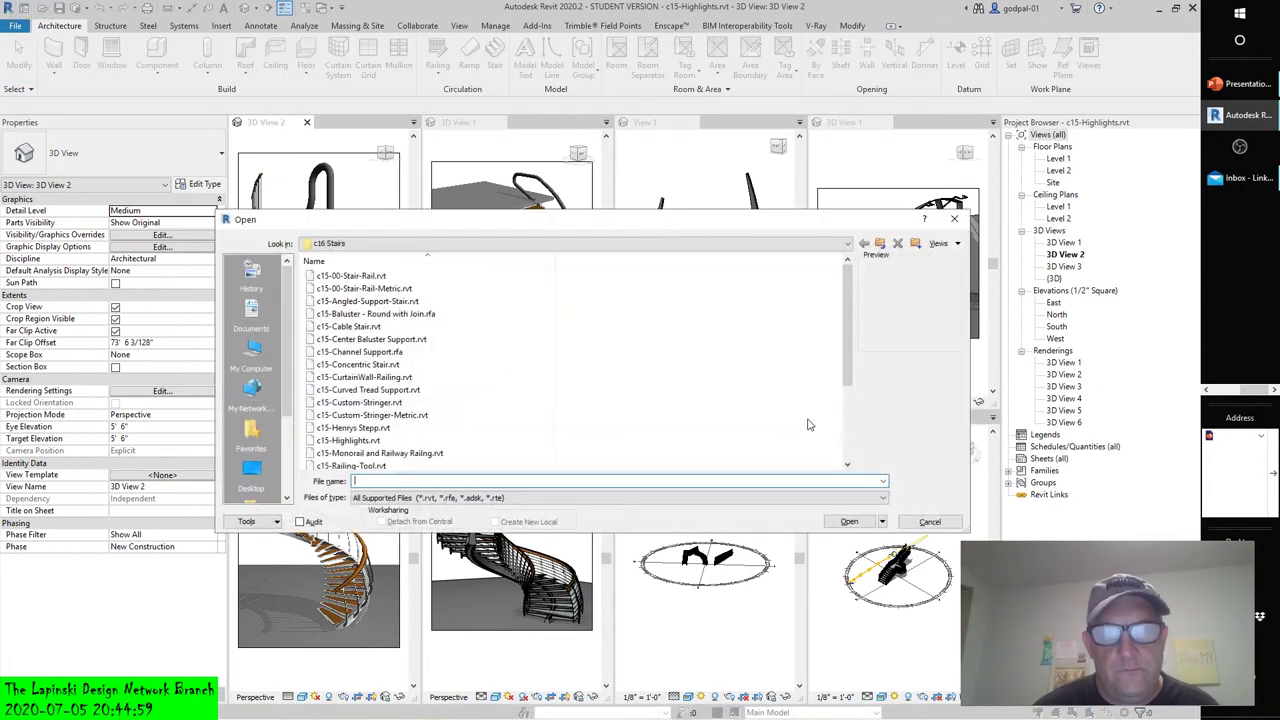
click(330, 364)
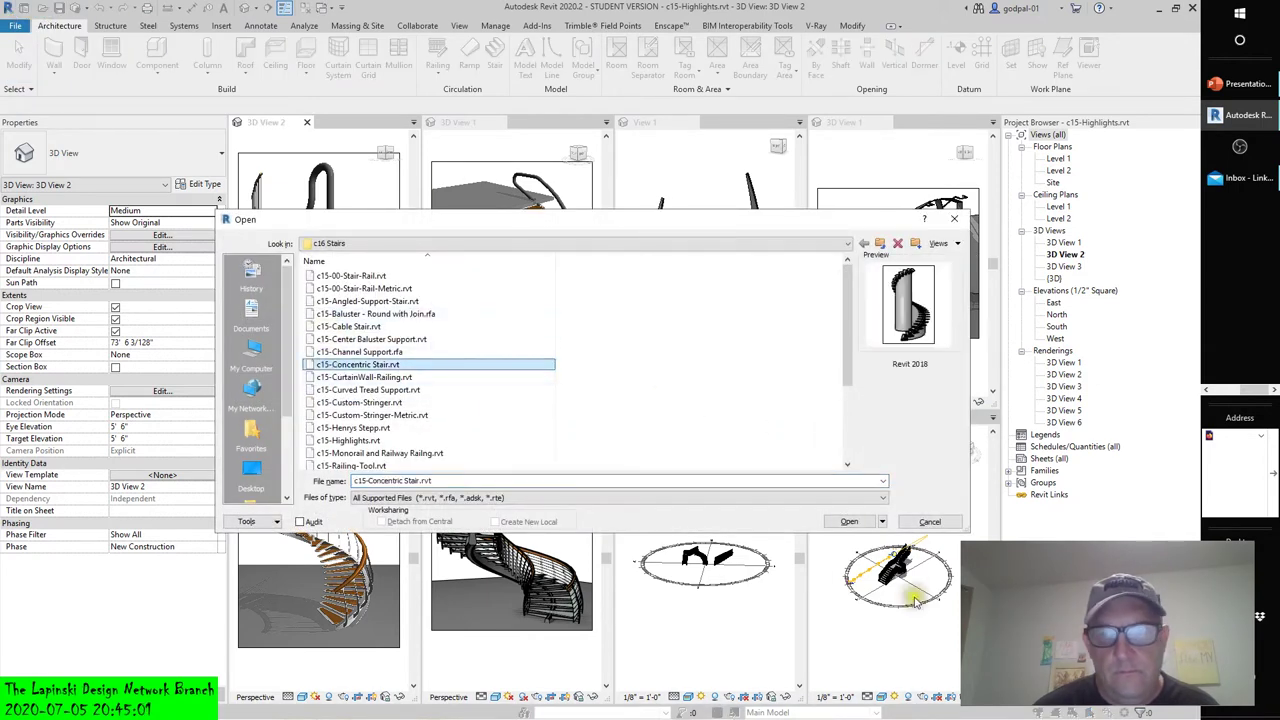
click(834, 523)
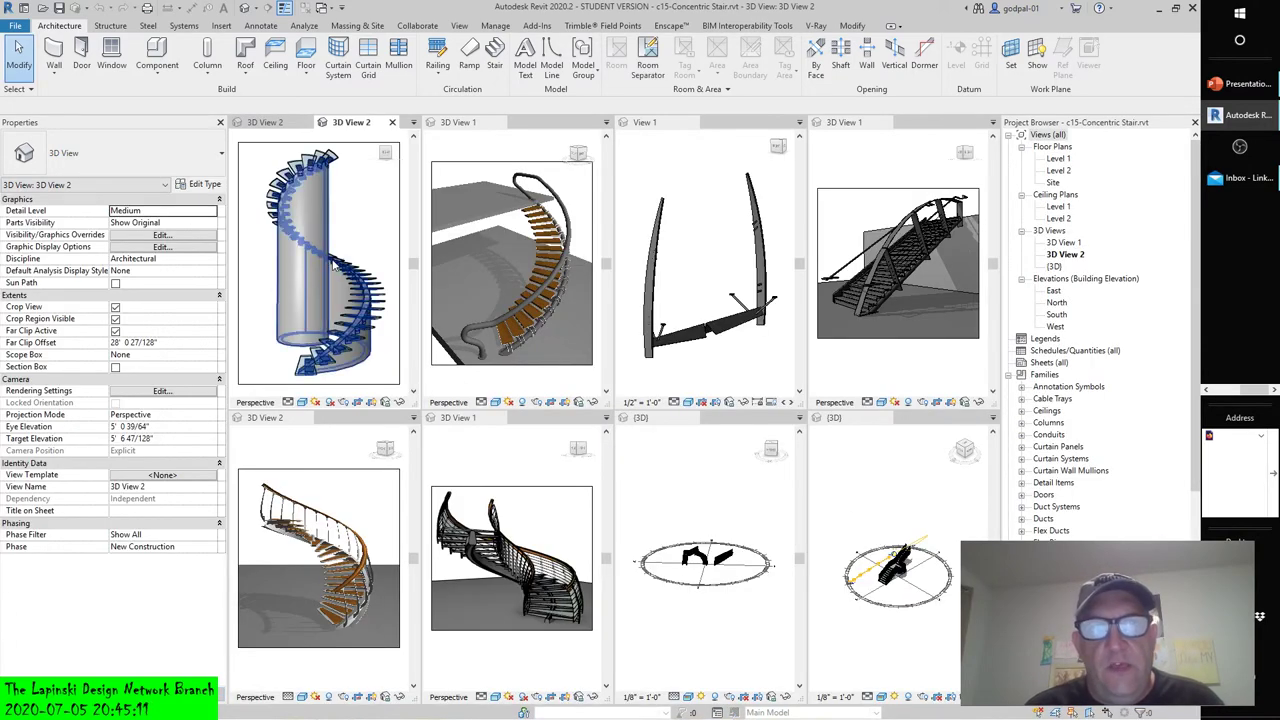
scroll(323, 316, up, 3)
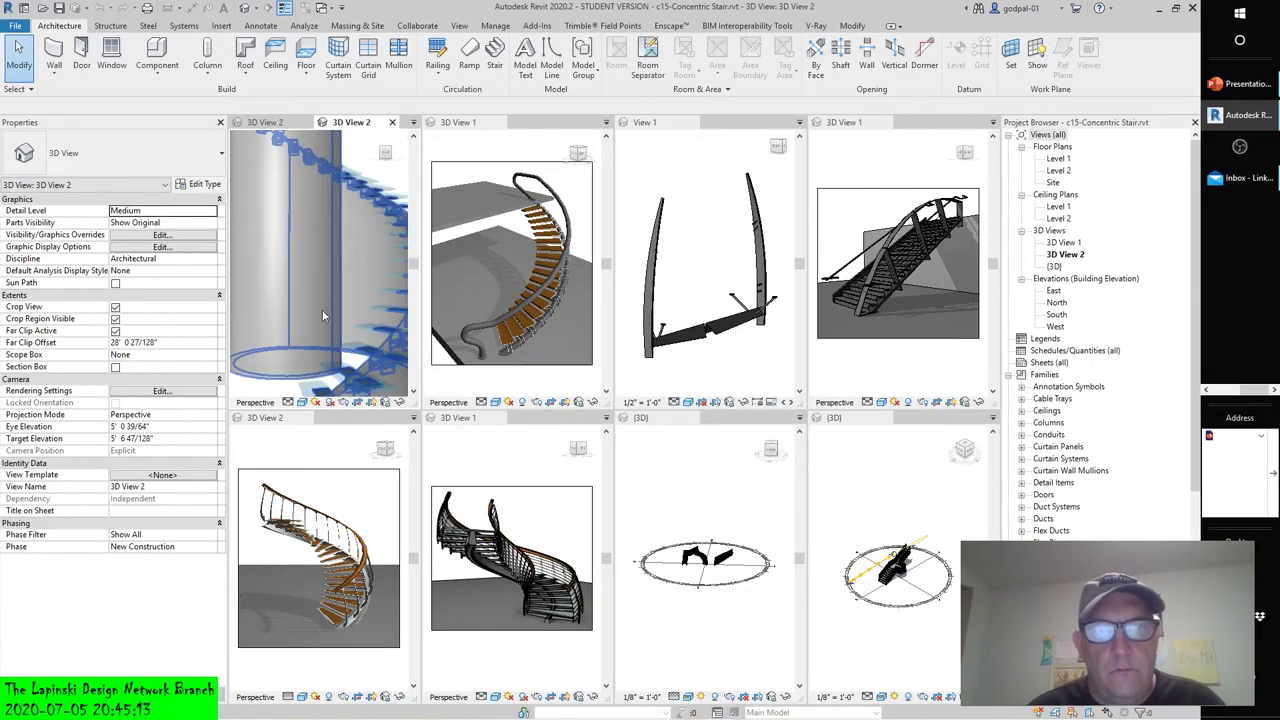
scroll(323, 316, up, 2)
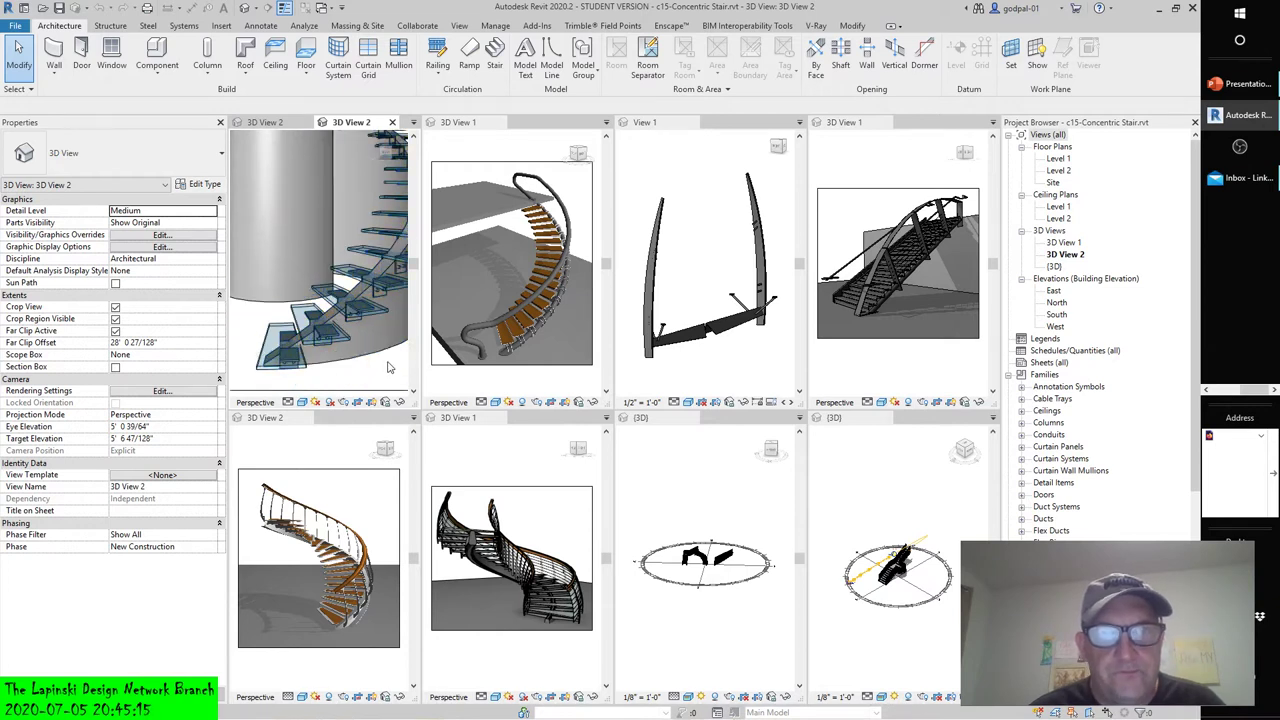
scroll(390, 368, down, 5)
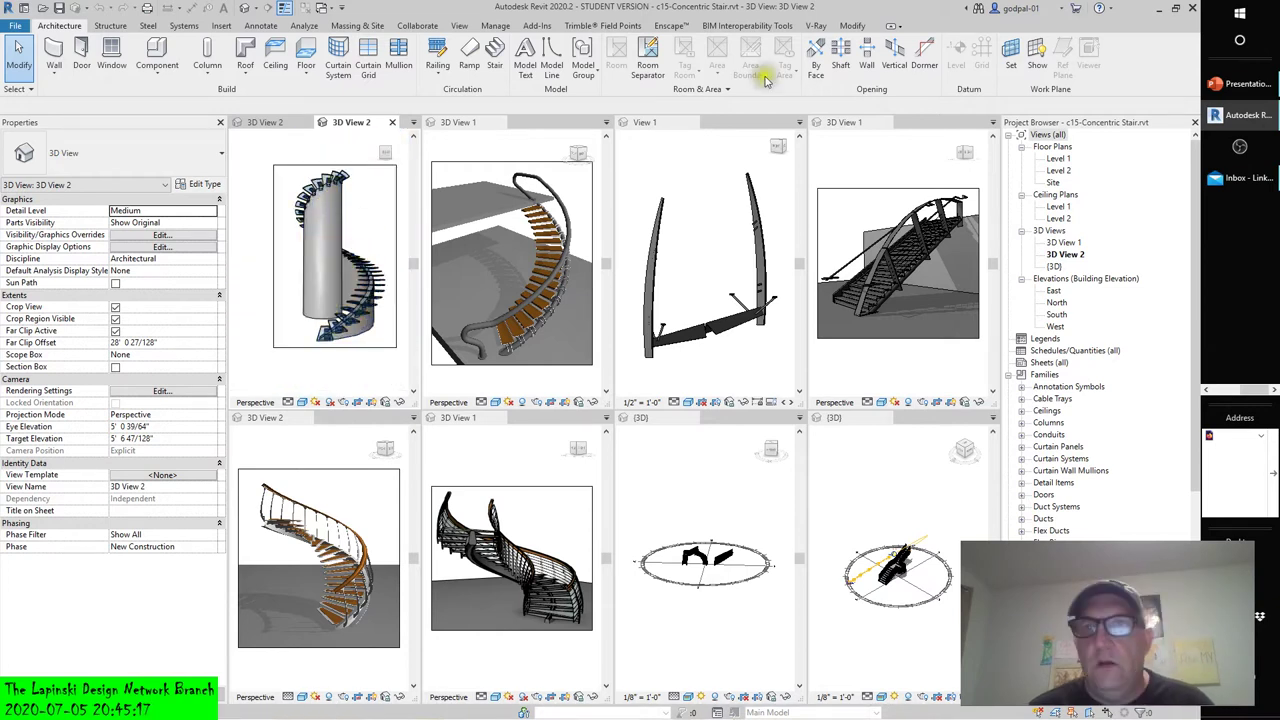
- Combine the views into tabs and orbit the enlarged concentric stair to examine its treads from above
click(459, 25)
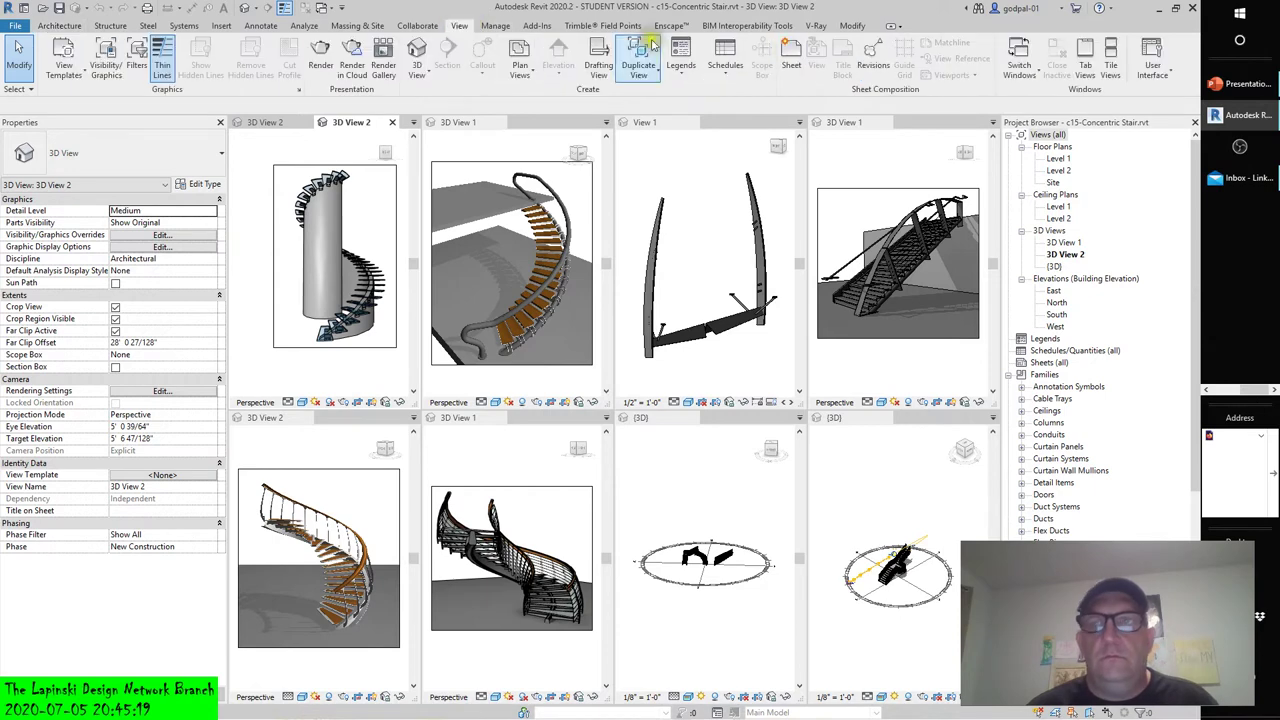
click(1085, 60)
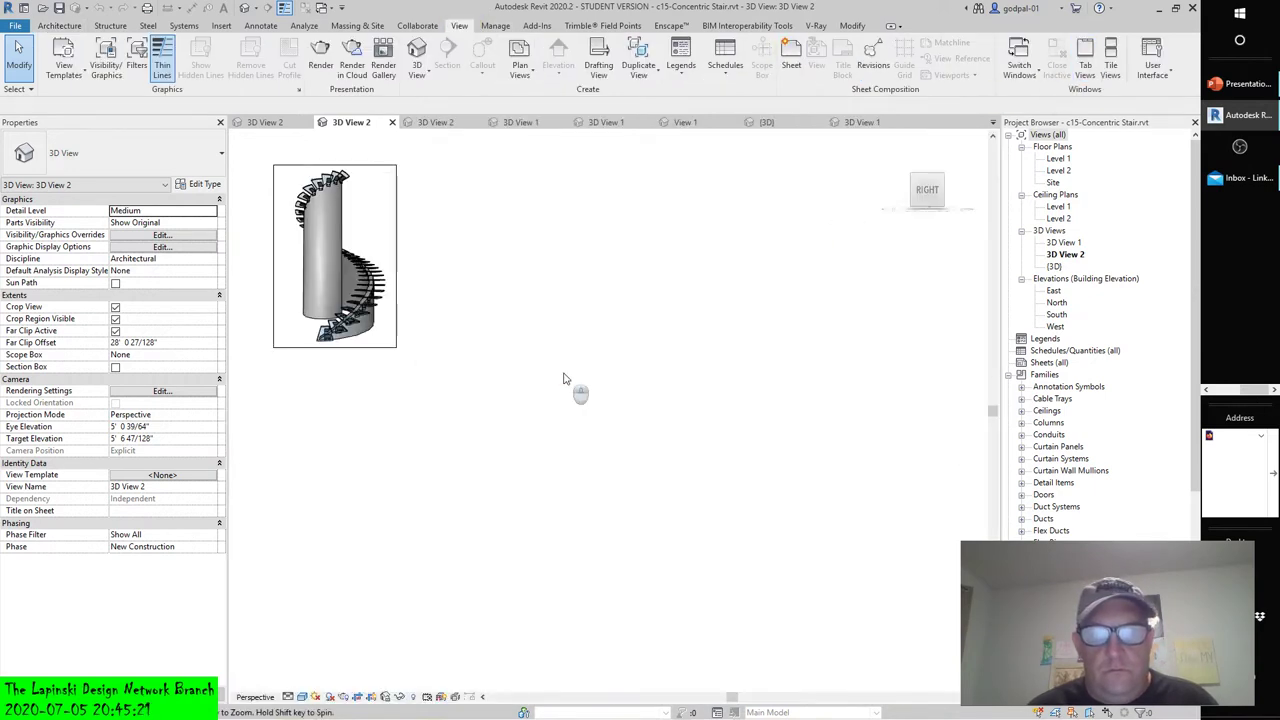
click(561, 375)
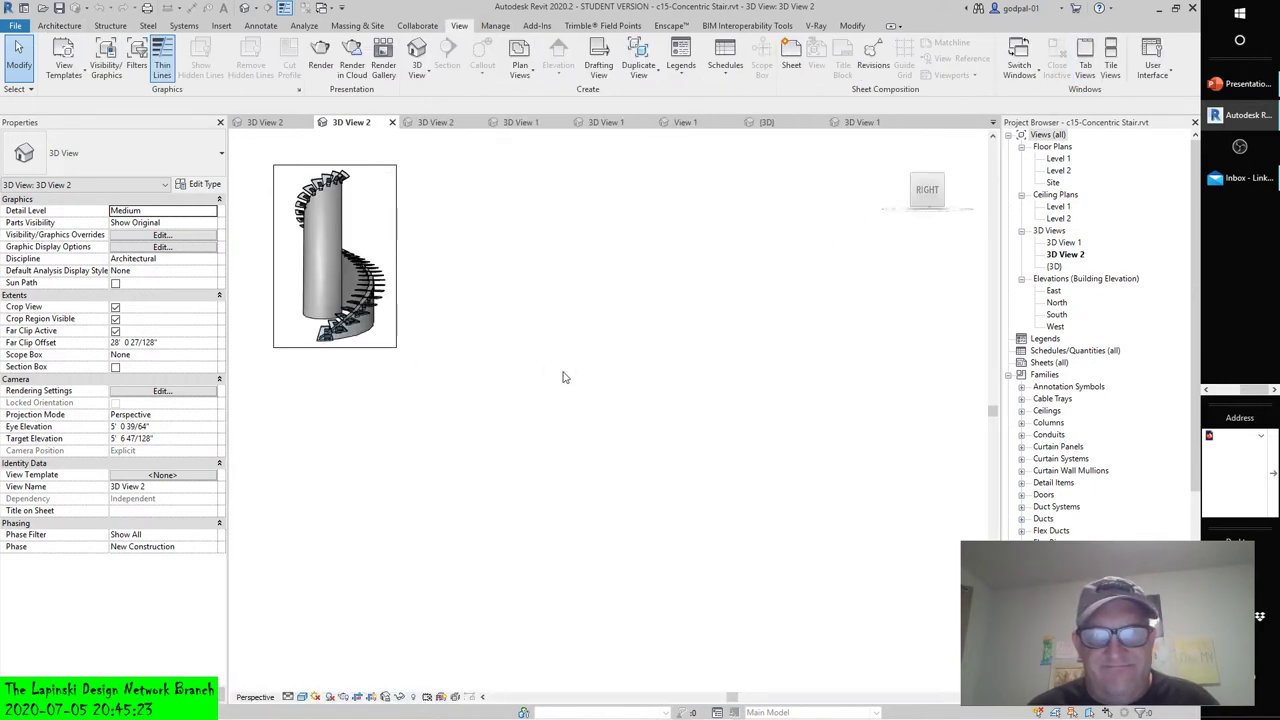
middle_click(563, 377)
scroll(600, 430, up, 5)
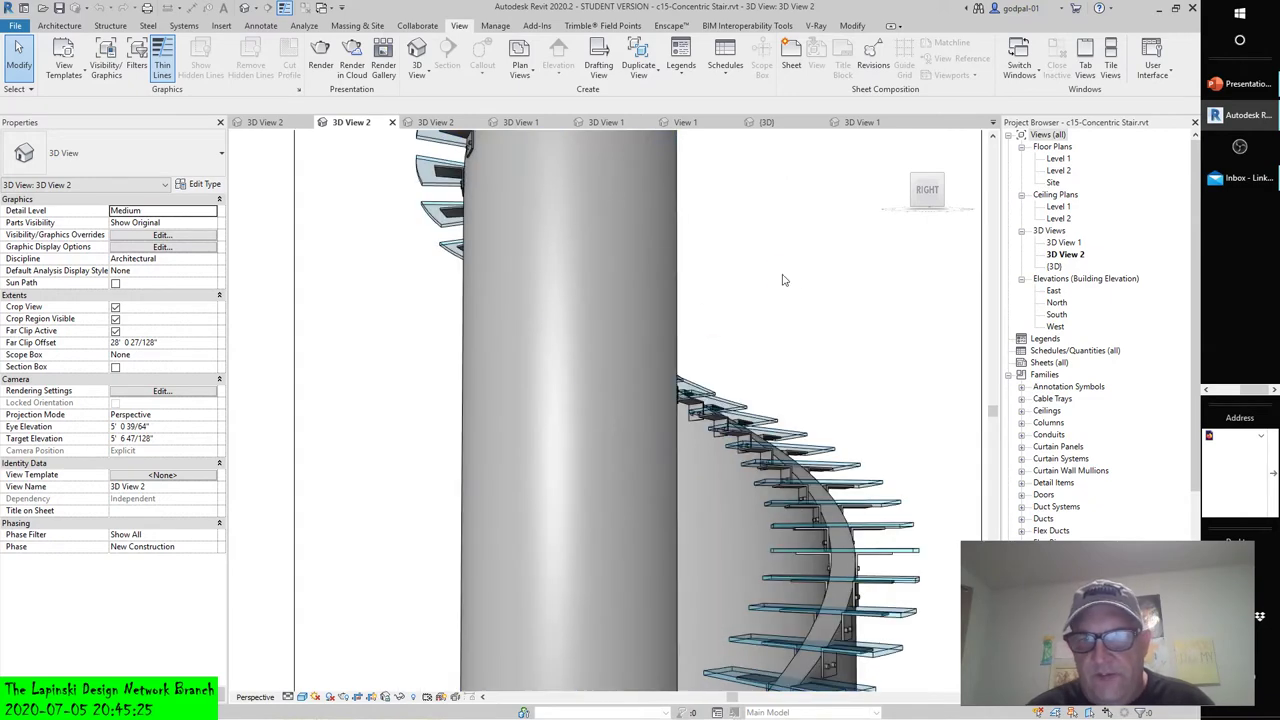
mouse_move(863, 388)
shift+middle_down()
mouse_move(611, 466)
mouse_move(343, 420)
mouse_move(432, 475)
mouse_move(426, 437)
mouse_move(445, 452)
shift+middle_up()
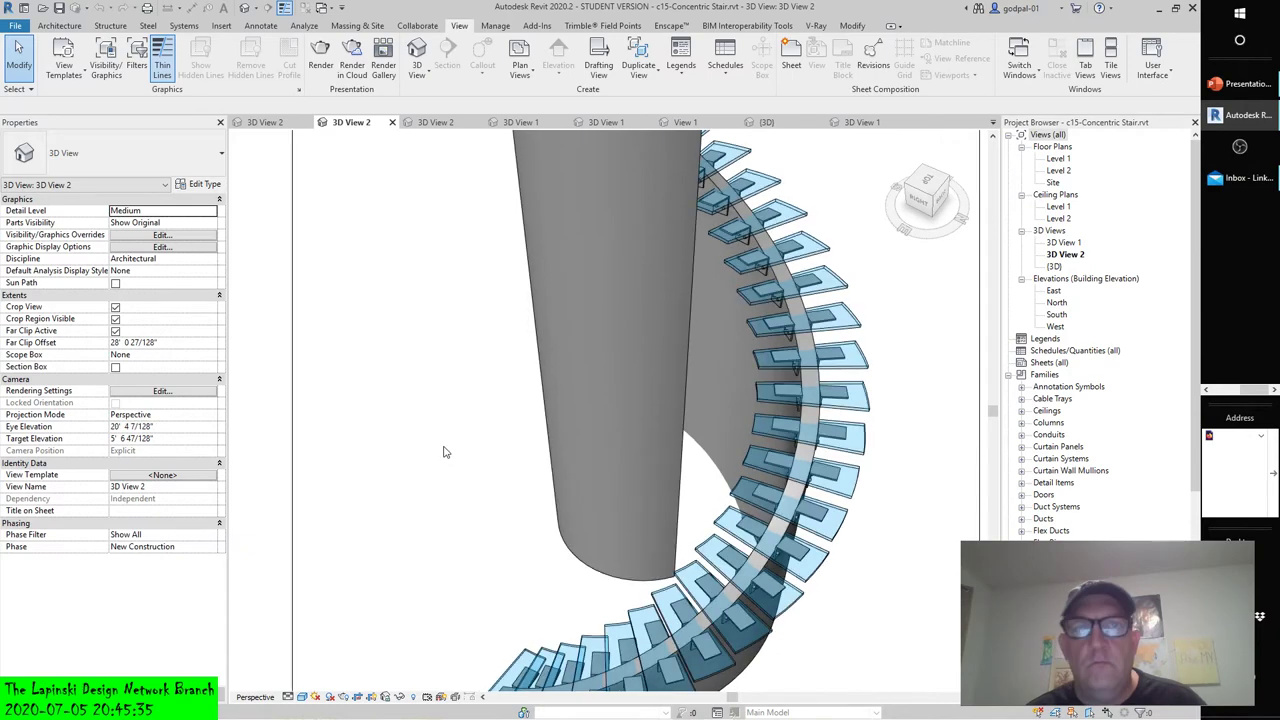
- Tile all open views again with the concentric stair included and fit every model to its view
click(491, 420)
key(w)
key(t)
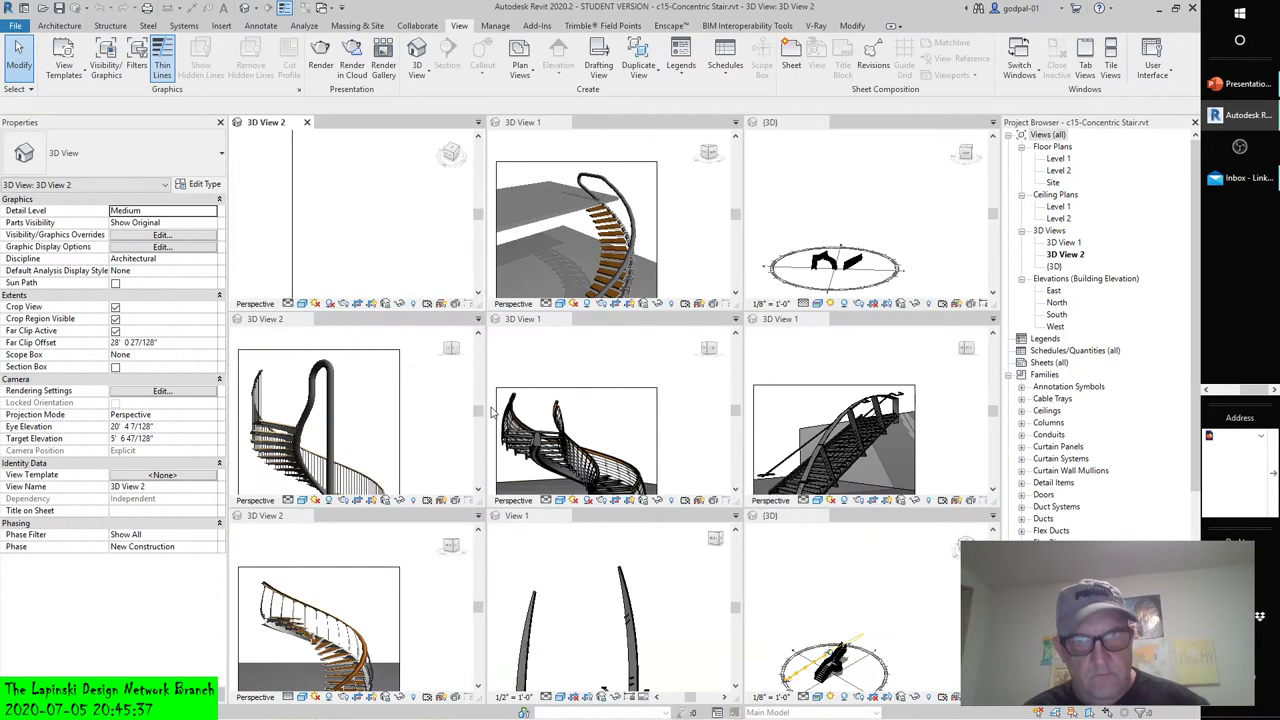
key(z)
key(a)
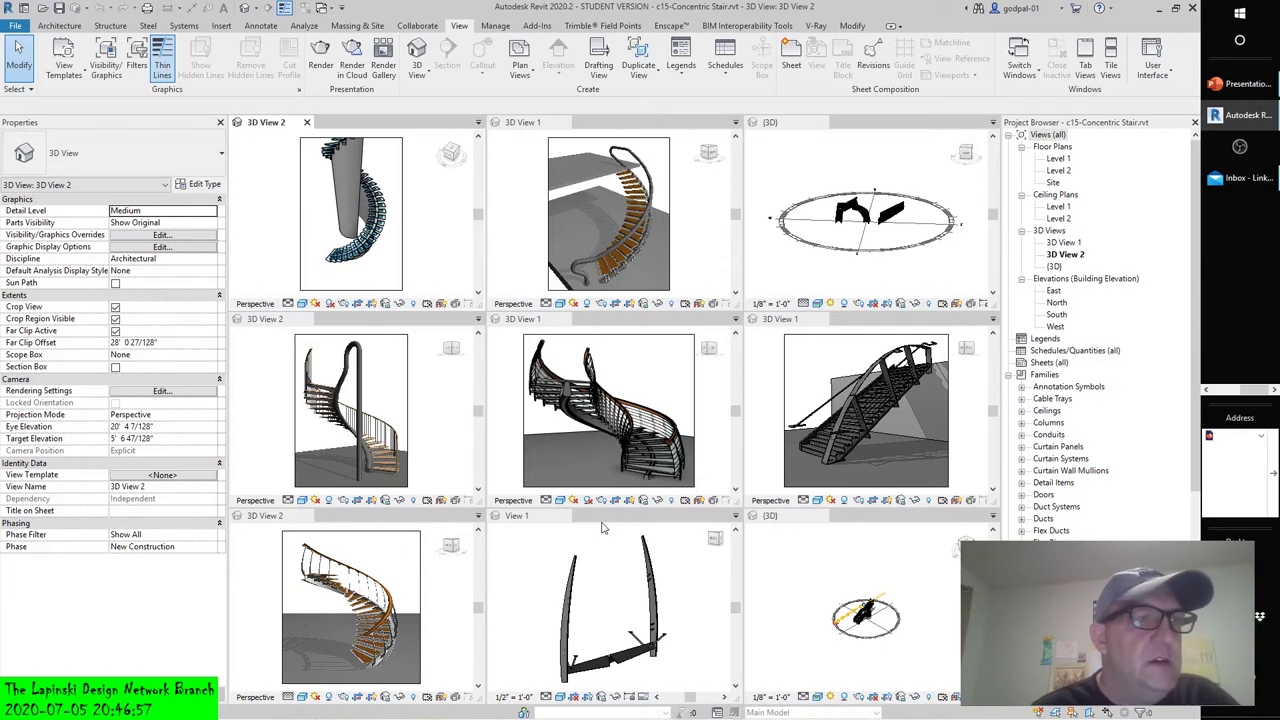
click(603, 574)
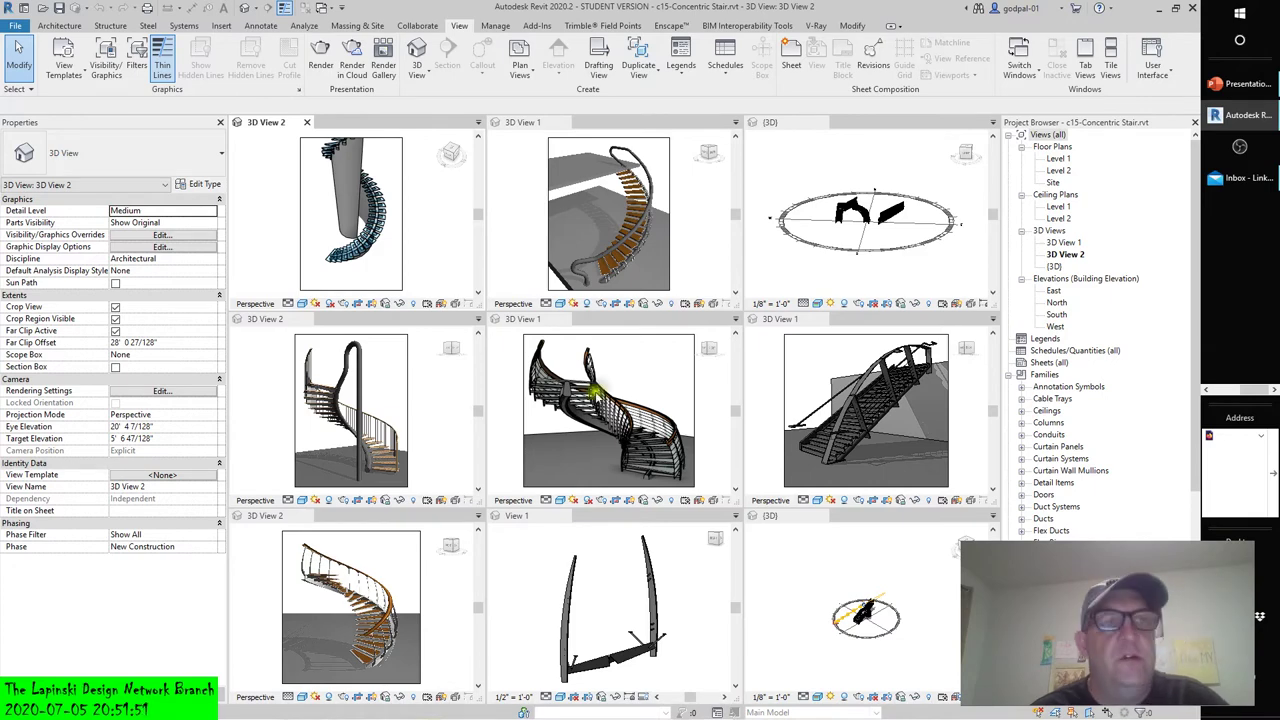
- Open the project c15-Railing-Tool.rvt from the c16 Stairs folder and list its 3D views
click(25, 8)
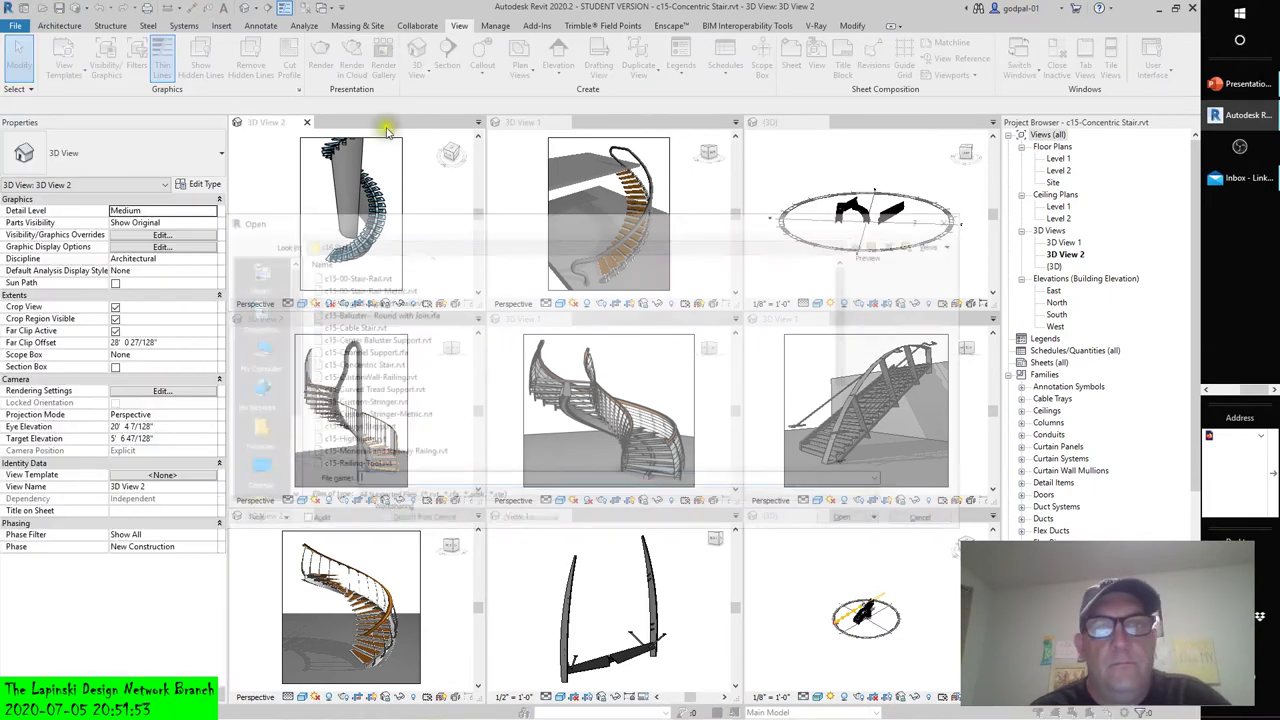
scroll(377, 448, down, 1)
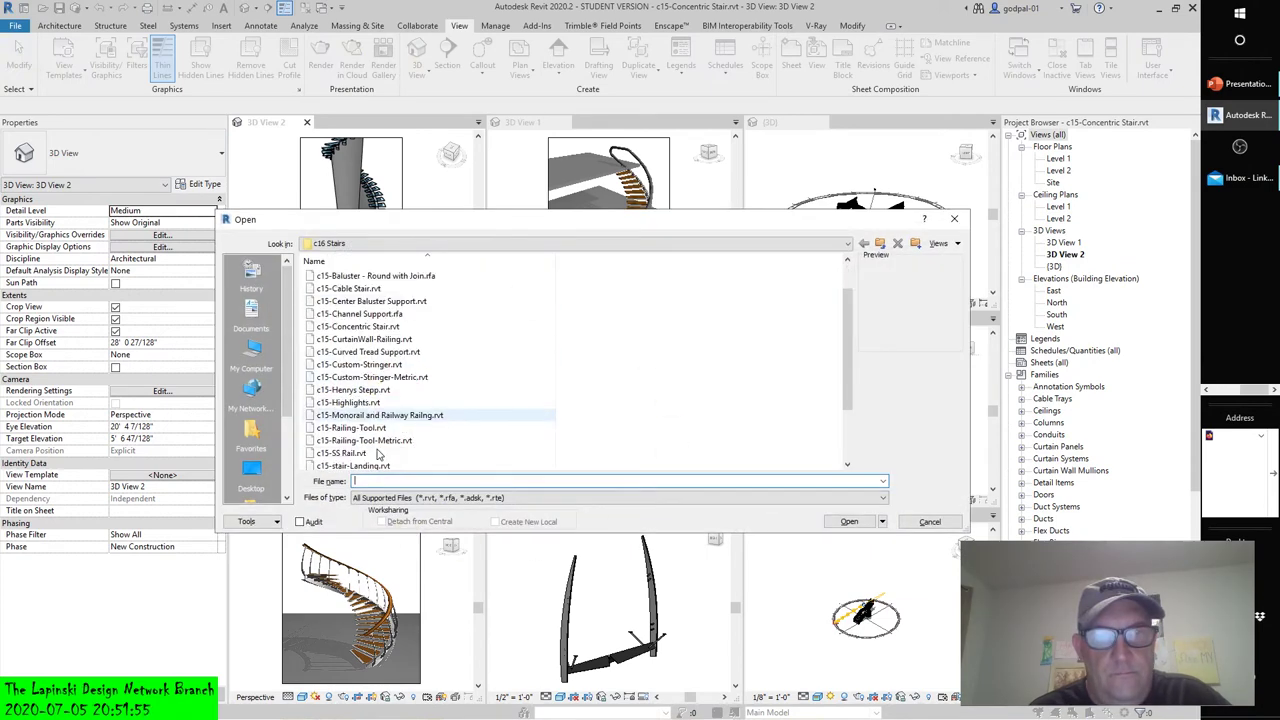
click(362, 428)
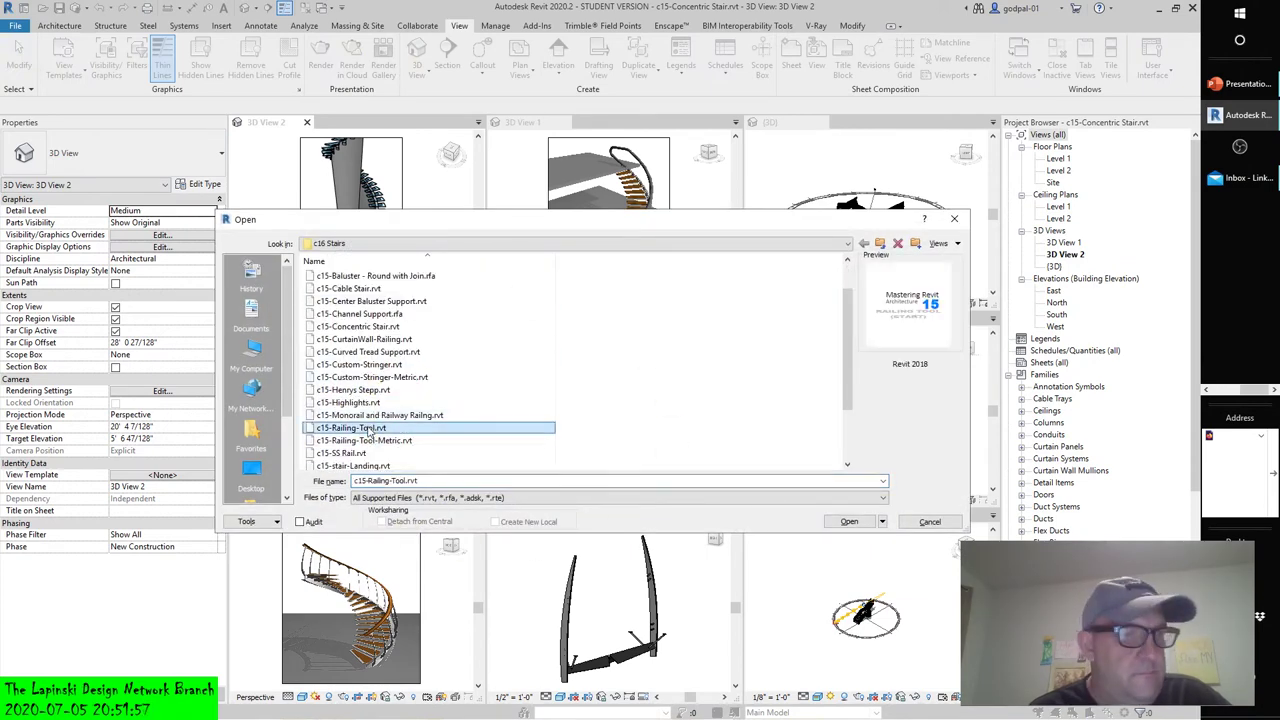
click(845, 523)
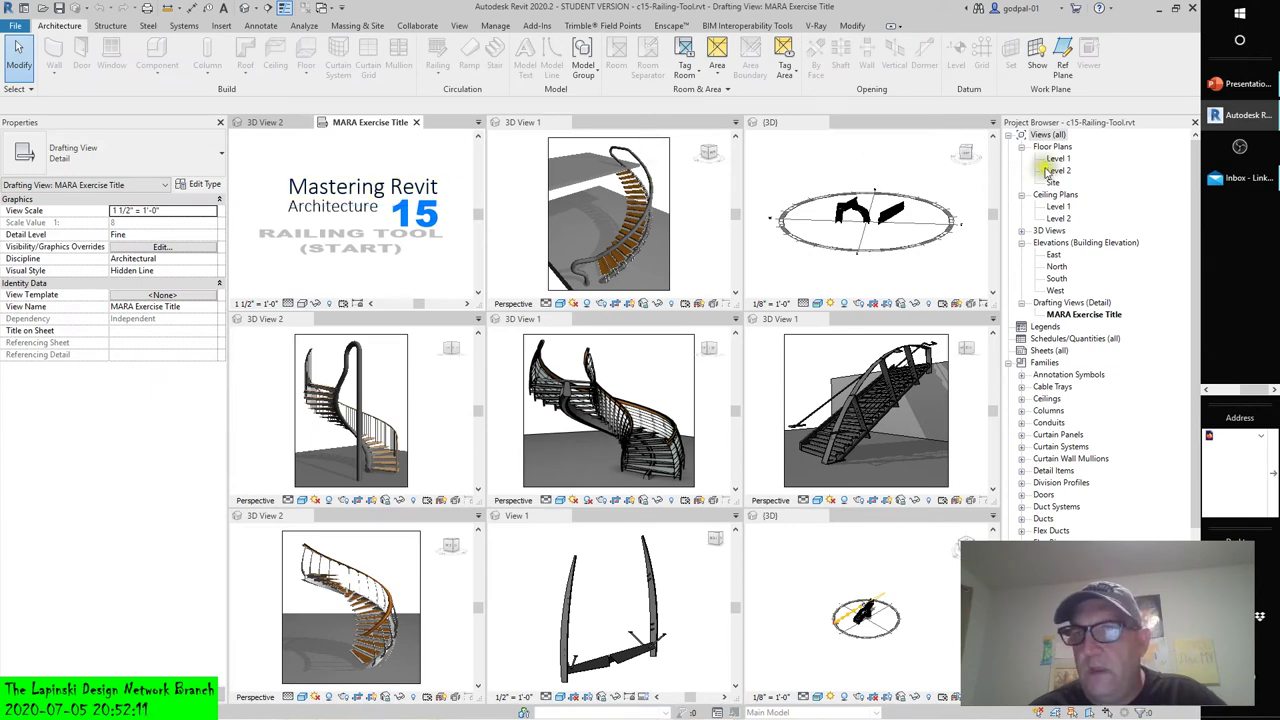
click(1021, 231)
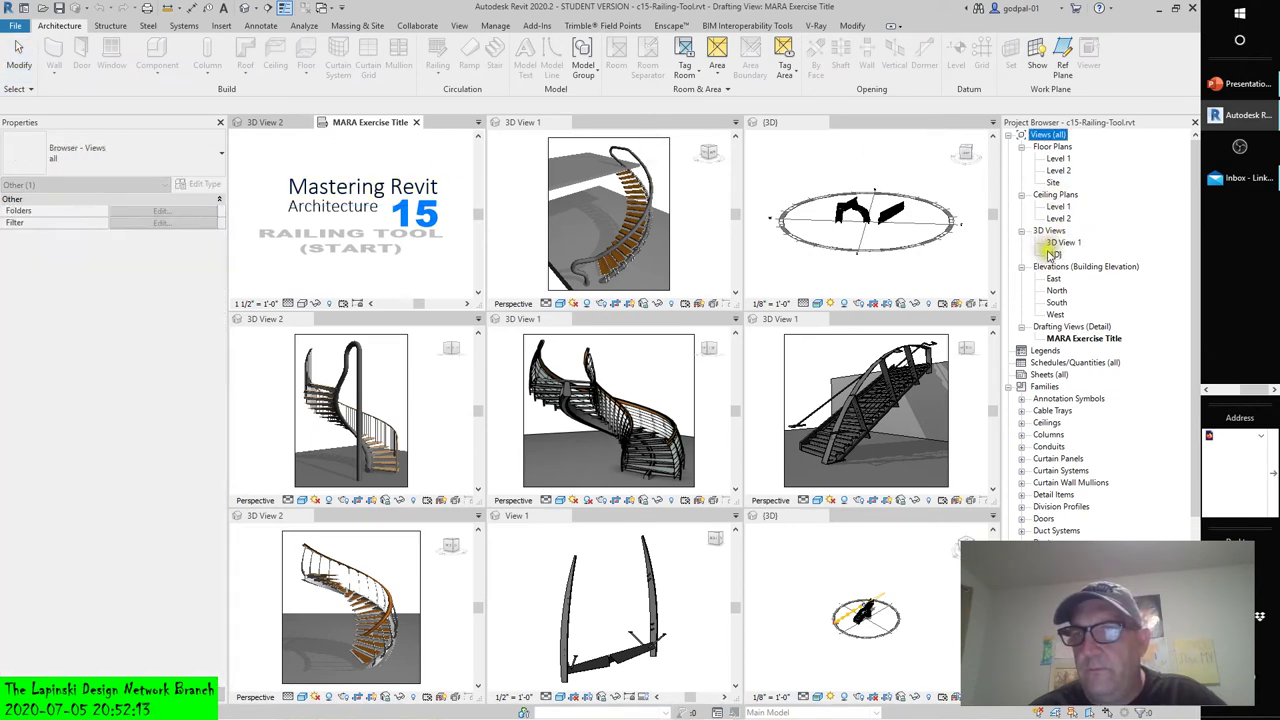
- Open the default {3D} view of the Railing Tool project and orbit the stair model
click(1053, 254)
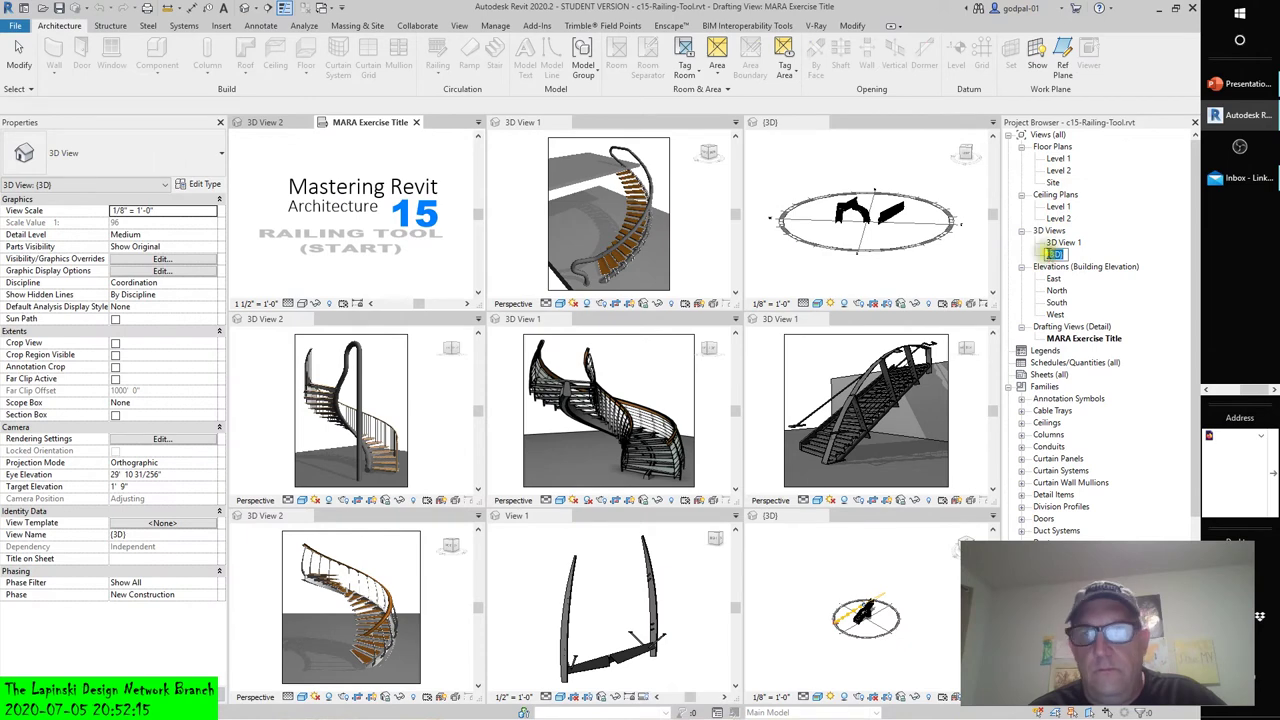
key(Return)
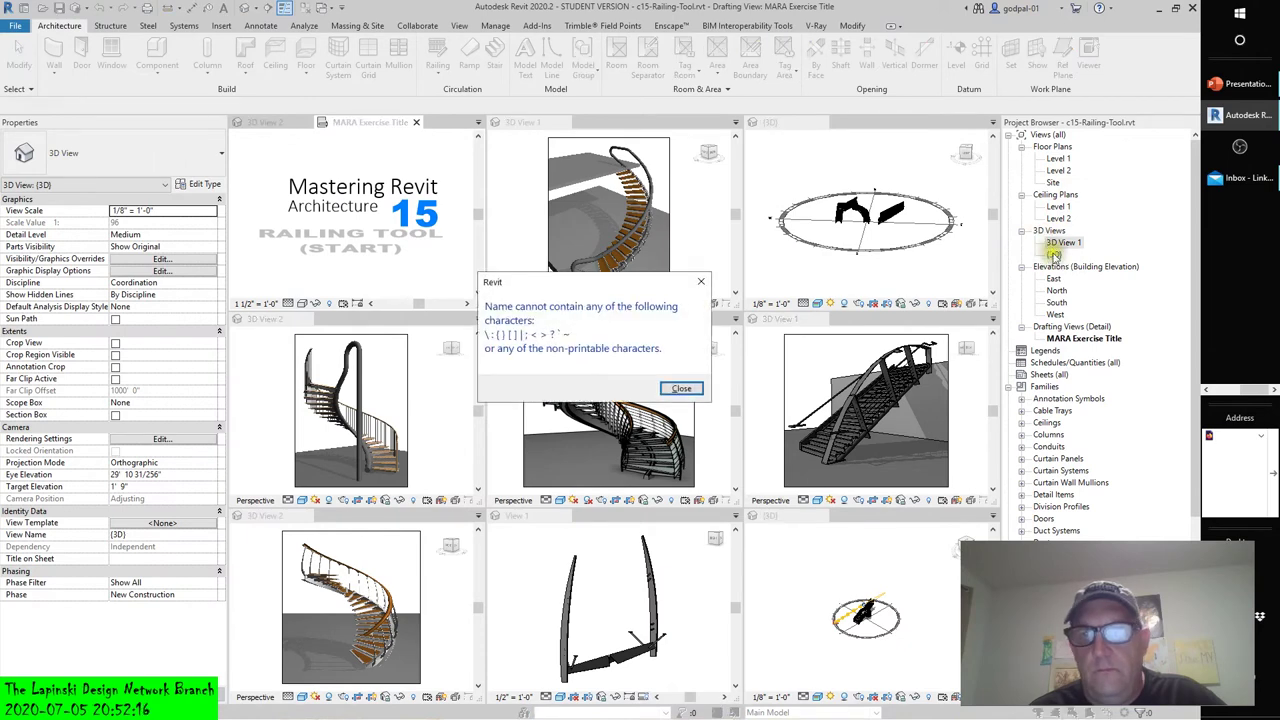
click(668, 393)
double_click(1054, 254)
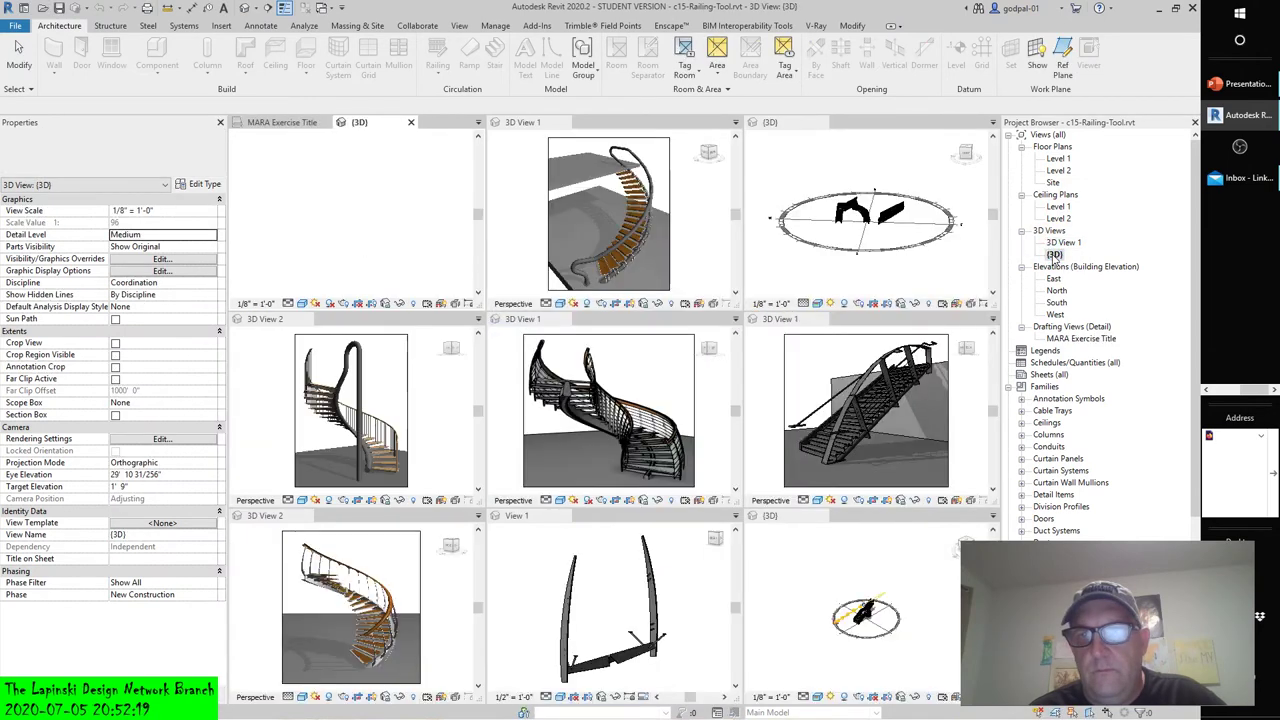
mouse_move(339, 238)
shift+middle_down()
mouse_move(318, 244)
mouse_move(350, 236)
shift+middle_up()
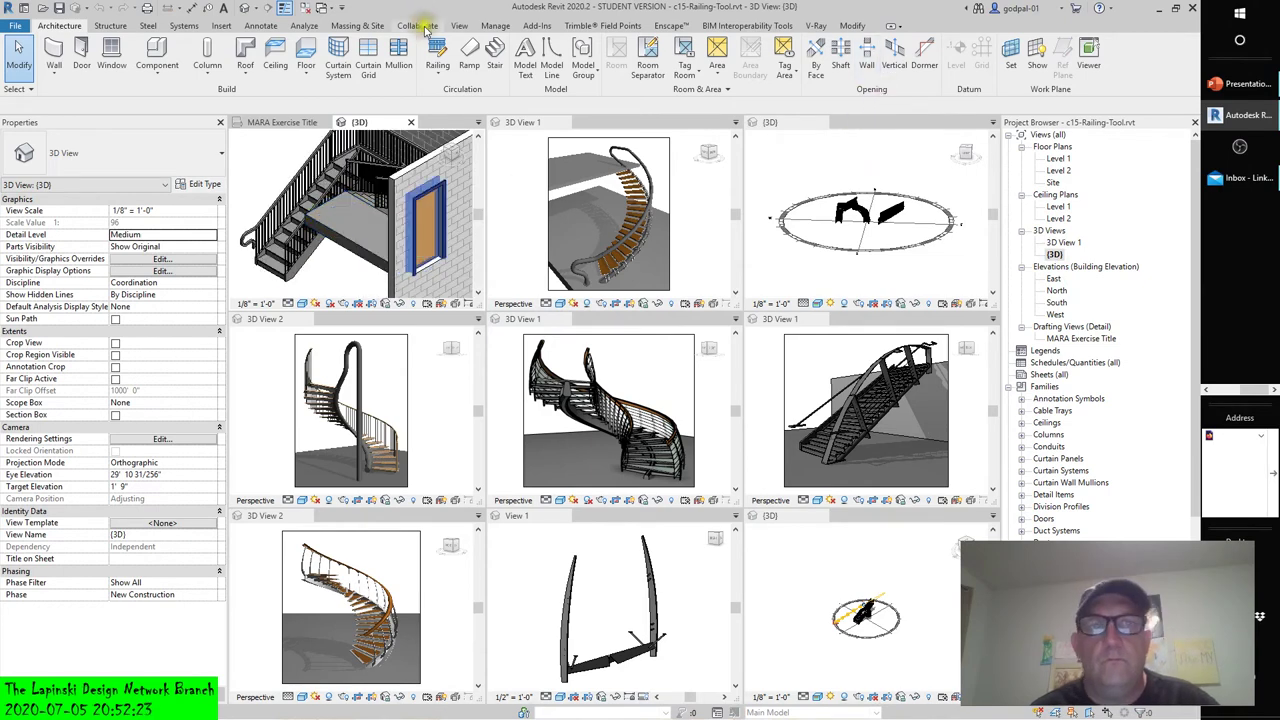
- Combine the views into tabs, fit the Railing Tool model, and orbit it to show the stair and landing inside the walls
click(459, 25)
click(1085, 62)
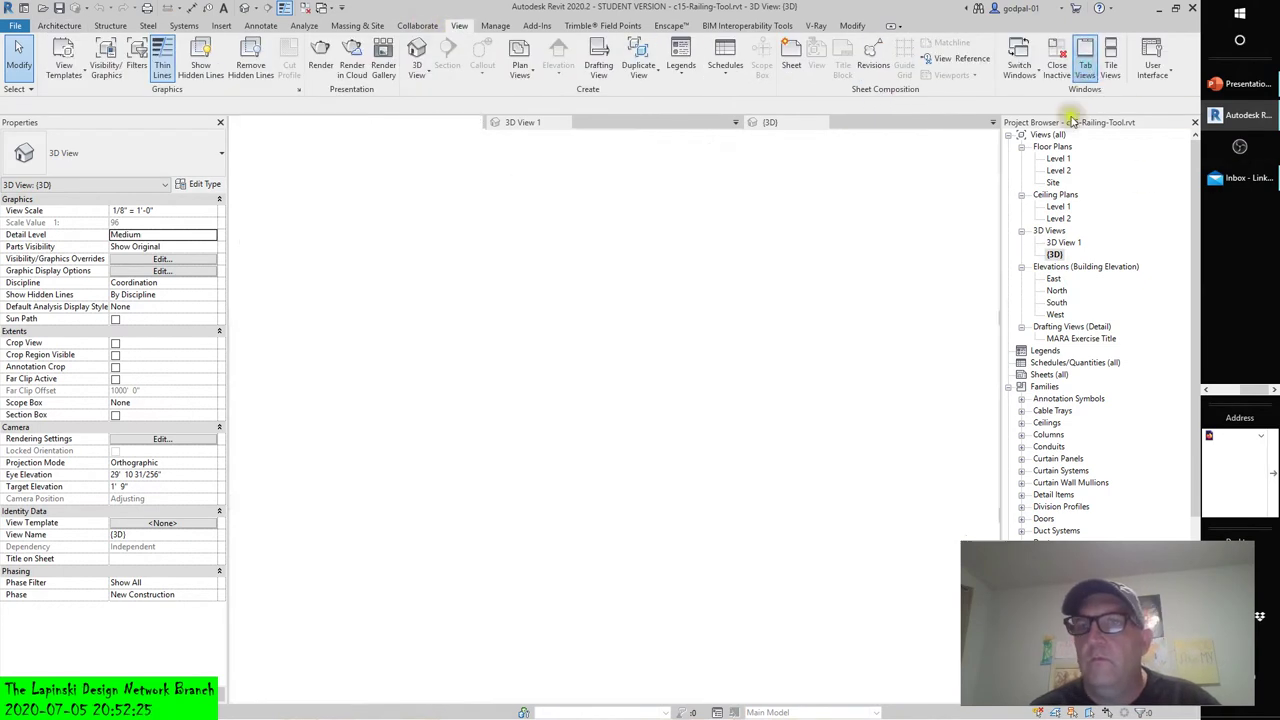
key(z)
key(f)
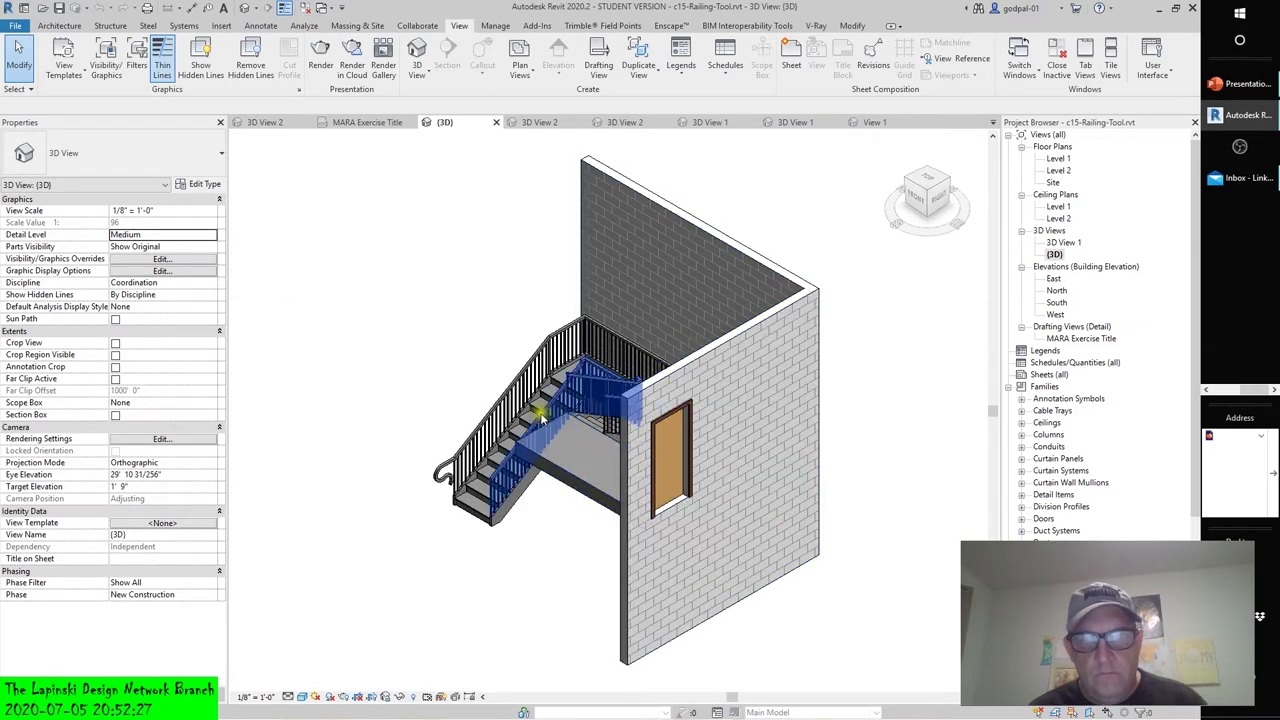
shift+middle_drag(391, 400, 665, 445)
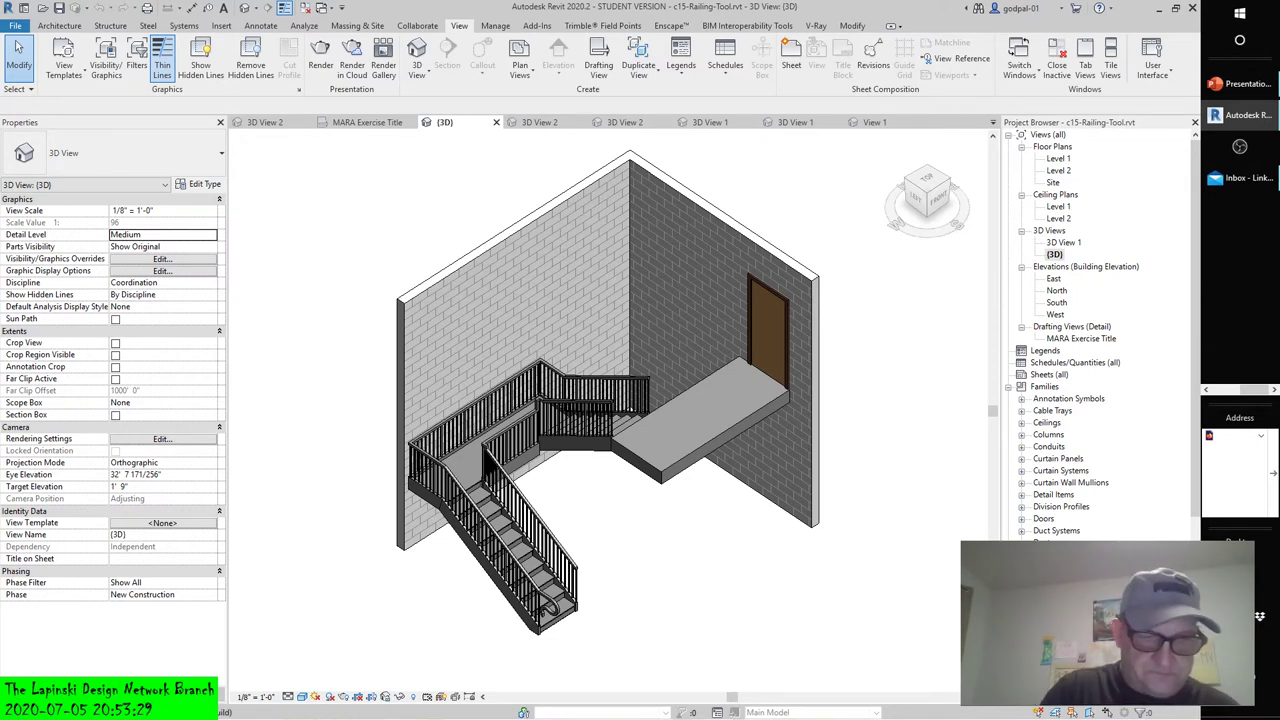
- Tile all open views and close the MARA Exercise Title view
key(w)
key(t)
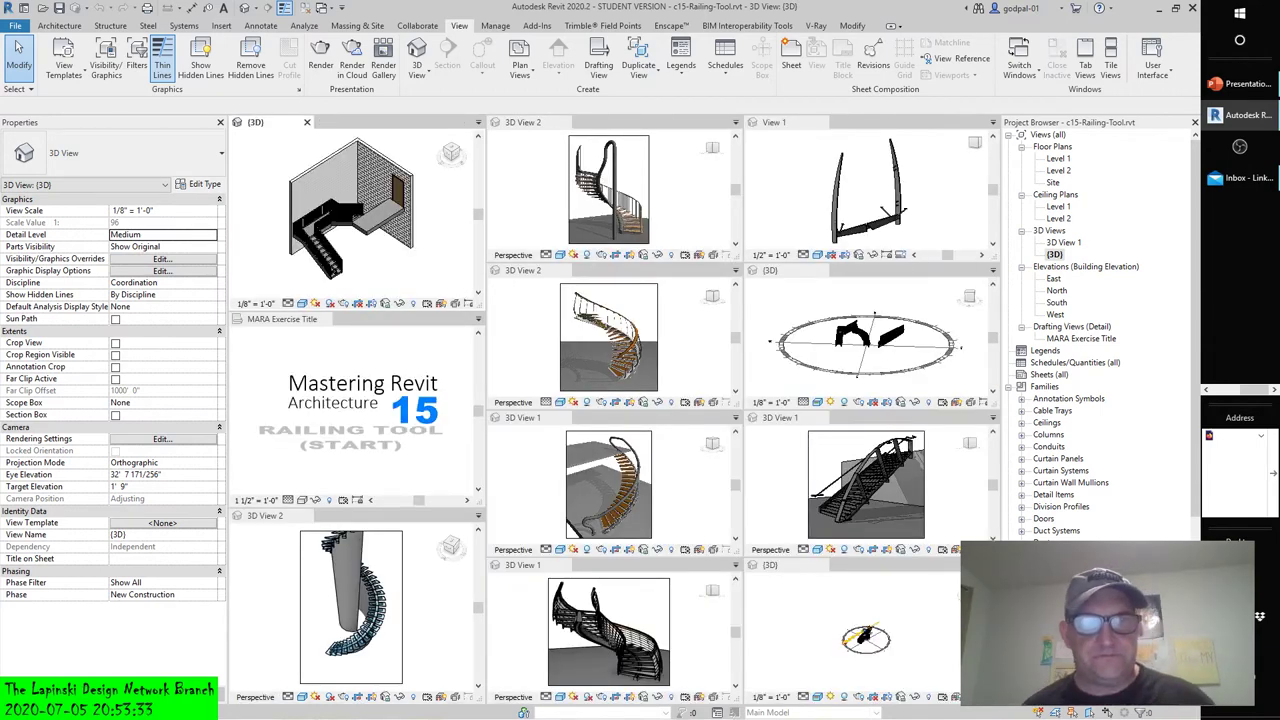
click(327, 318)
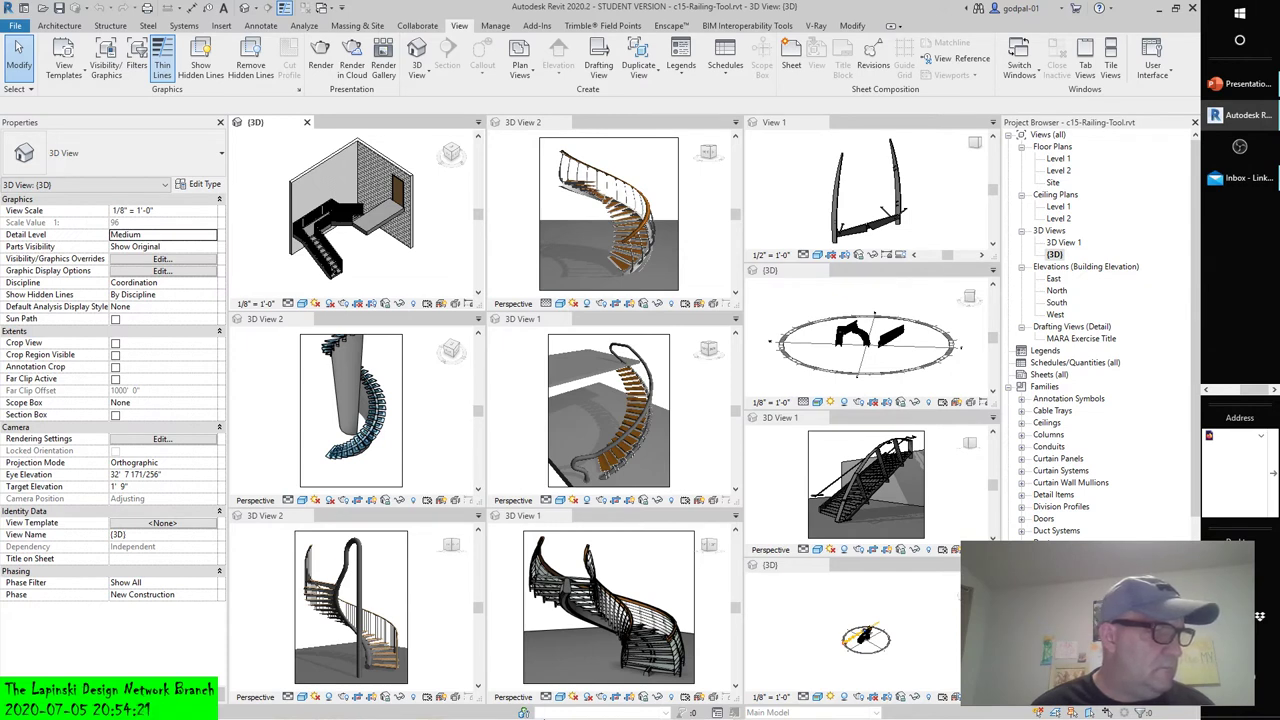
- Browse the files in the c16 Stairs folder and preview c15-SS Rail.rvt
click(42, 8)
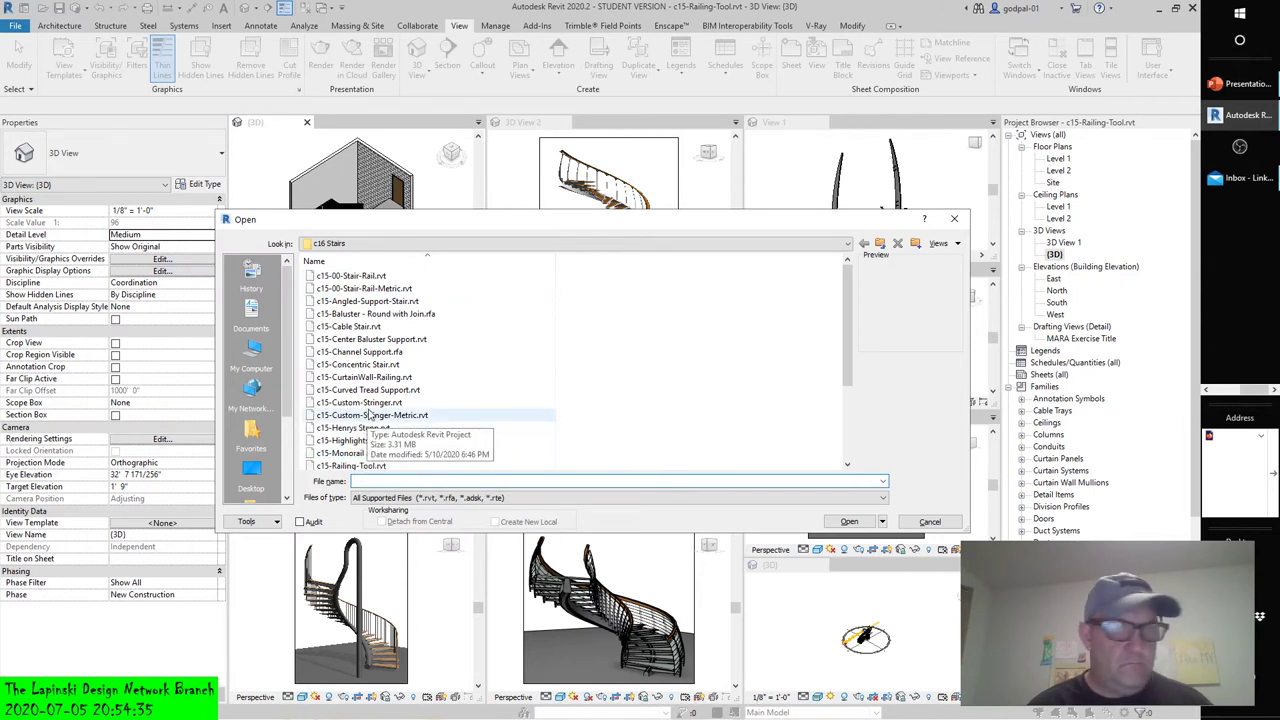
scroll(420, 430, down, 2)
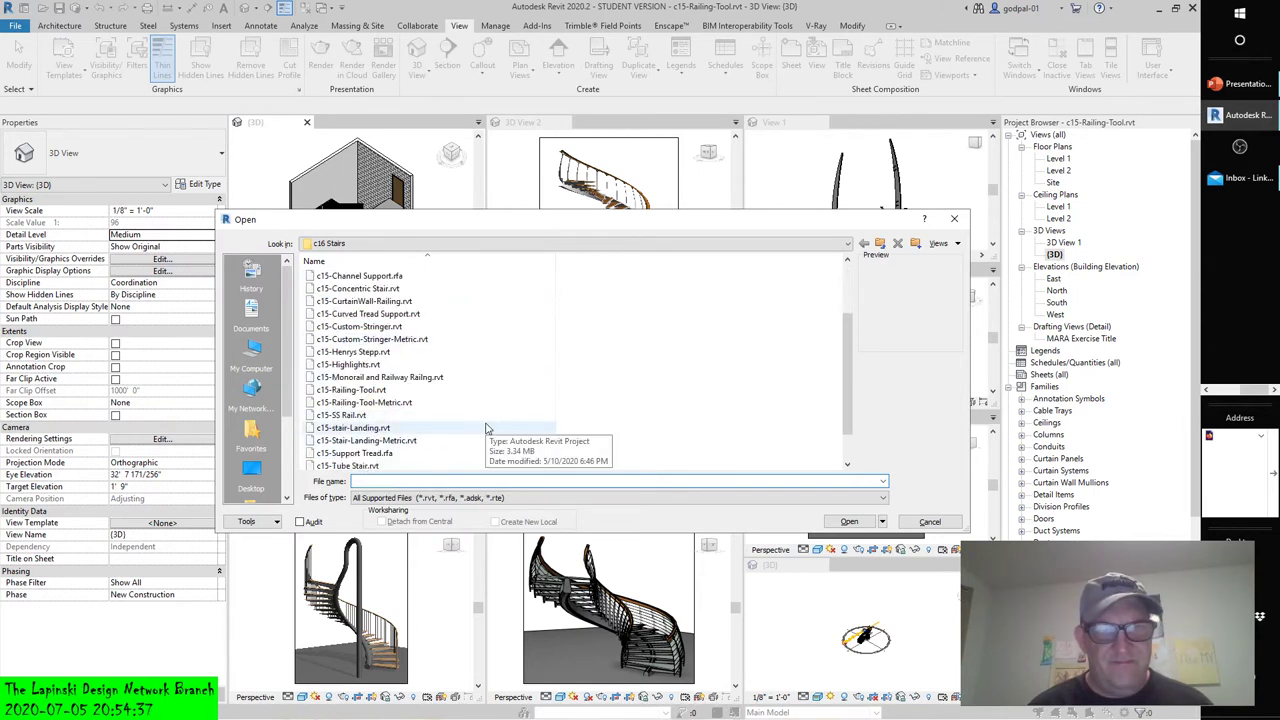
scroll(487, 428, down, 1)
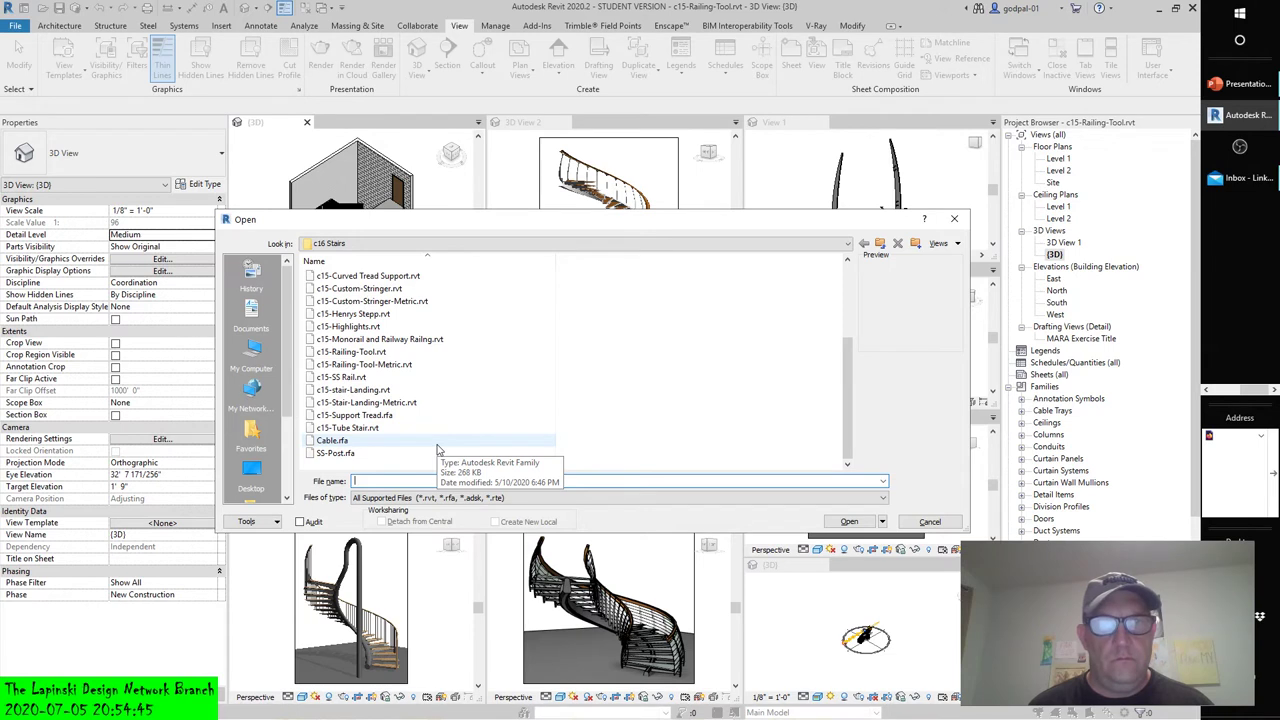
click(352, 377)
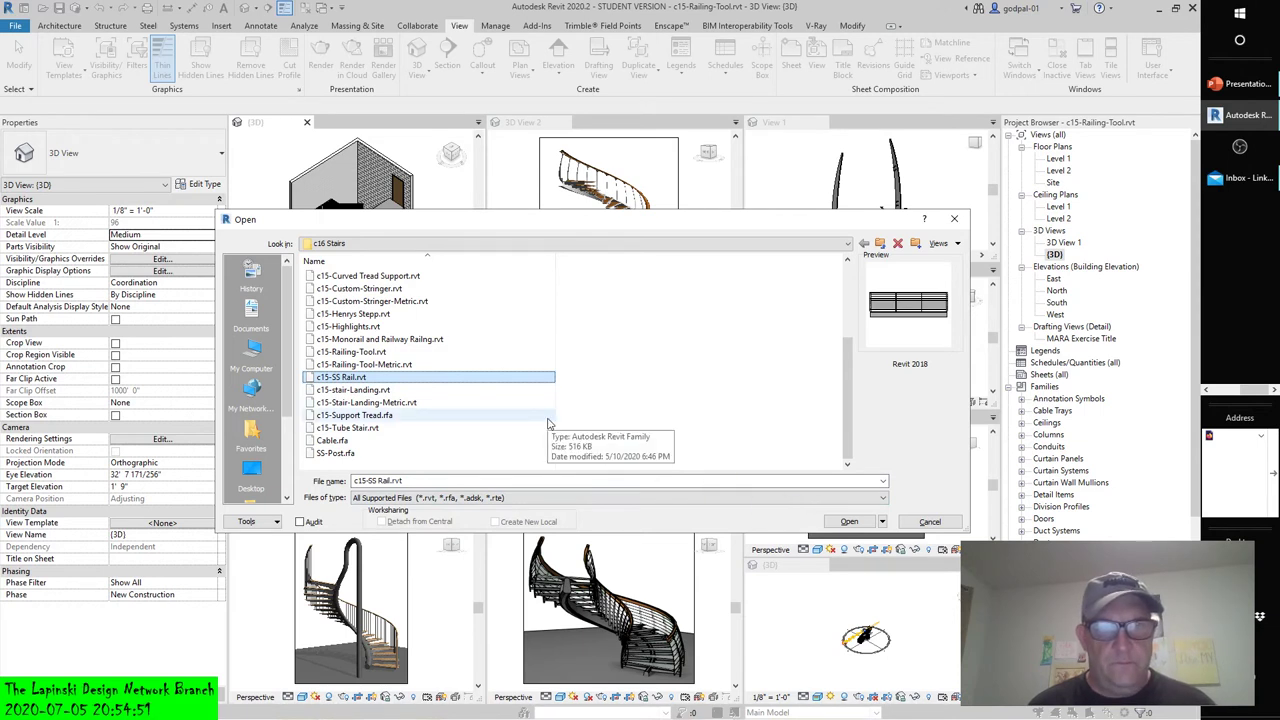
scroll(548, 423, up, 2)
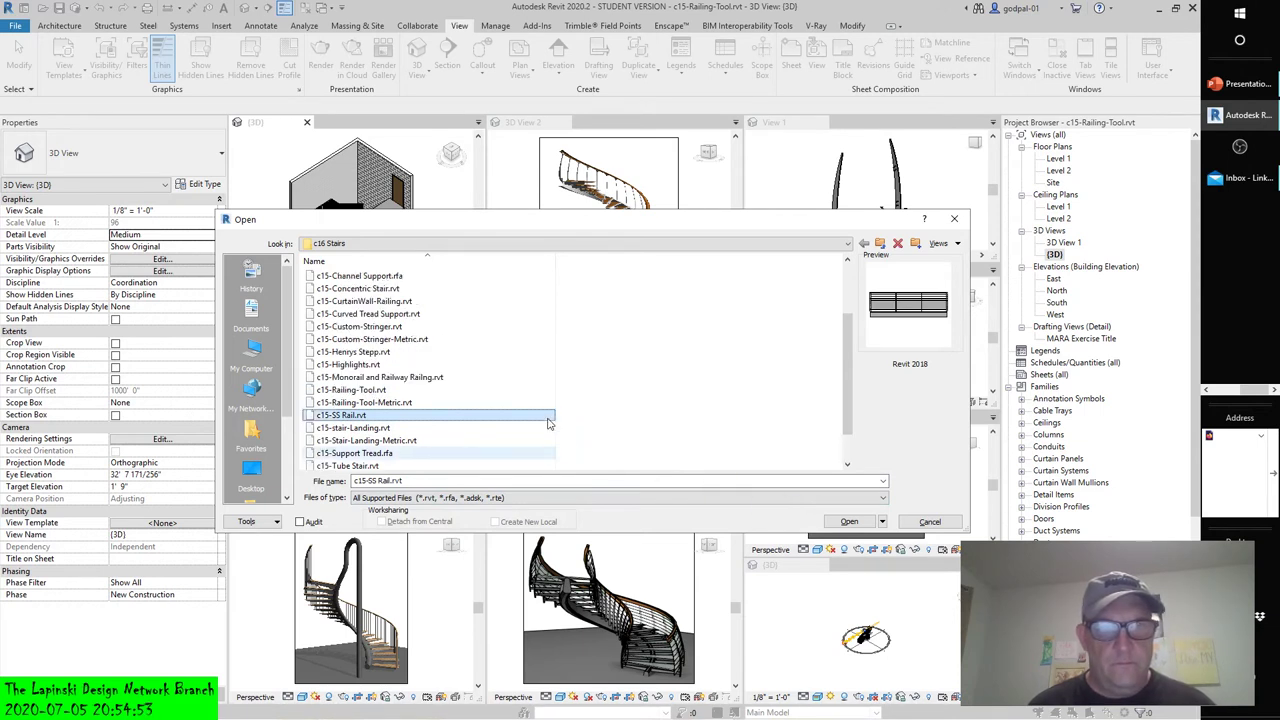
scroll(548, 423, up, 1)
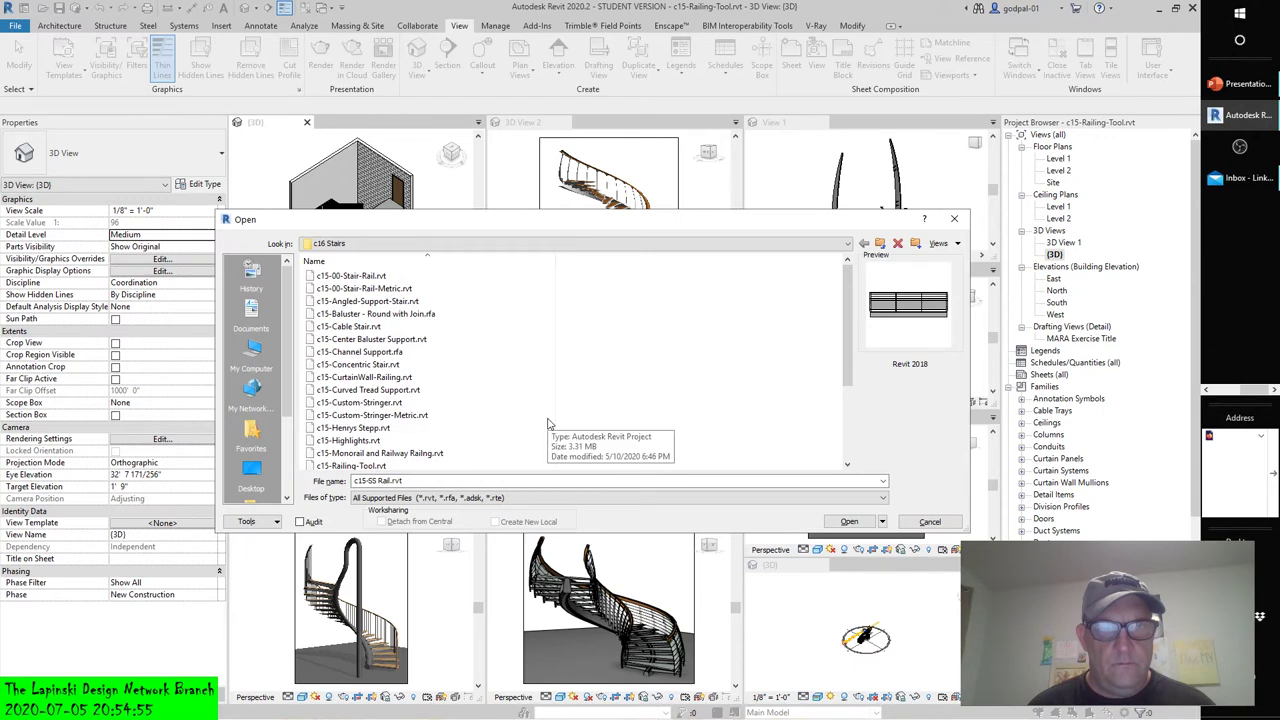
- Check the parent folder 1_Revit Instructional Lecture & Lab Files and return to the c16 Stairs folder
click(452, 245)
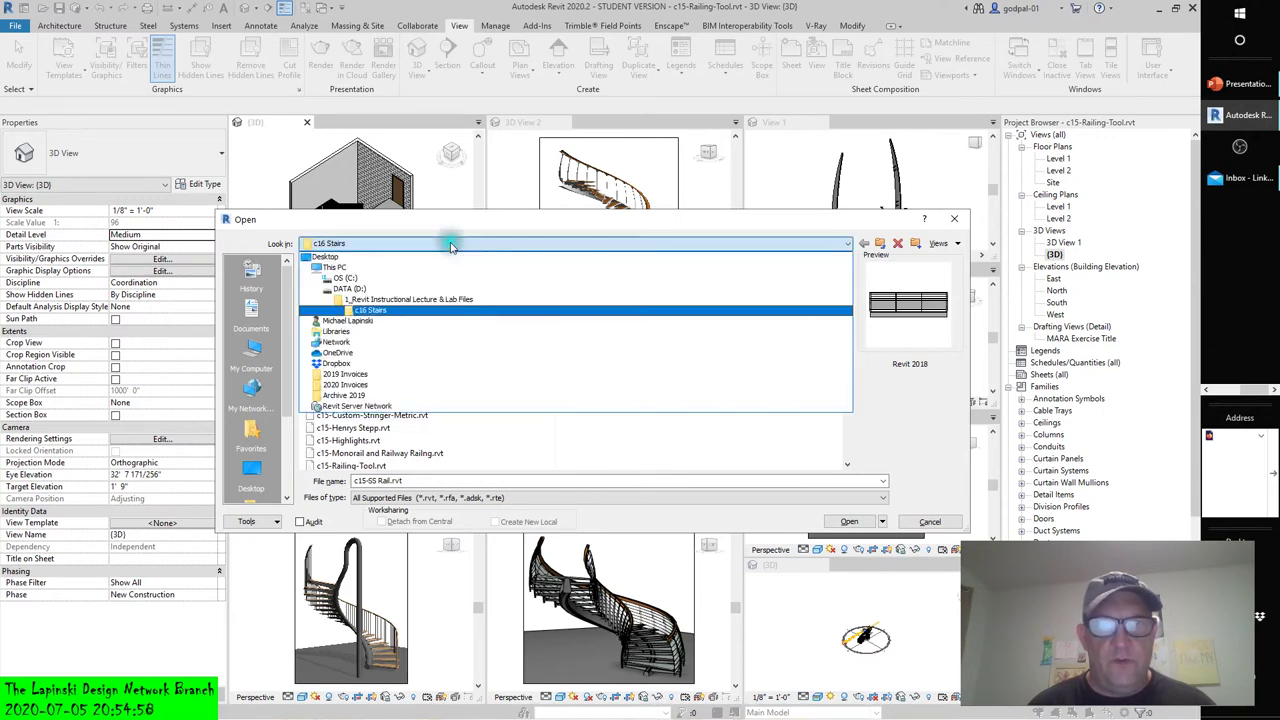
click(380, 299)
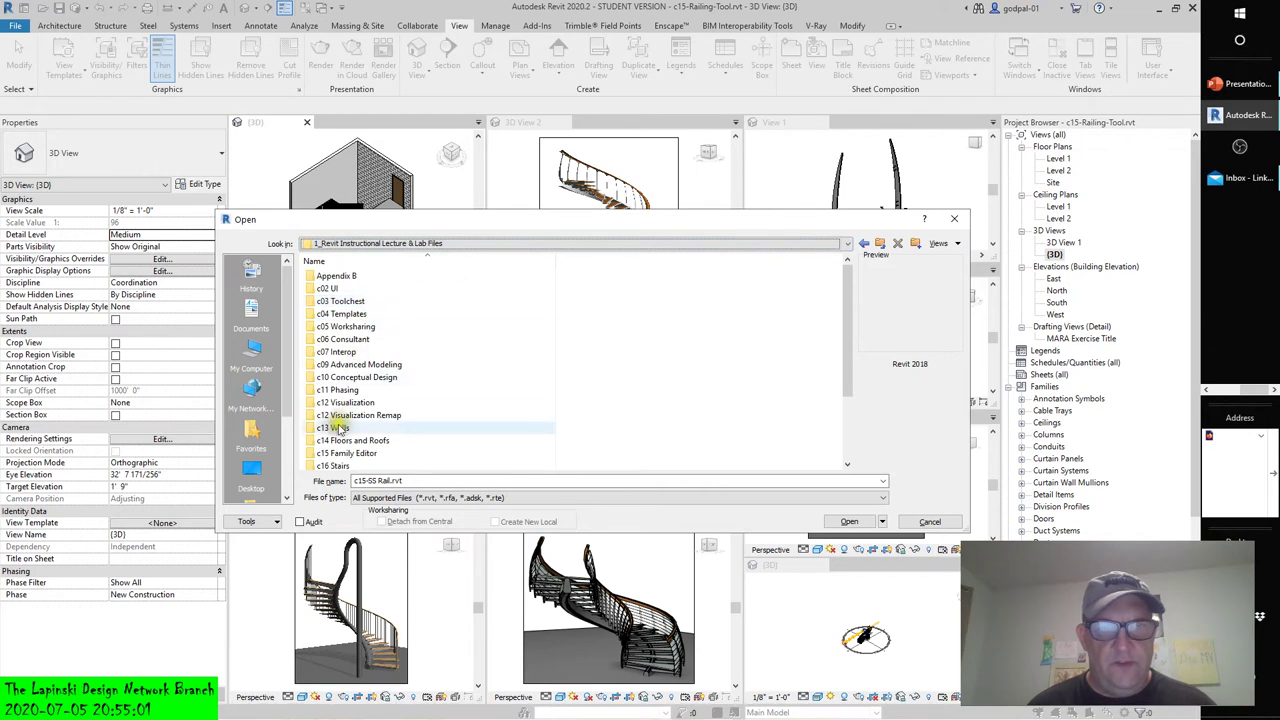
double_click(335, 467)
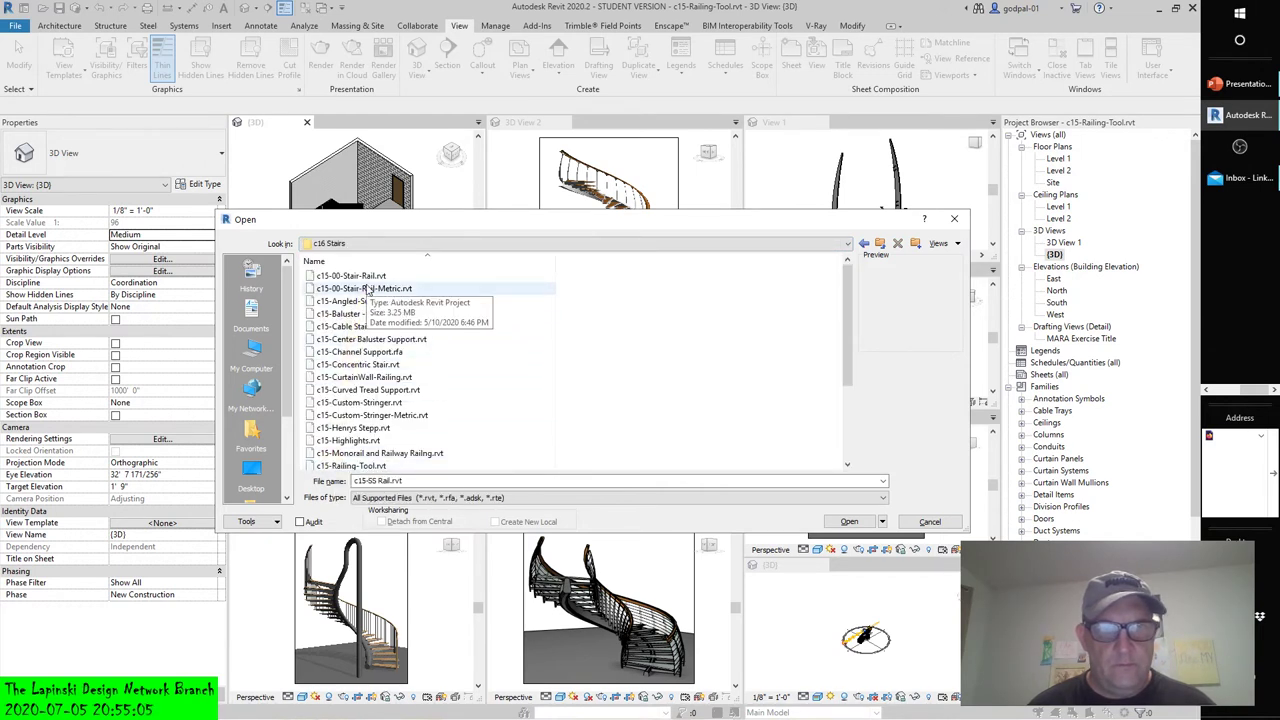
- Open the project c15-SS Rail.rvt and orbit its deck to view the horizontal railing from above
scroll(365, 290, down, 2)
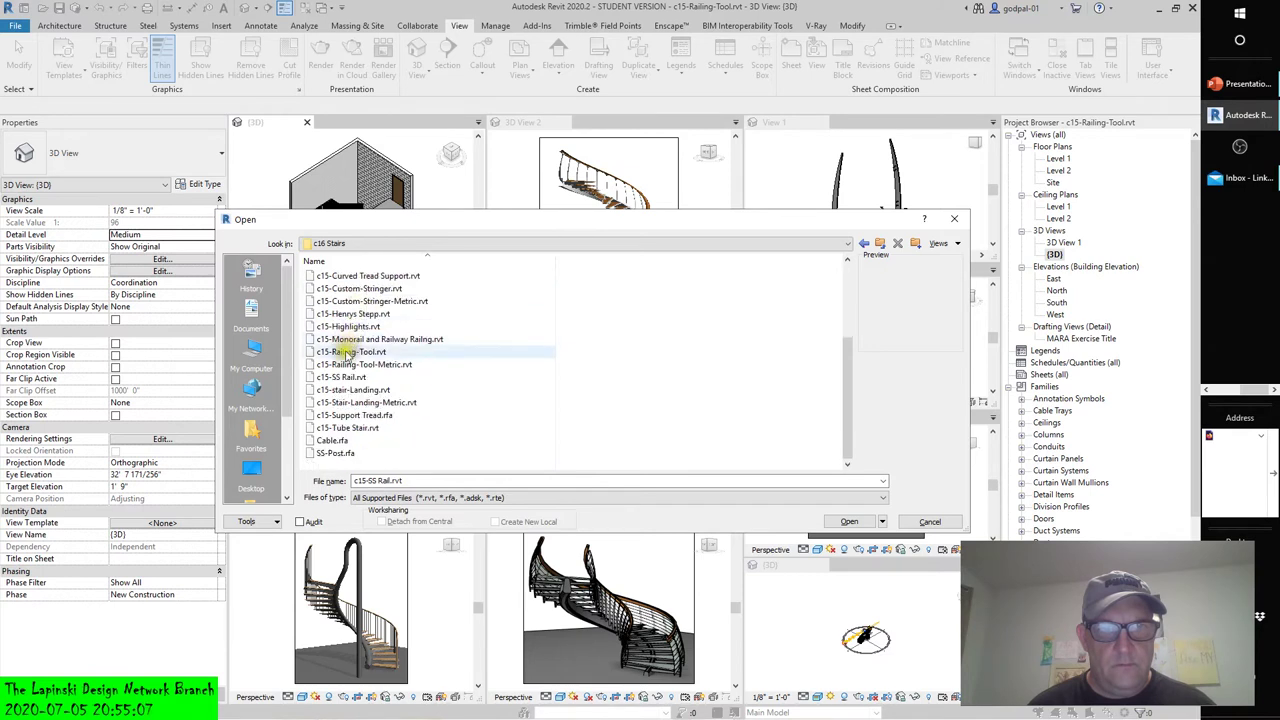
scroll(345, 372, down, 1)
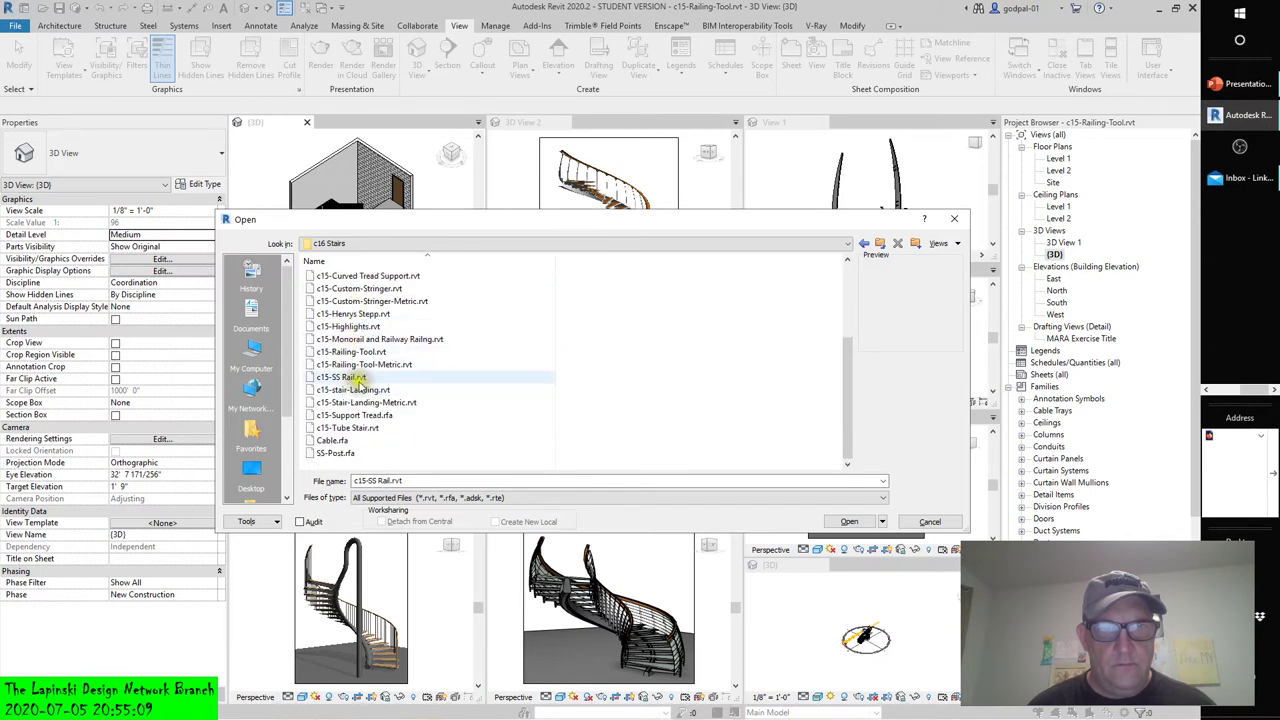
click(350, 378)
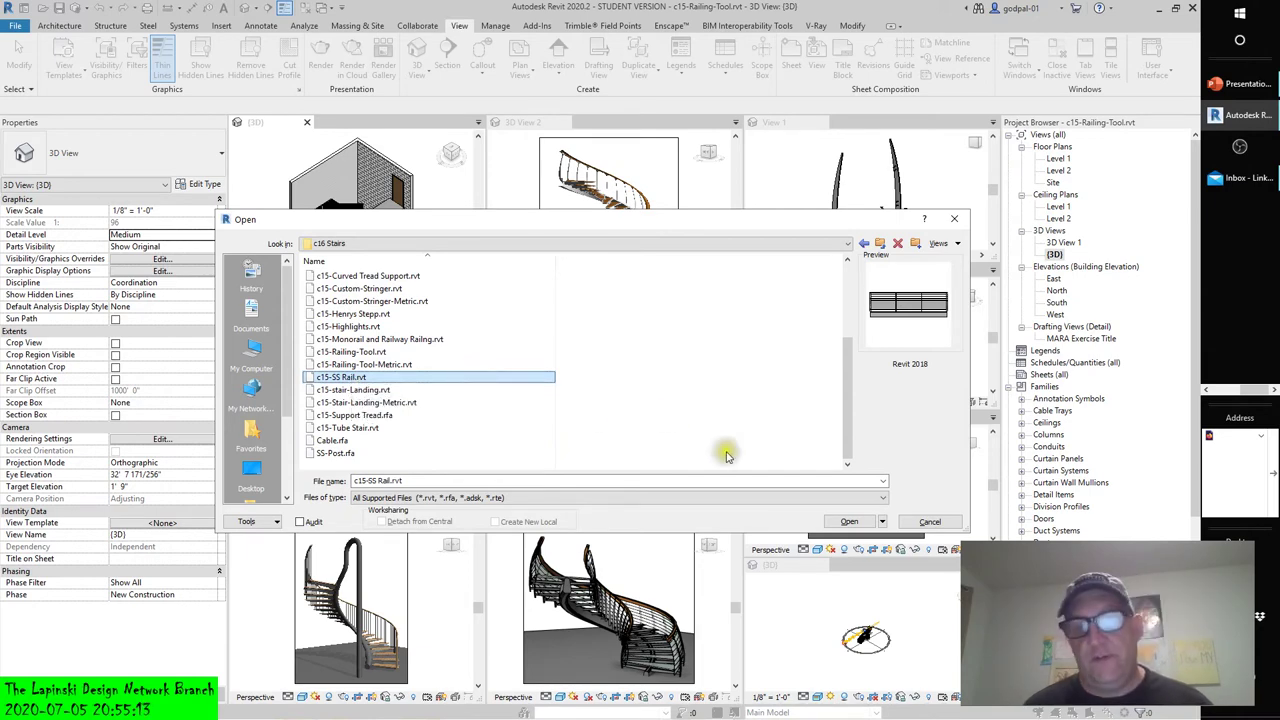
click(849, 521)
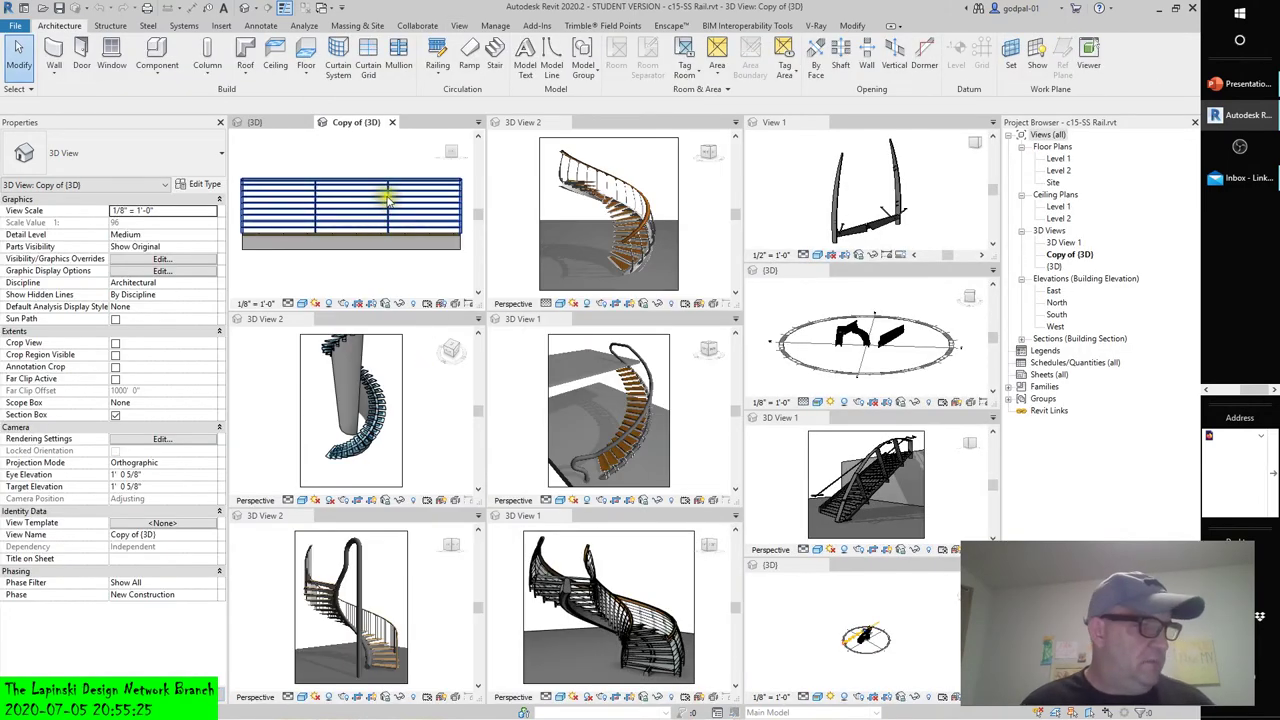
shift+middle_drag(386, 200, 355, 230)
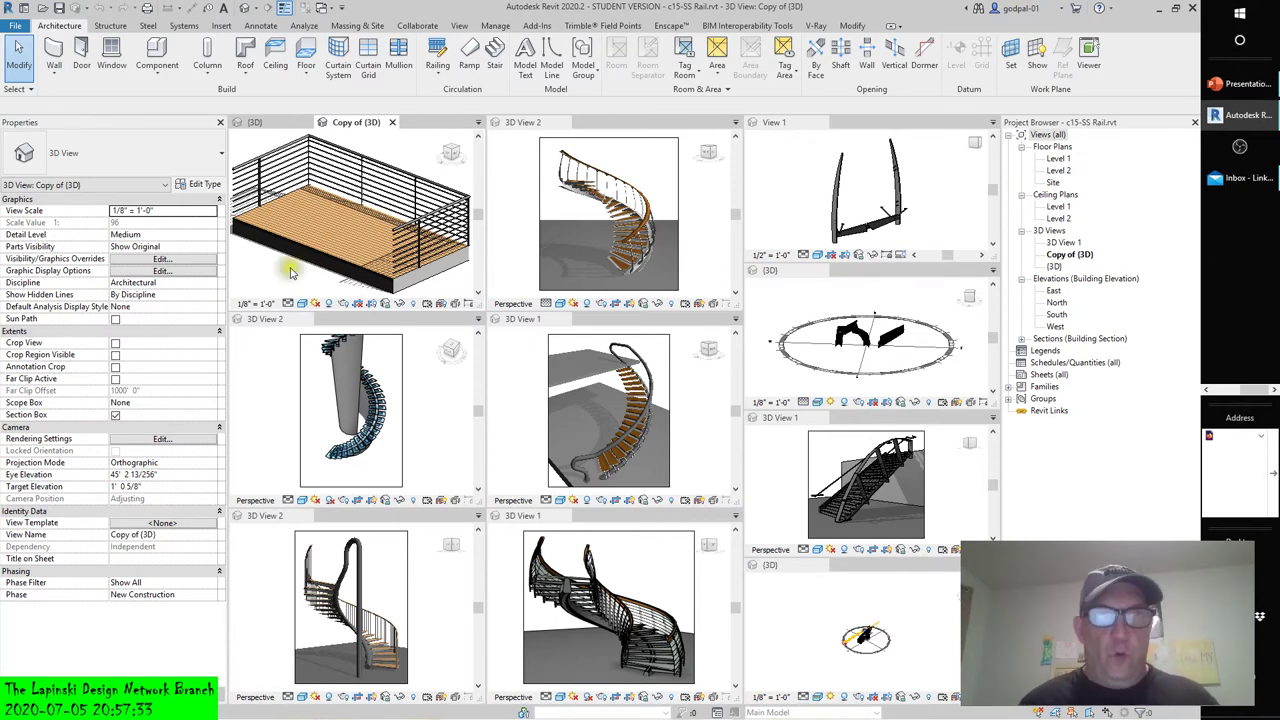
click(289, 270)
- Open the project c15-CurtainWall-Railing.rvt and inspect the railing's glass panels, posts and brackets up close and as a whole
click(38, 8)
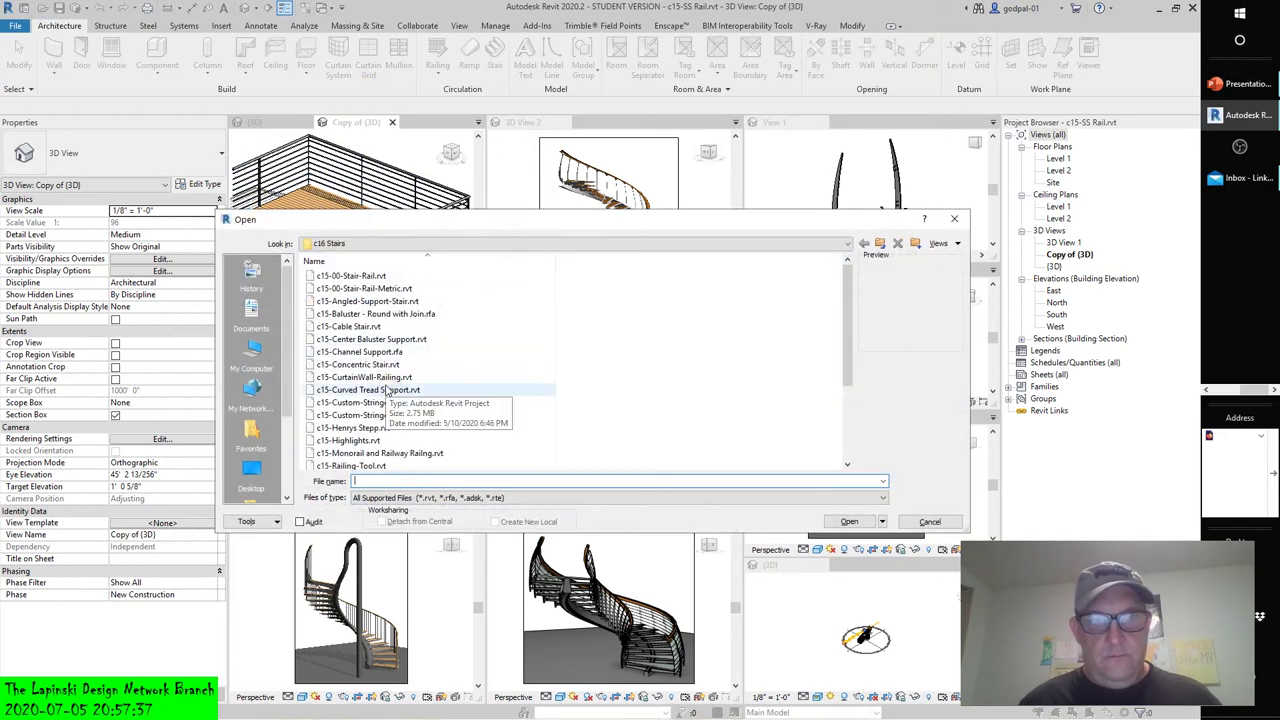
click(380, 378)
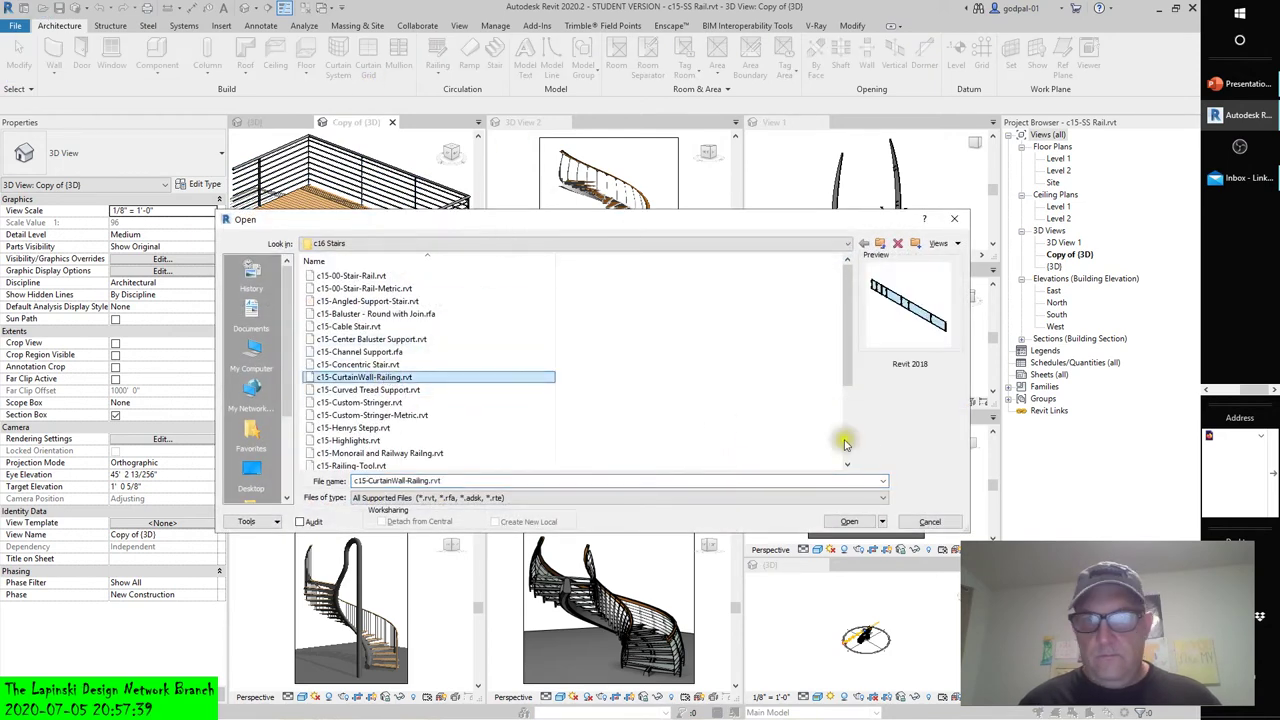
click(846, 522)
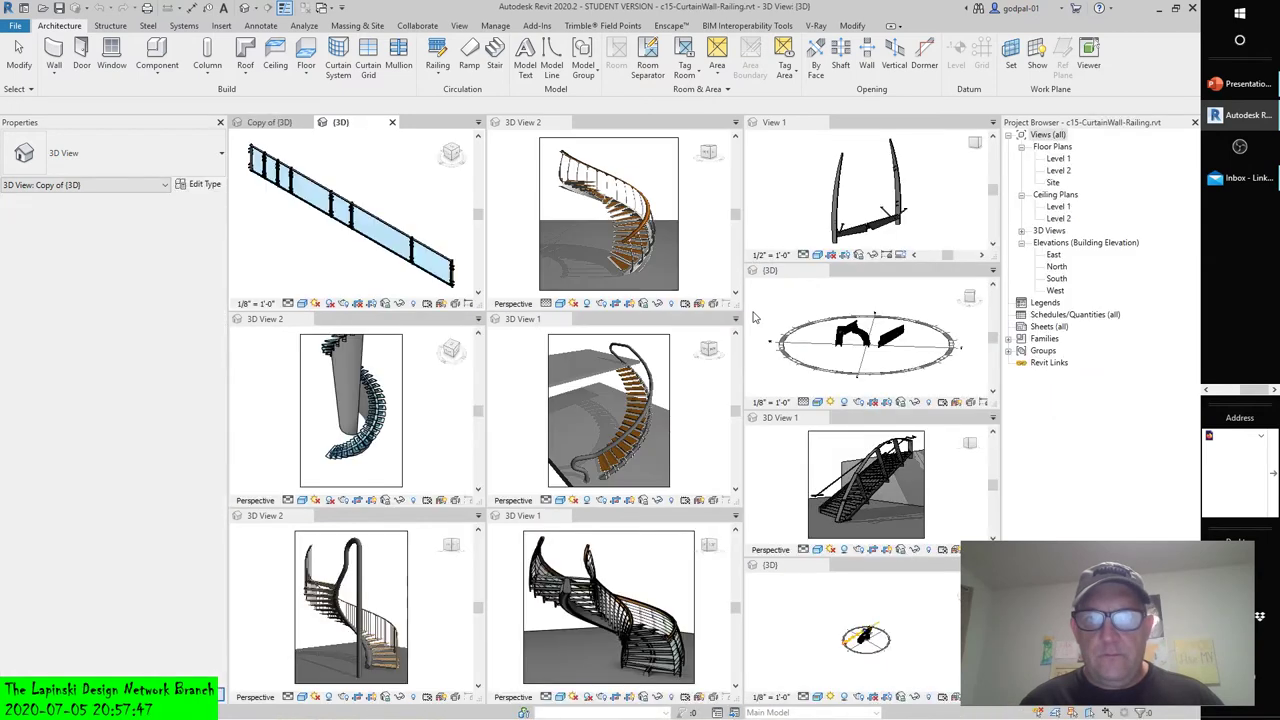
scroll(362, 200, up, 5)
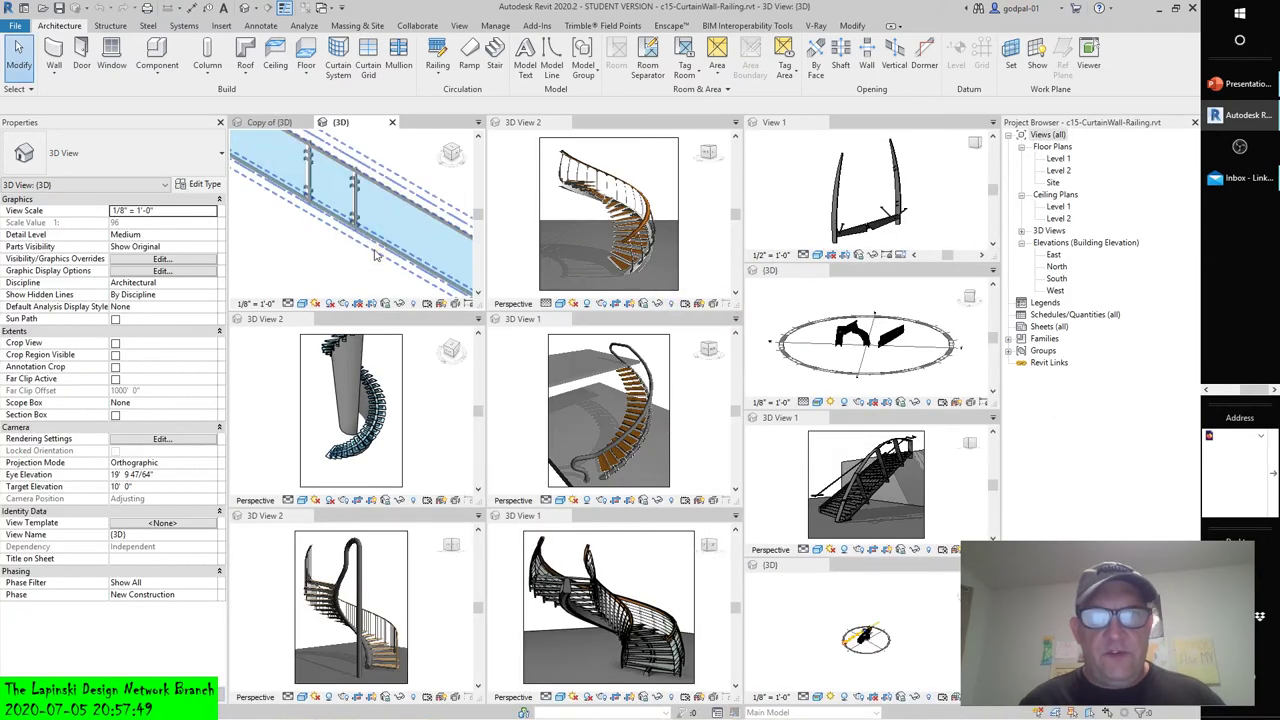
scroll(310, 255, down, 5)
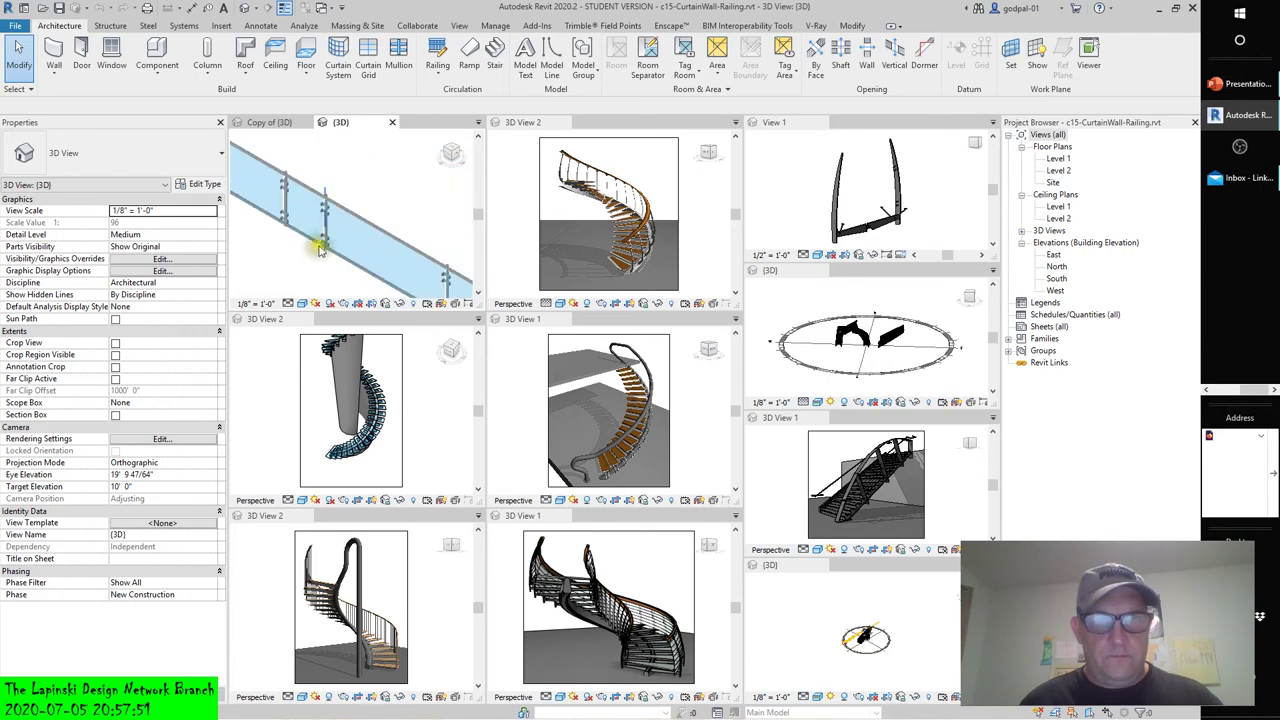
scroll(318, 219, up, 5)
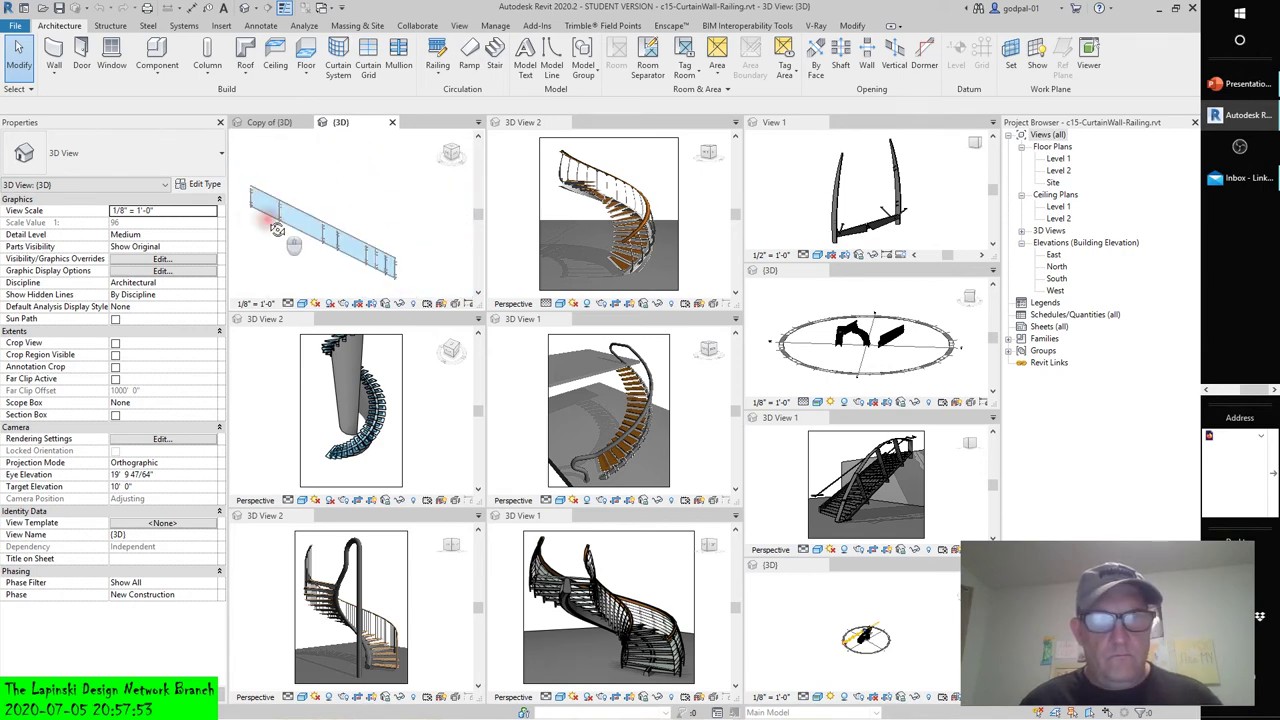
scroll(316, 228, up, 3)
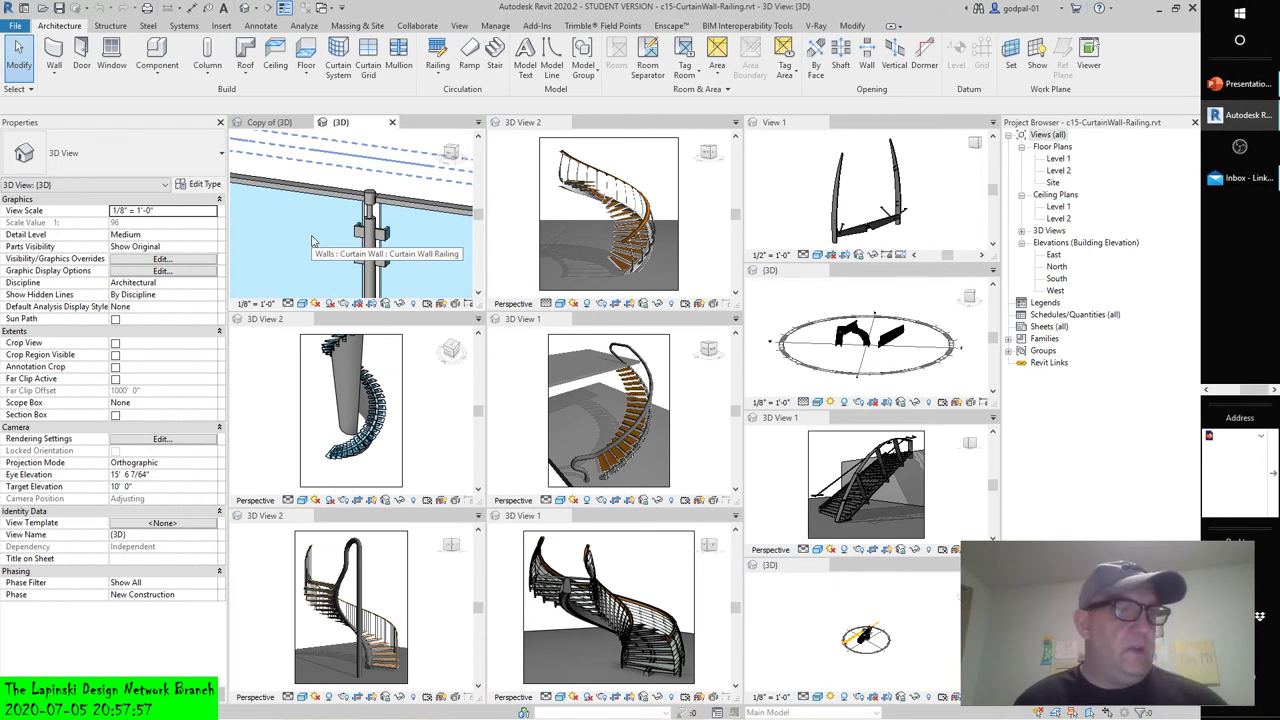
scroll(340, 213, down, 5)
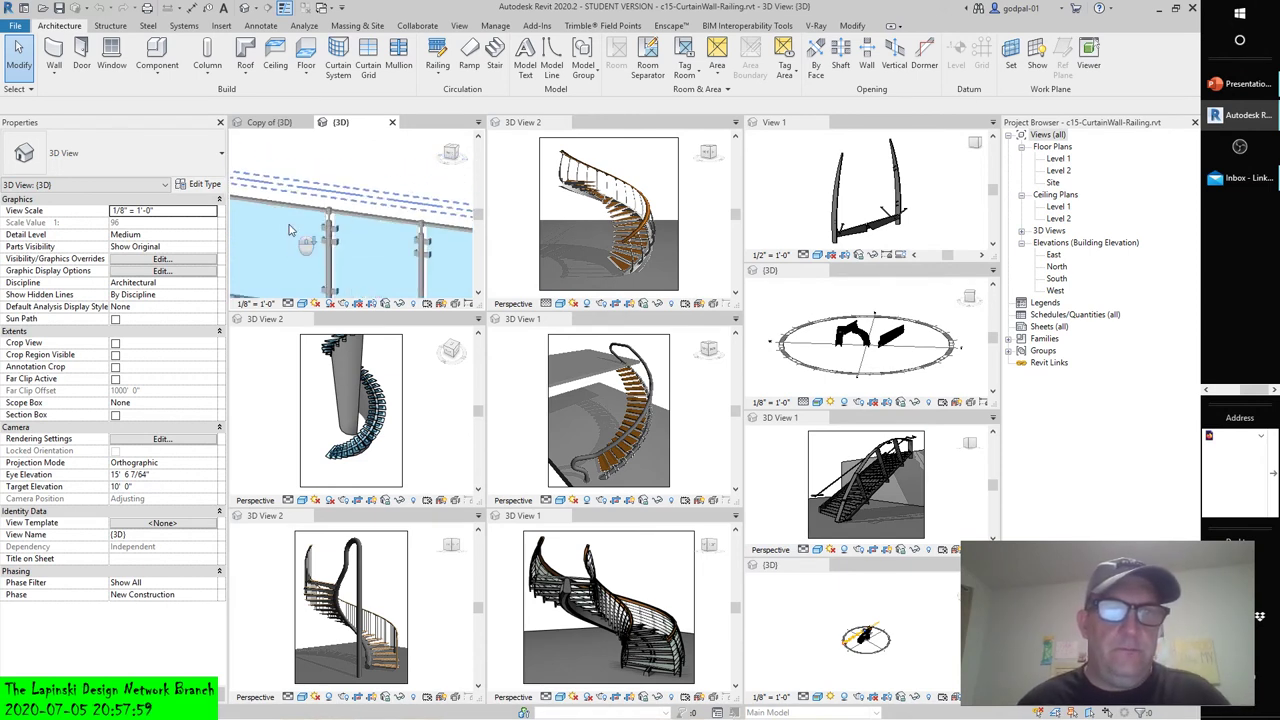
shift+middle_drag(340, 213, 383, 269)
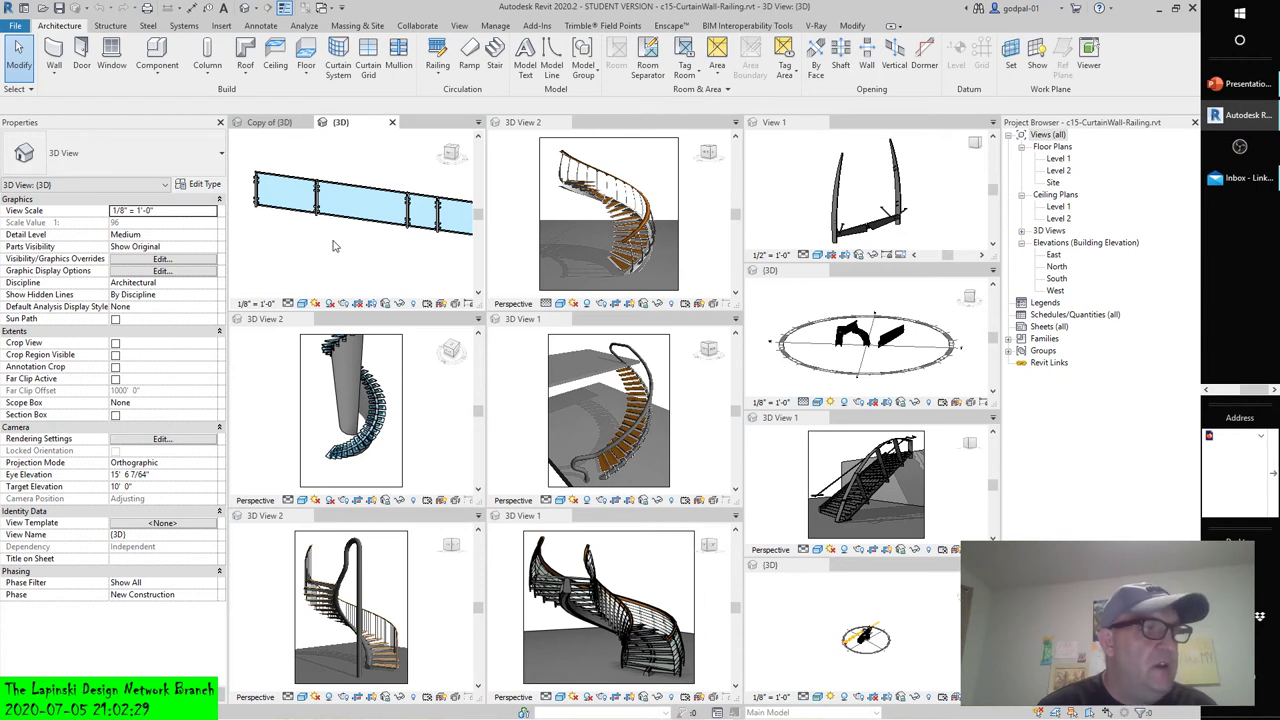
- Open the project c15-Monorail and Railway Railng.rvt and combine all views into tabs to enlarge its perspective view
click(44, 8)
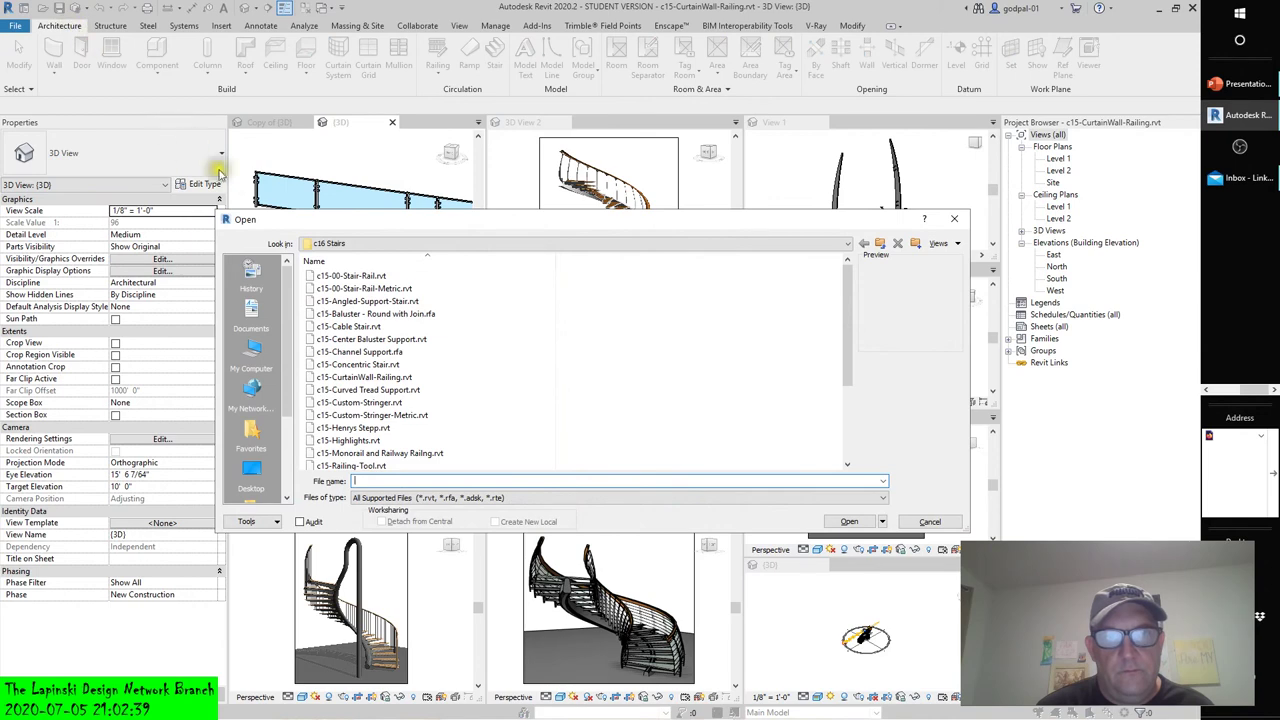
scroll(330, 300, down, 2)
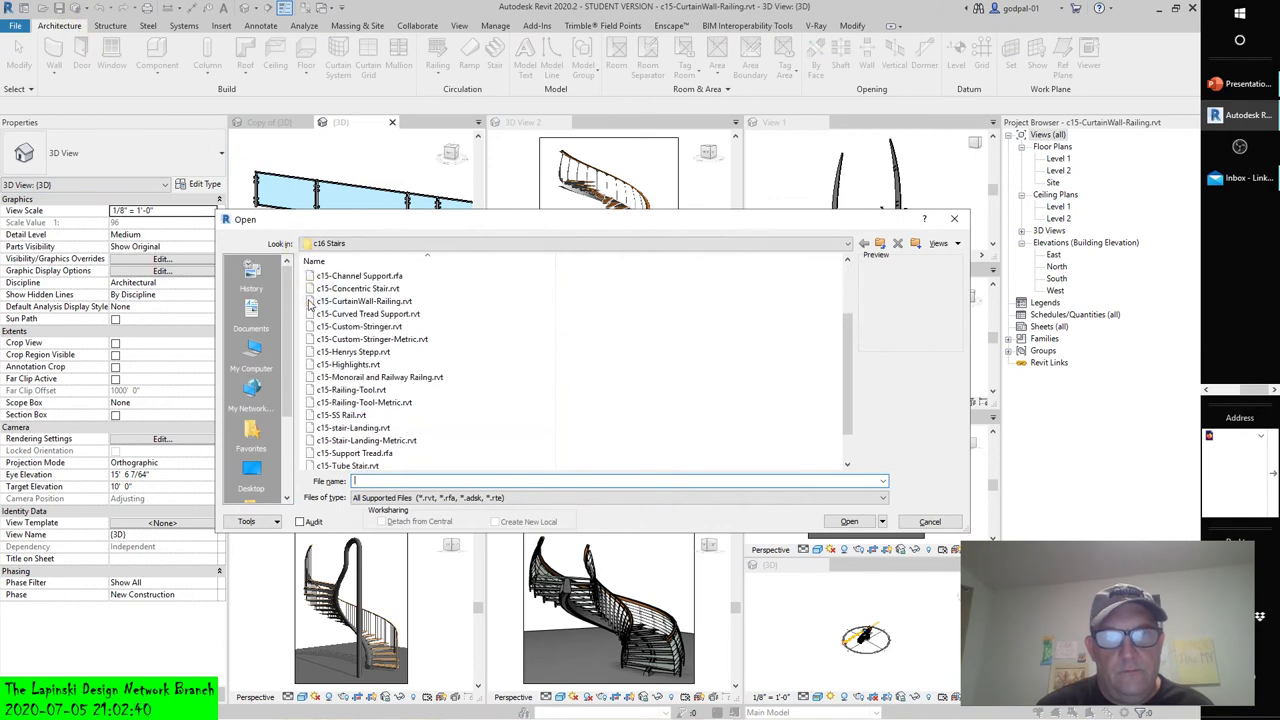
click(350, 379)
click(852, 522)
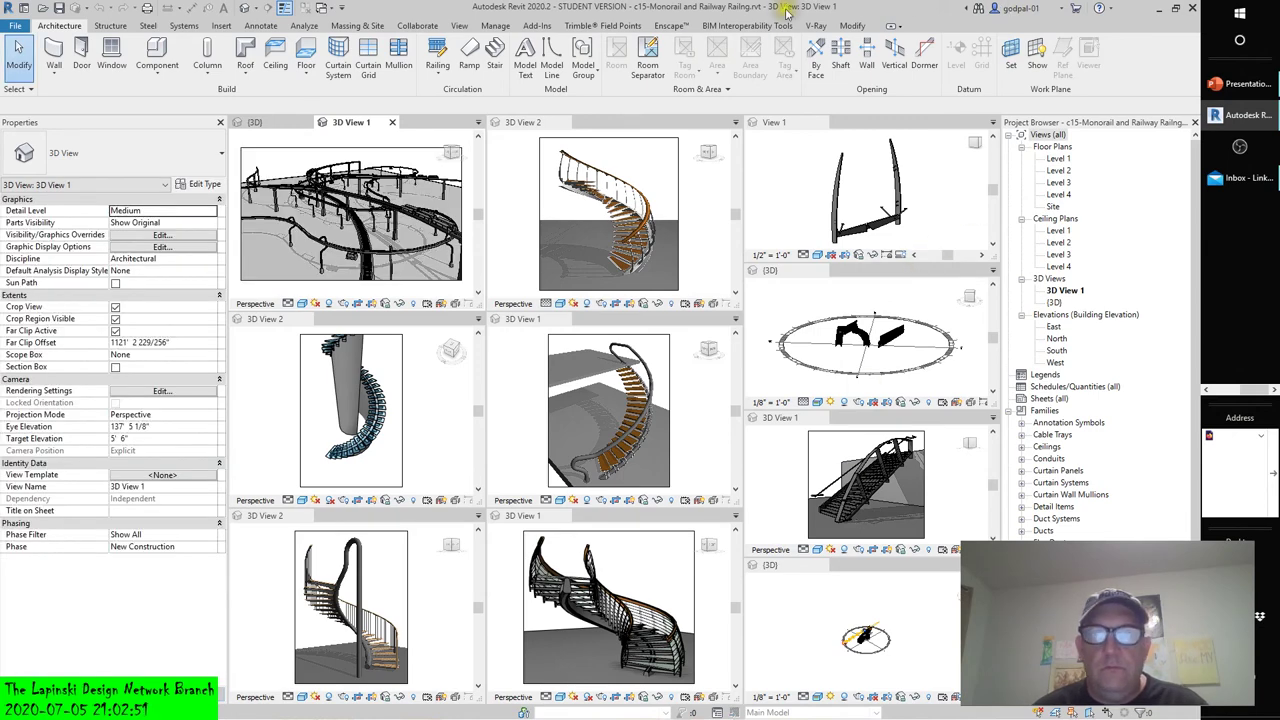
click(459, 25)
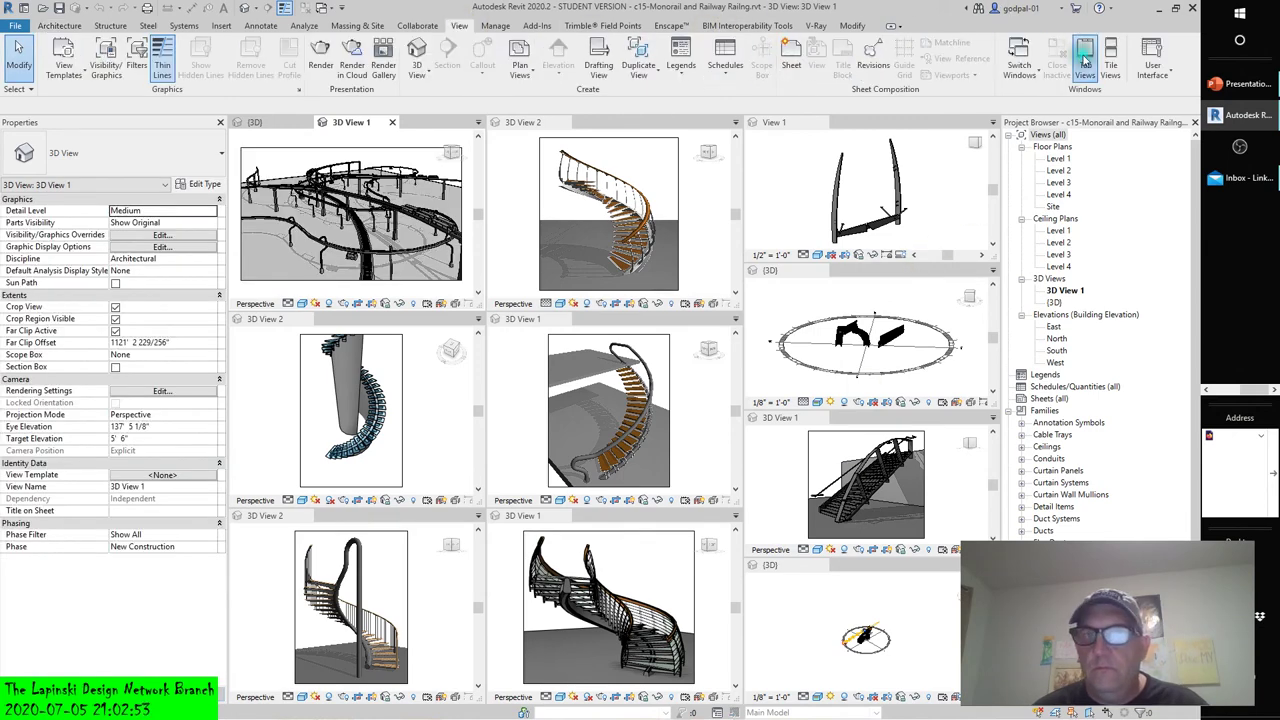
click(1085, 60)
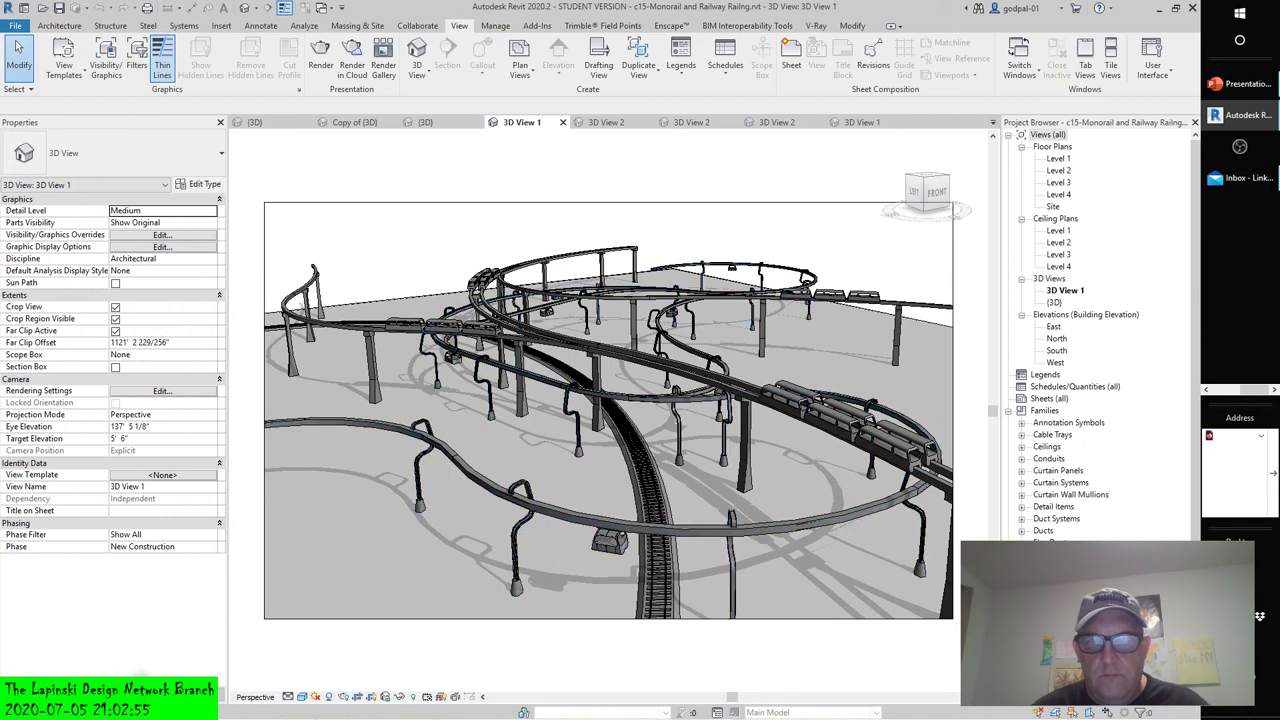
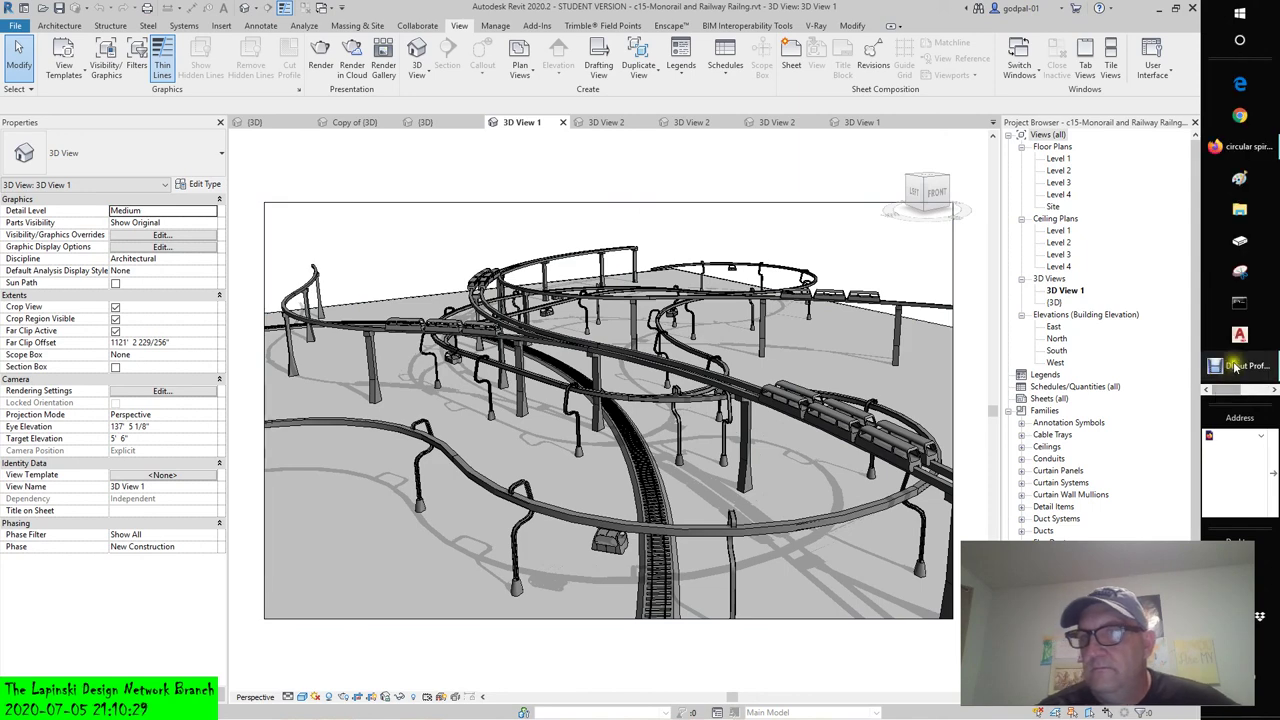
click(1235, 367)
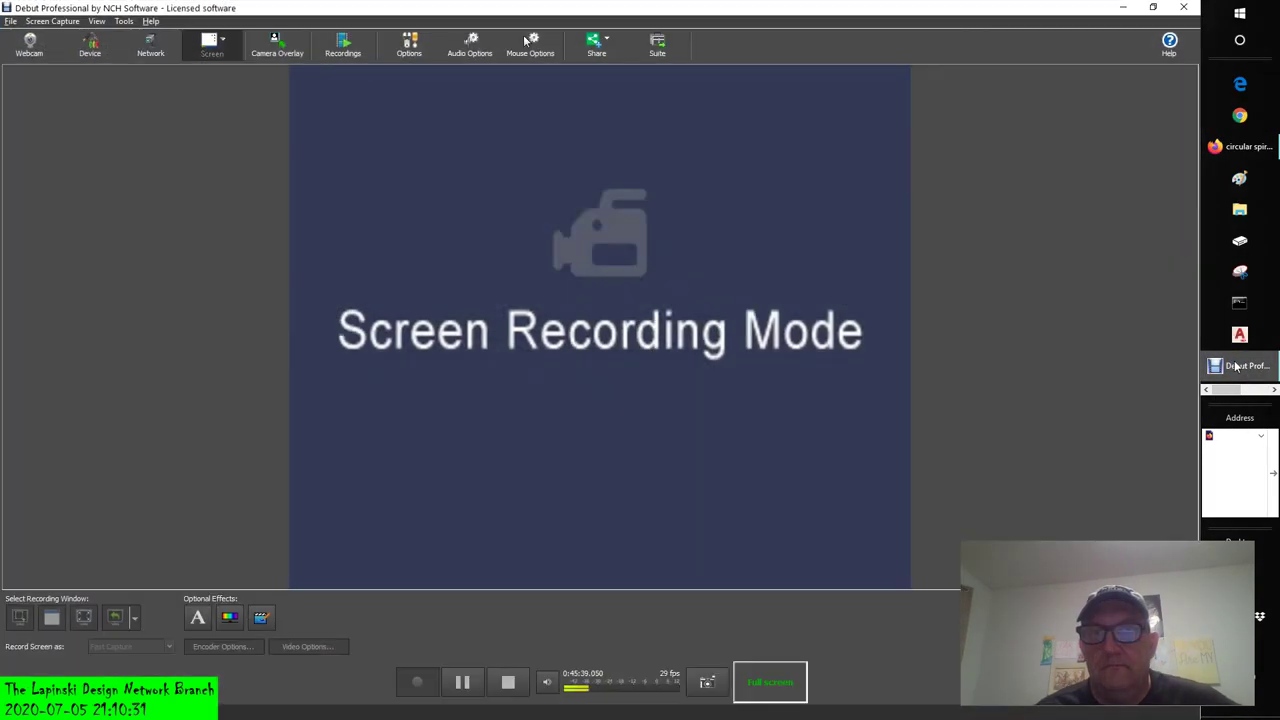